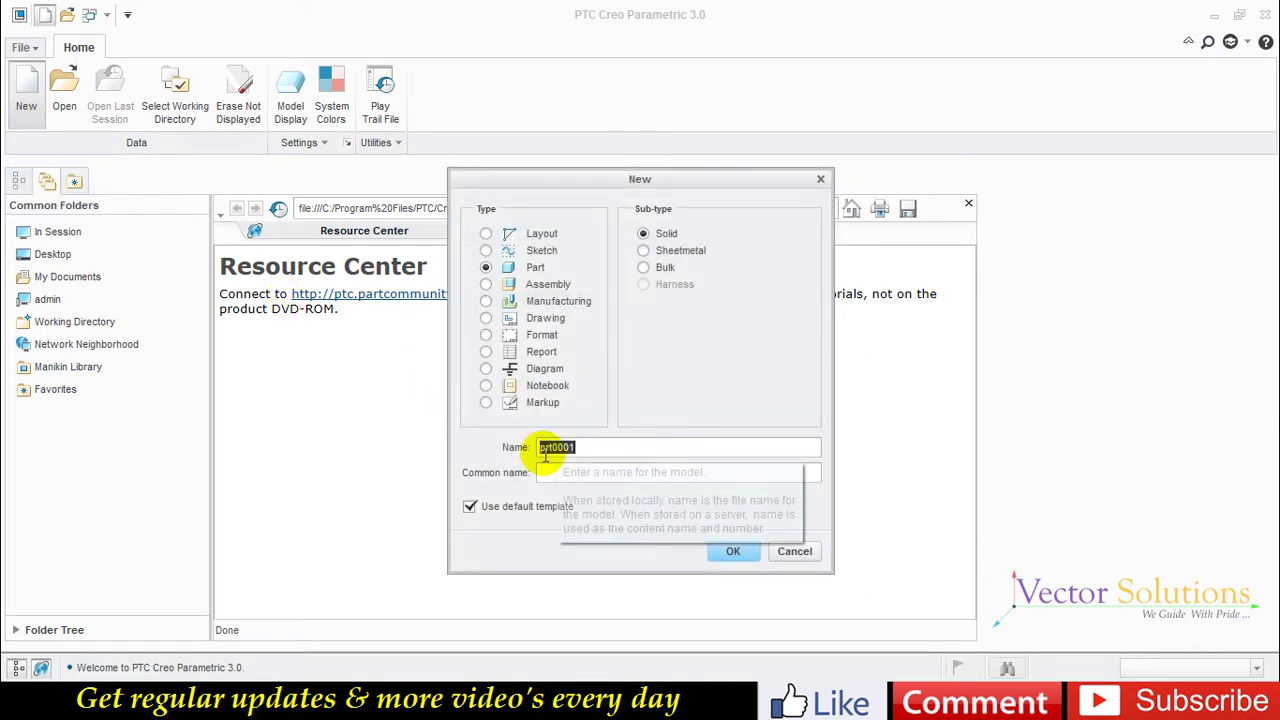
# Create a new solid part named TYRE using the mmns_part_solid template.
pyautogui.write('TYRE')
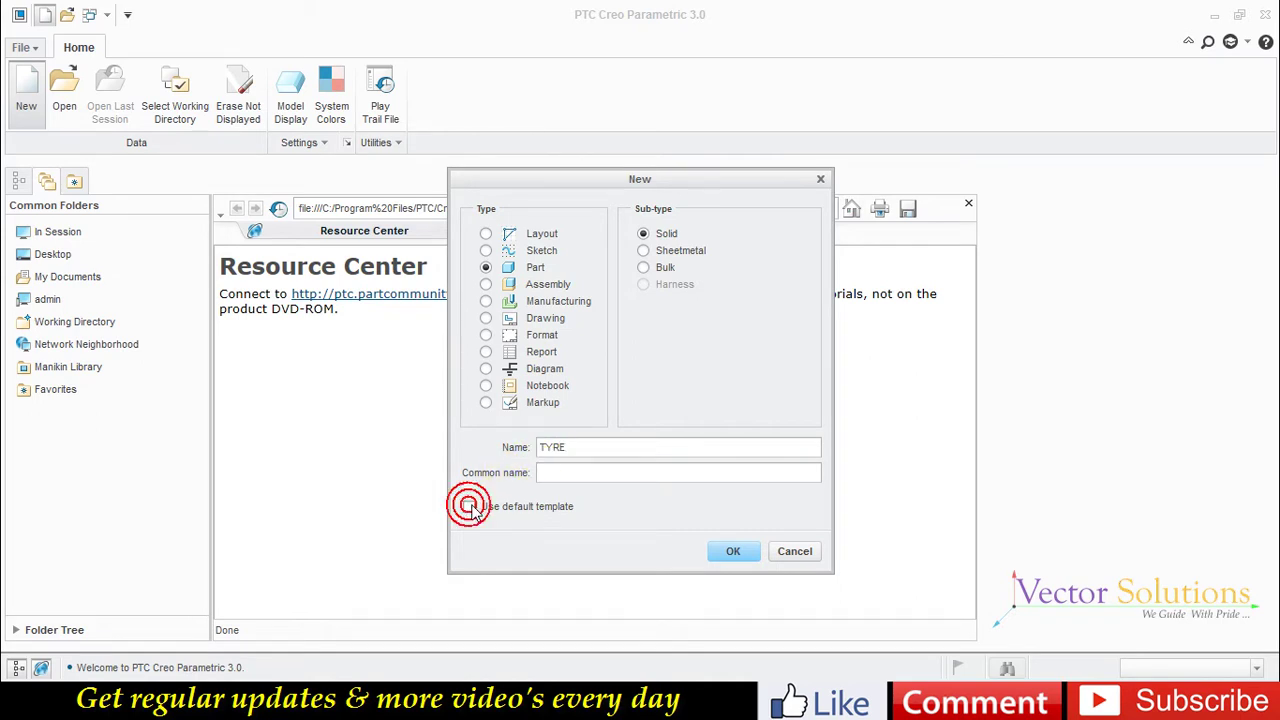
pyautogui.click(717, 554)
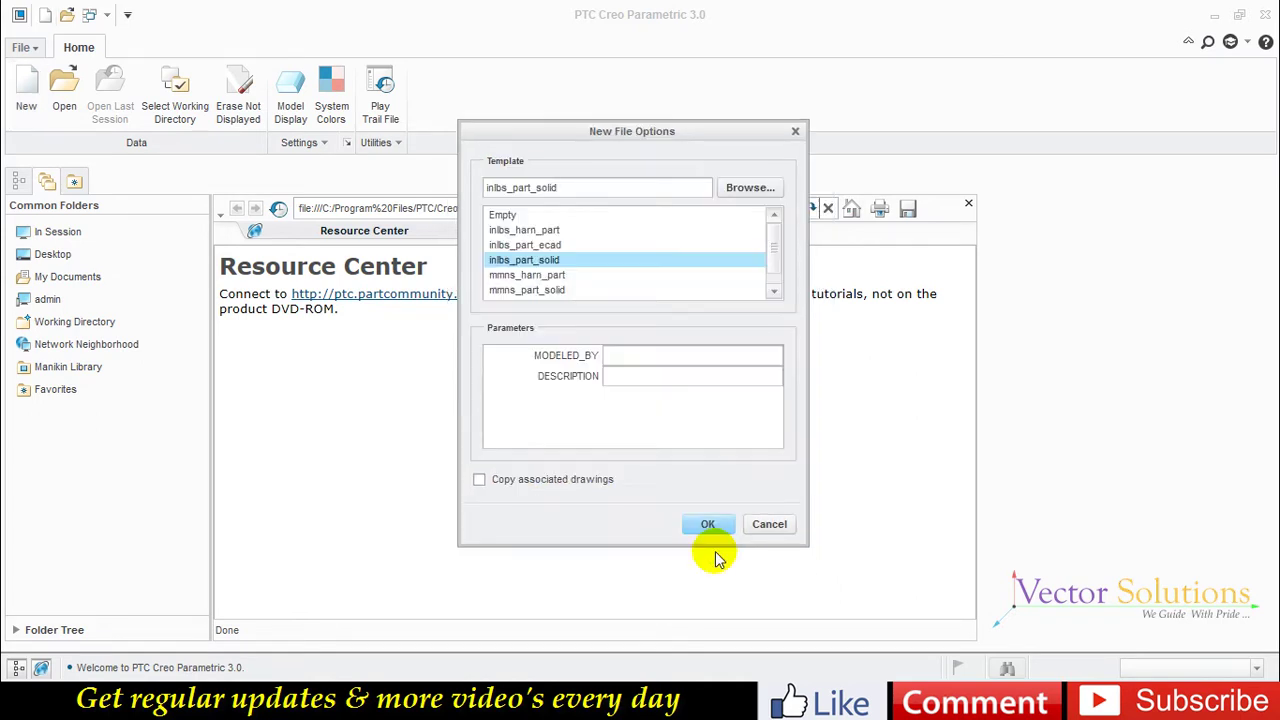
pyautogui.click(529, 292)
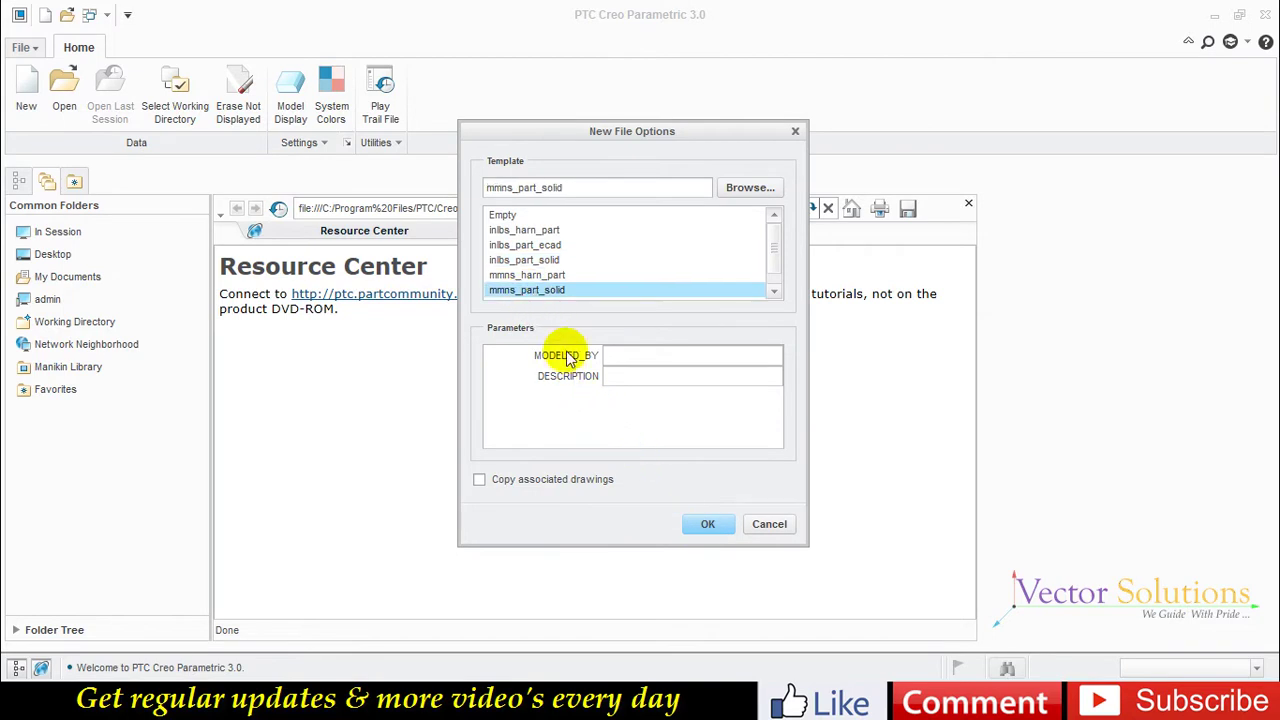
pyautogui.click(694, 524)
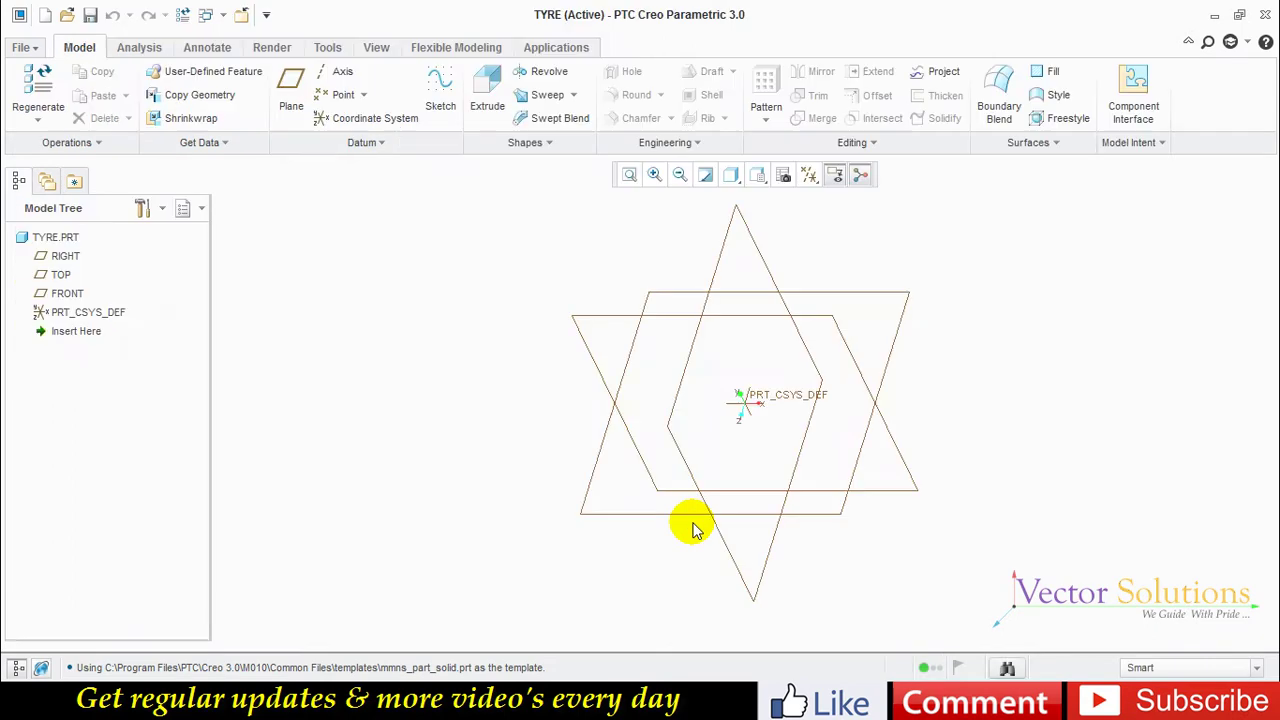
# Start an extrusion sketched on the TOP plane, with the view turned face-on to the sketch.
pyautogui.click(494, 98)
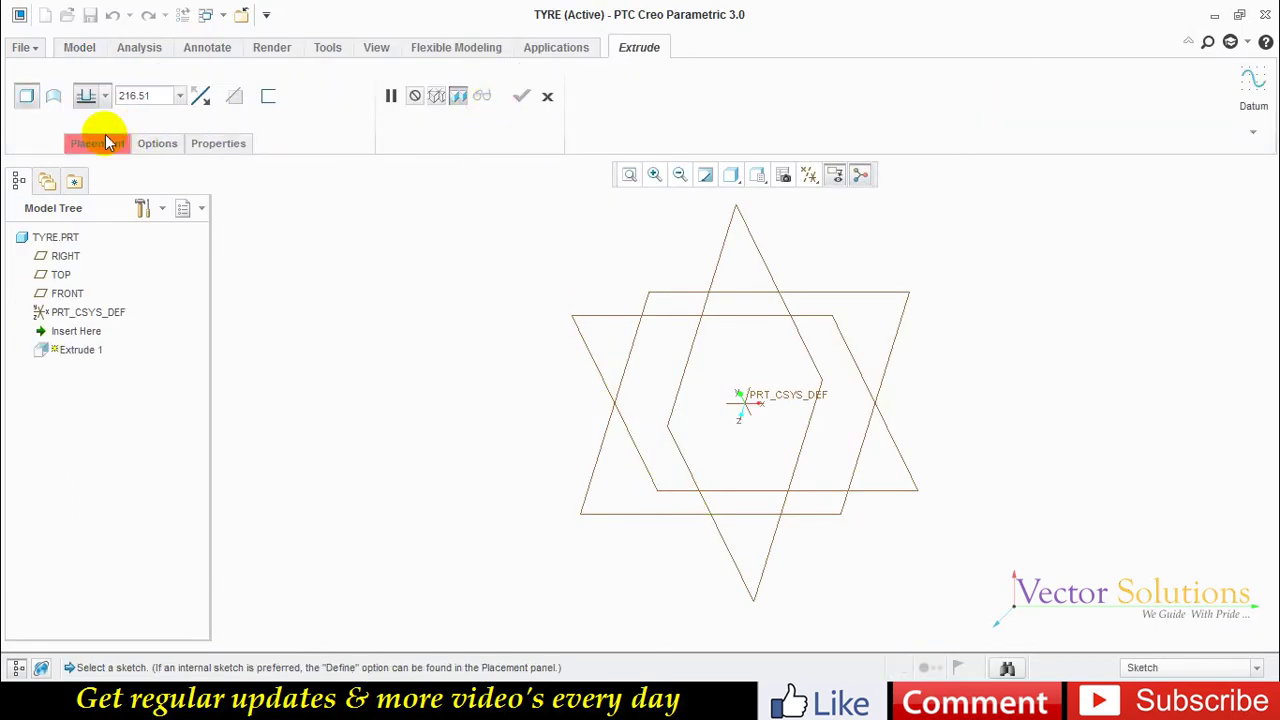
pyautogui.click(94, 142)
pyautogui.click(248, 205)
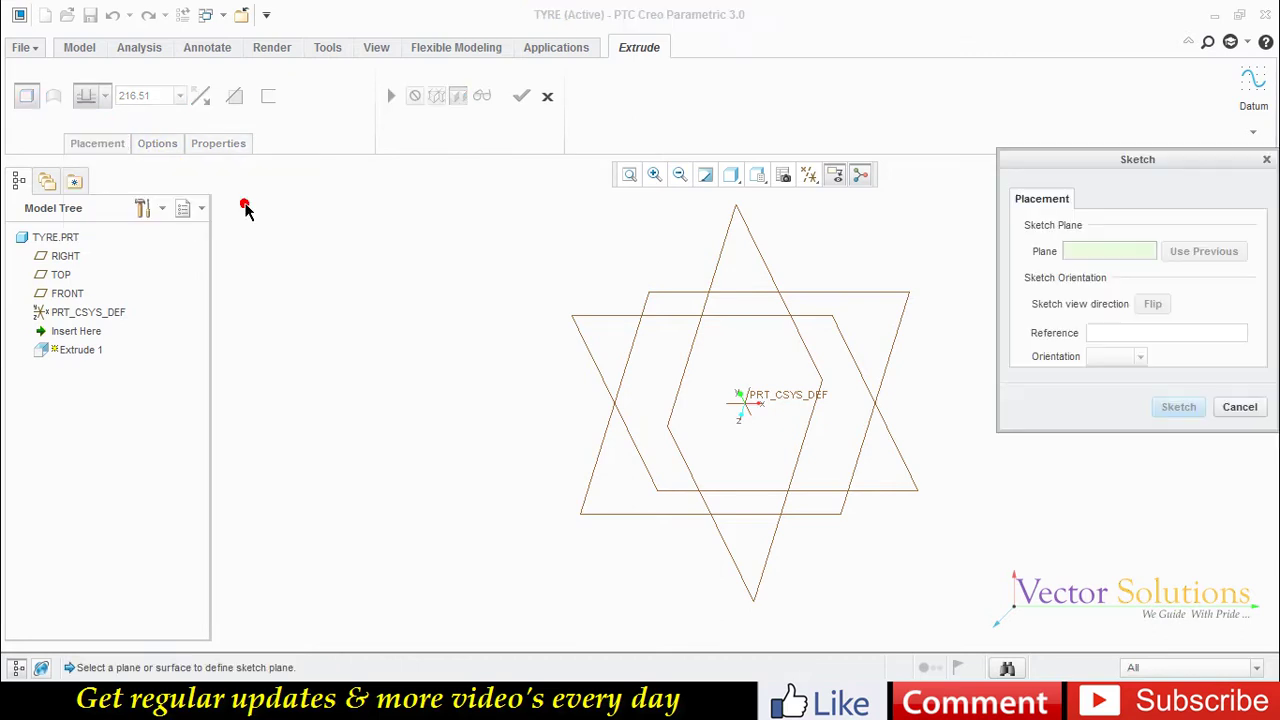
pyautogui.click(61, 274)
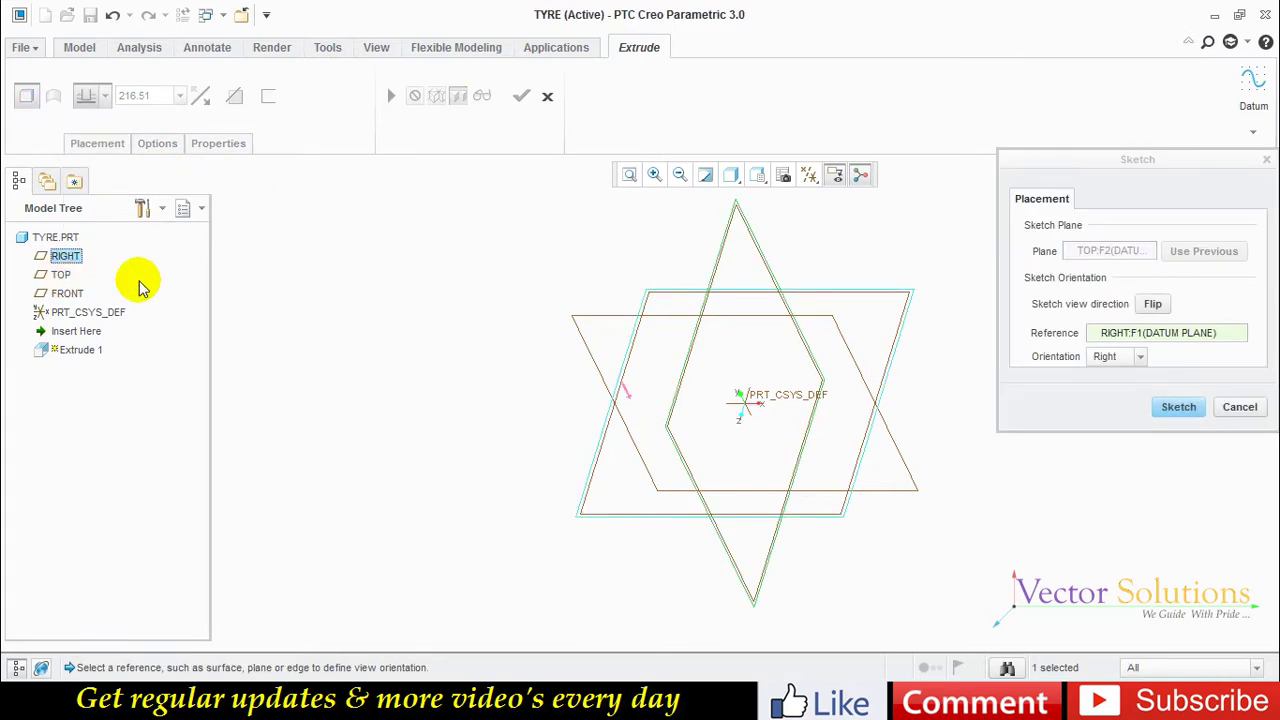
pyautogui.click(1178, 406)
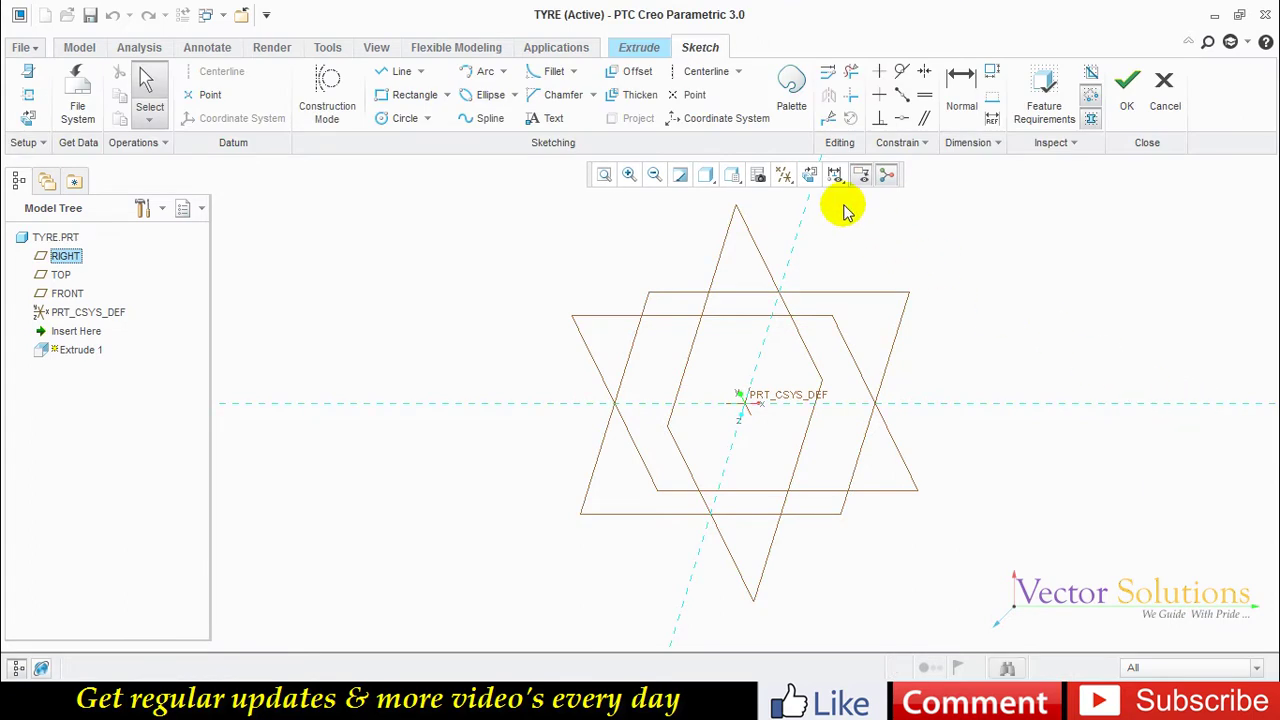
pyautogui.click(810, 176)
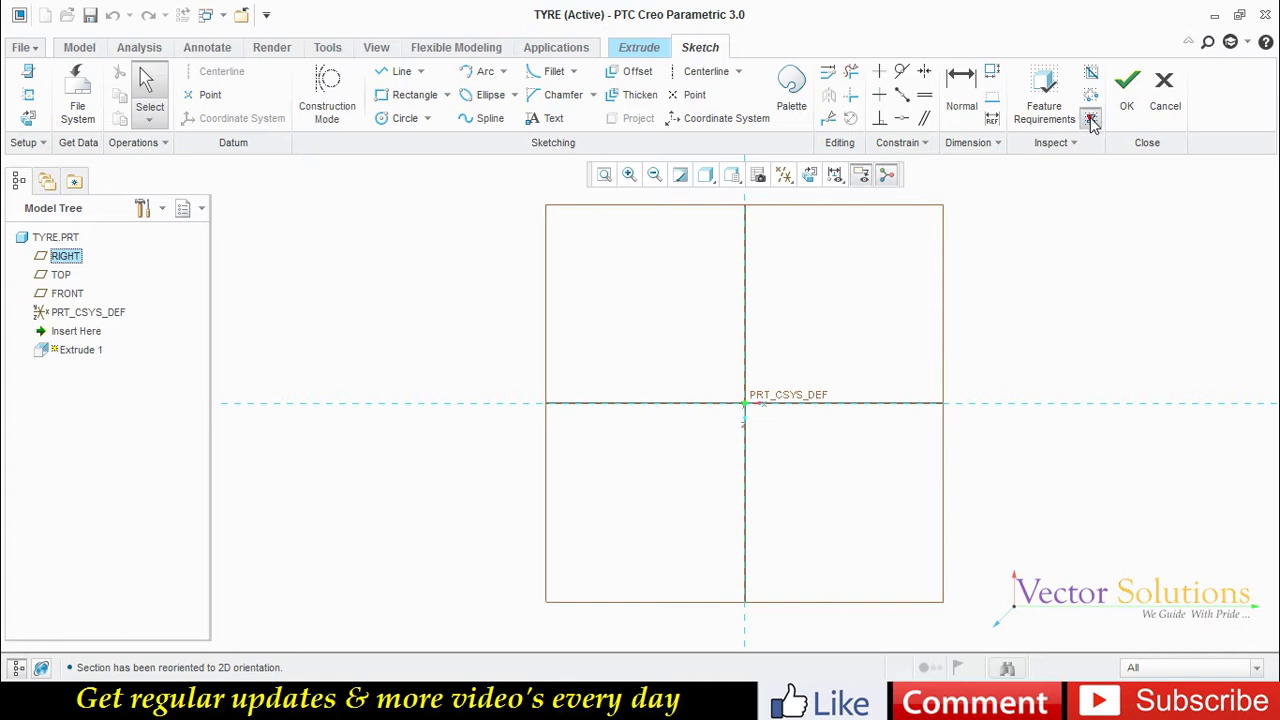
# Draw two concentric circles centred on the sketch origin.
pyautogui.click(405, 118)
pyautogui.click(744, 403)
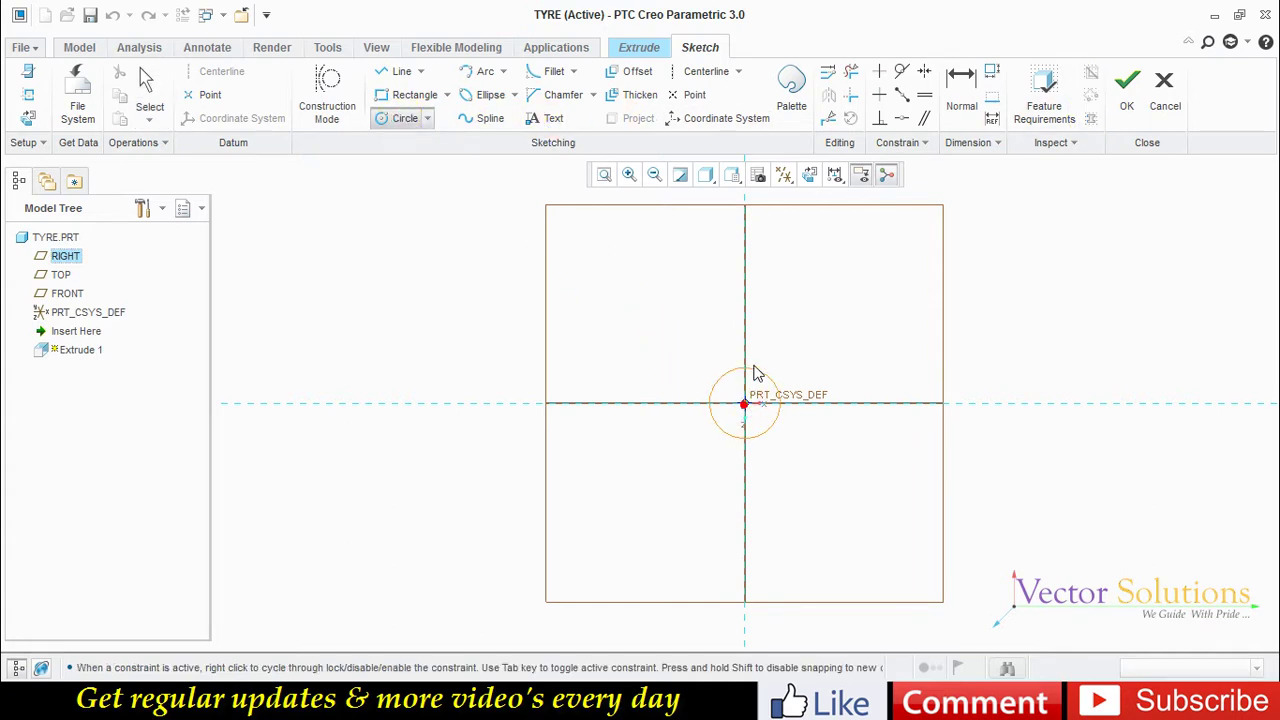
pyautogui.click(757, 350)
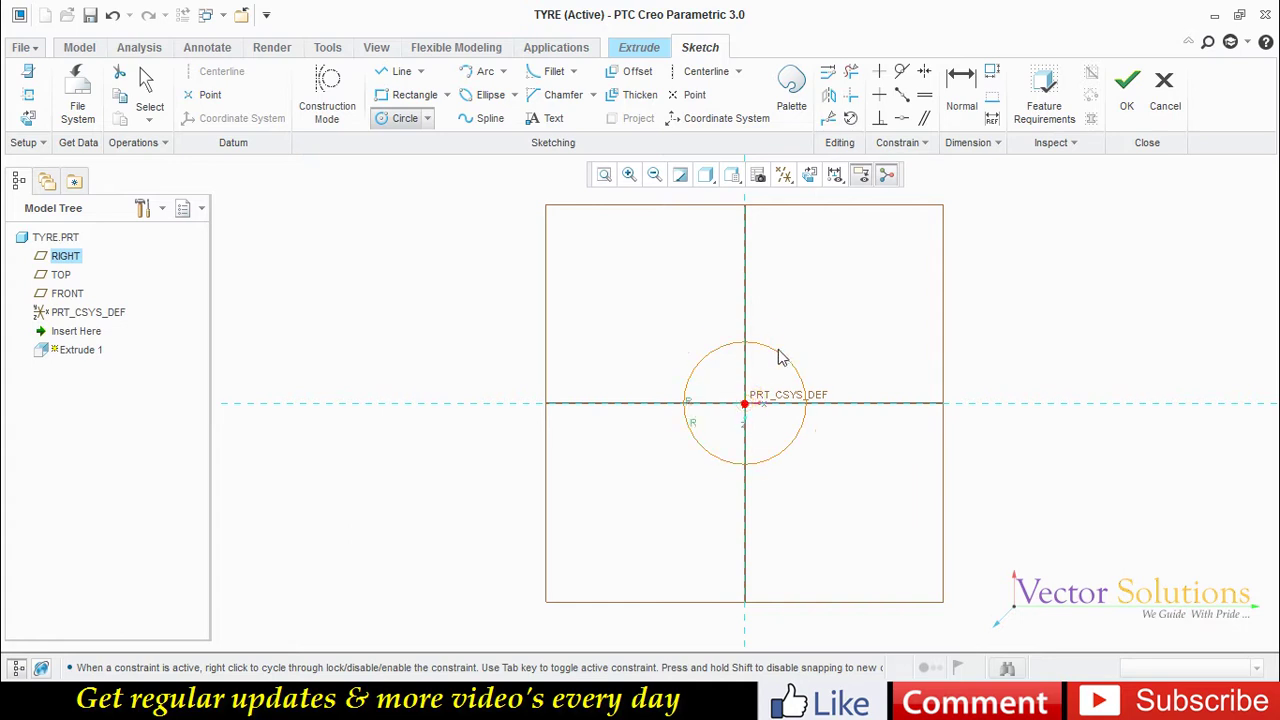
pyautogui.click(795, 330)
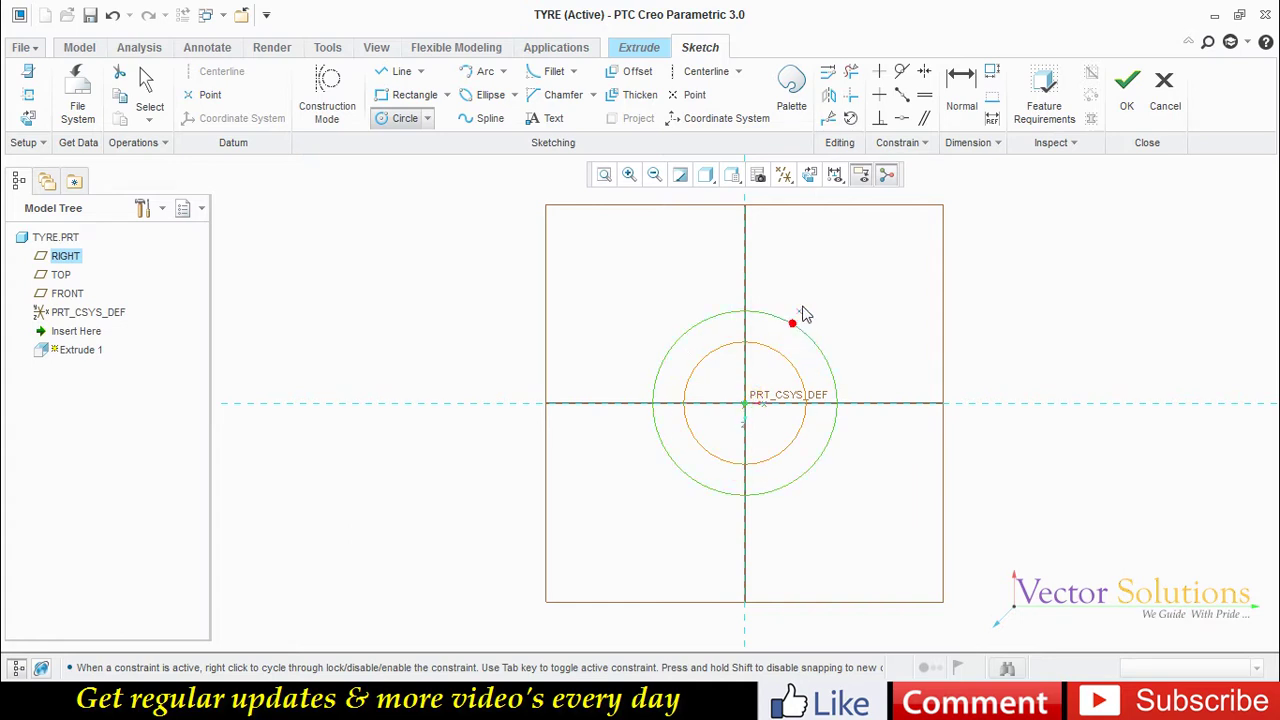
pyautogui.middleClick(815, 285)
# Set the circle diameters to 150 and 250 and finish the ring sketch.
pyautogui.doubleClick(656, 345)
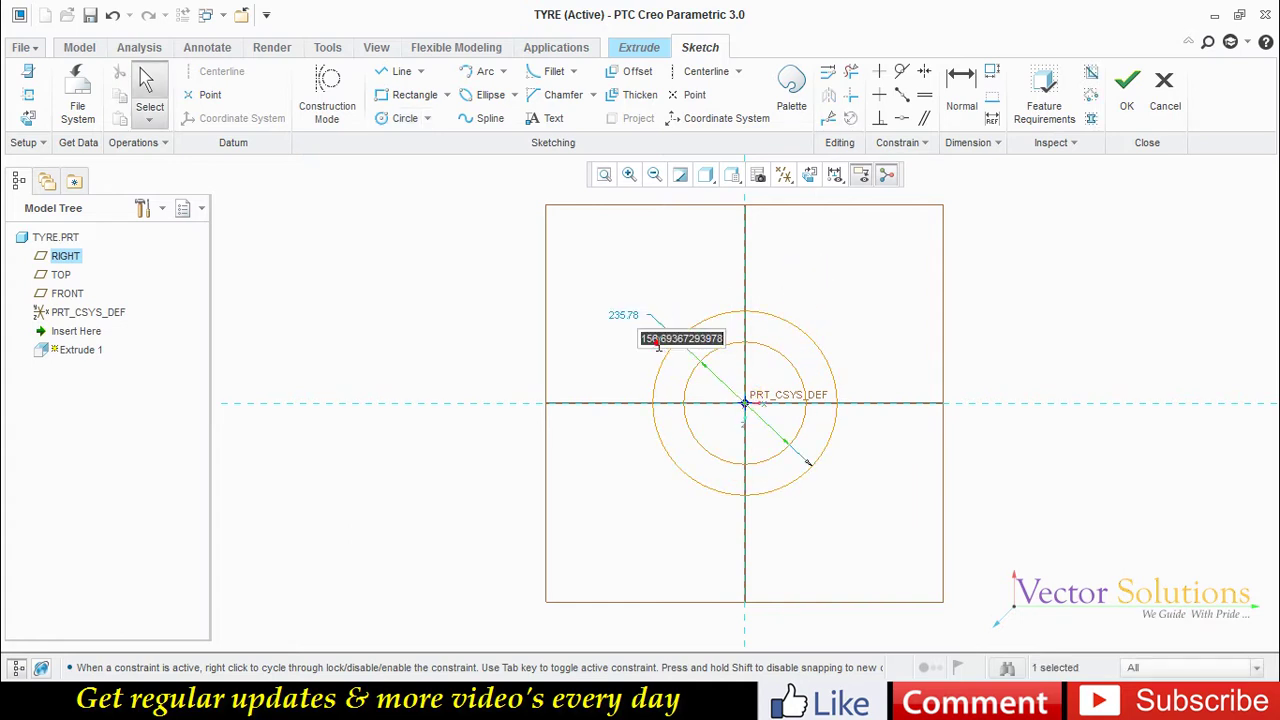
pyautogui.write('150')
pyautogui.click(632, 365)
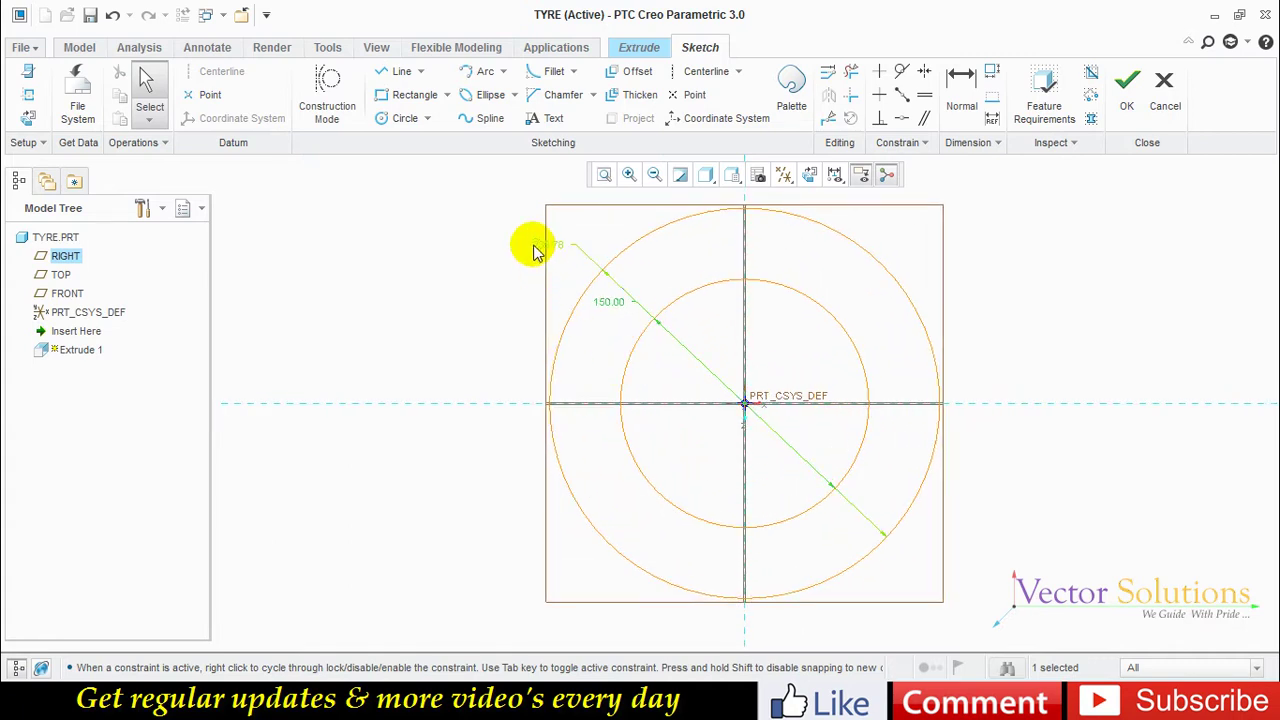
pyautogui.doubleClick(534, 250)
pyautogui.click(534, 250)
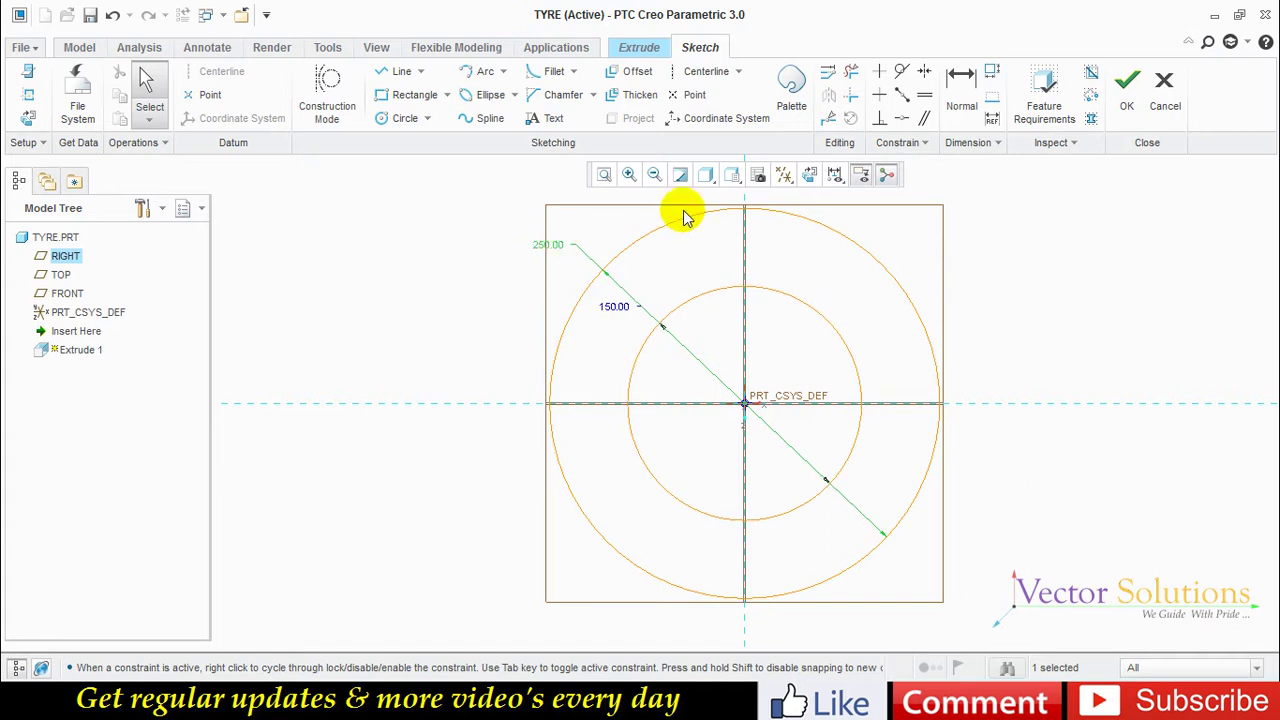
pyautogui.click(1122, 87)
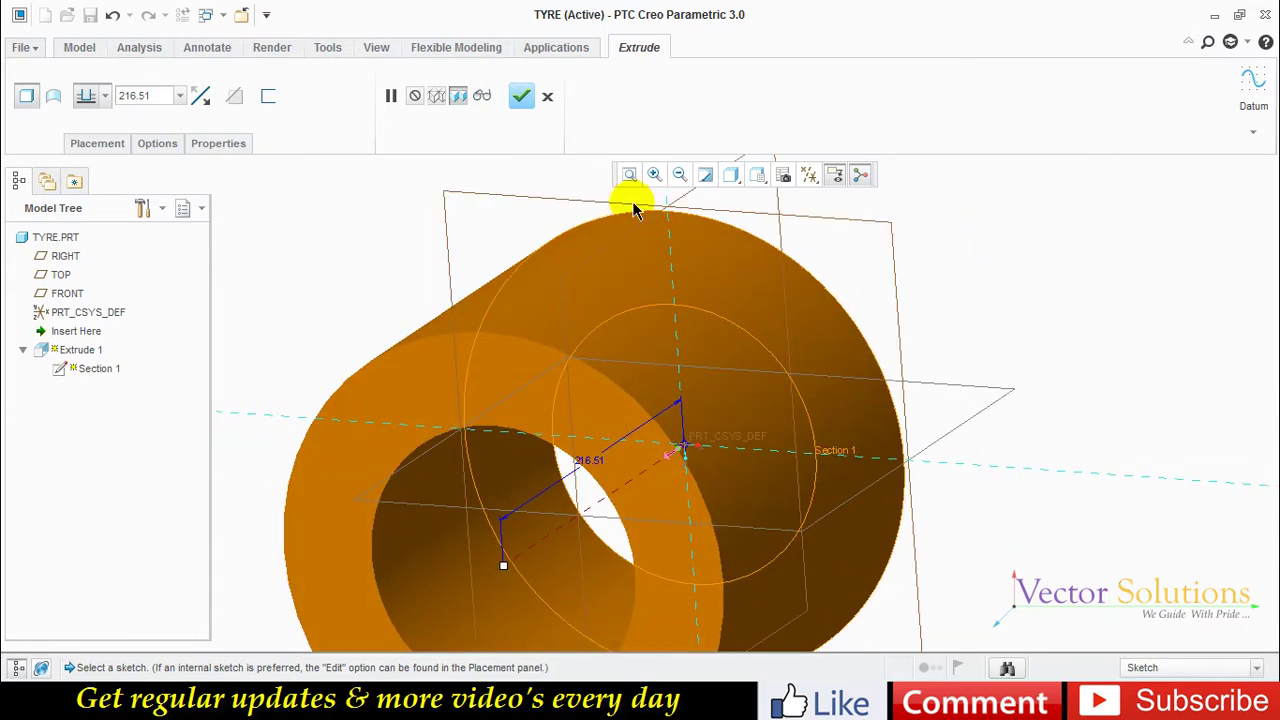
# Extrude the ring symmetrically to a depth of 75 and complete Extrude 1.
pyautogui.click(105, 98)
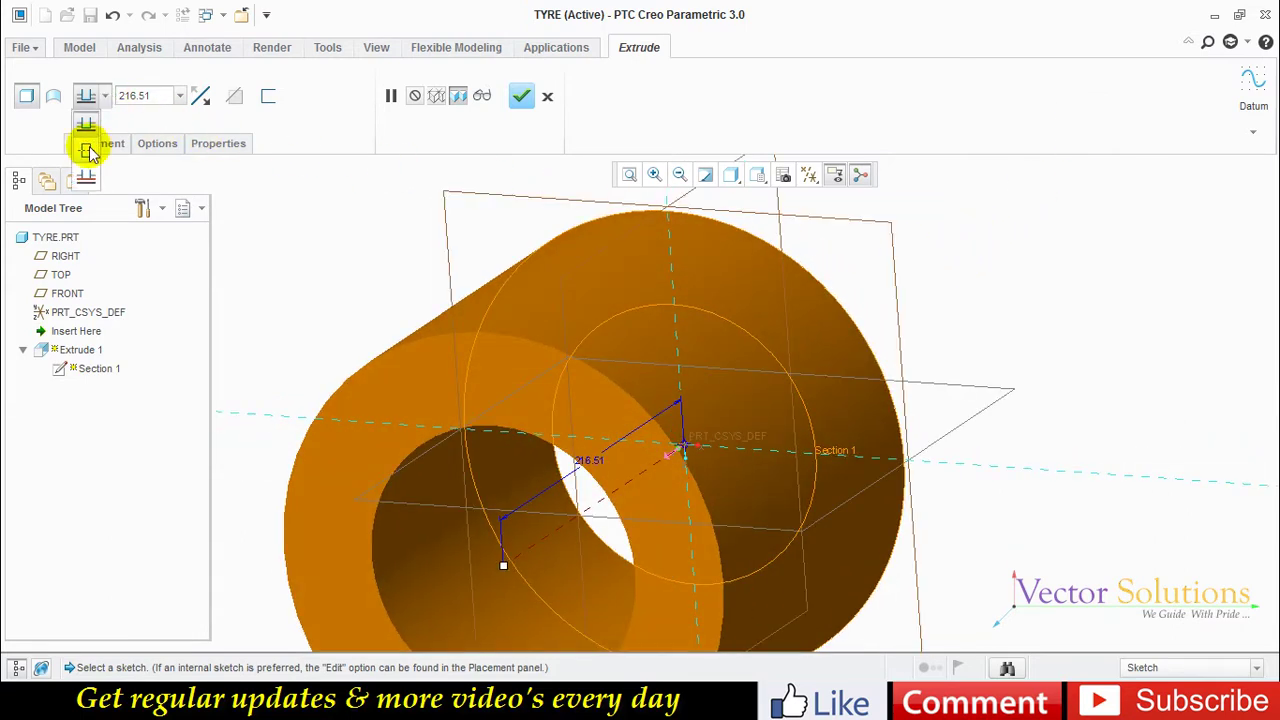
pyautogui.click(88, 150)
pyautogui.write('75')
pyautogui.press('Return')
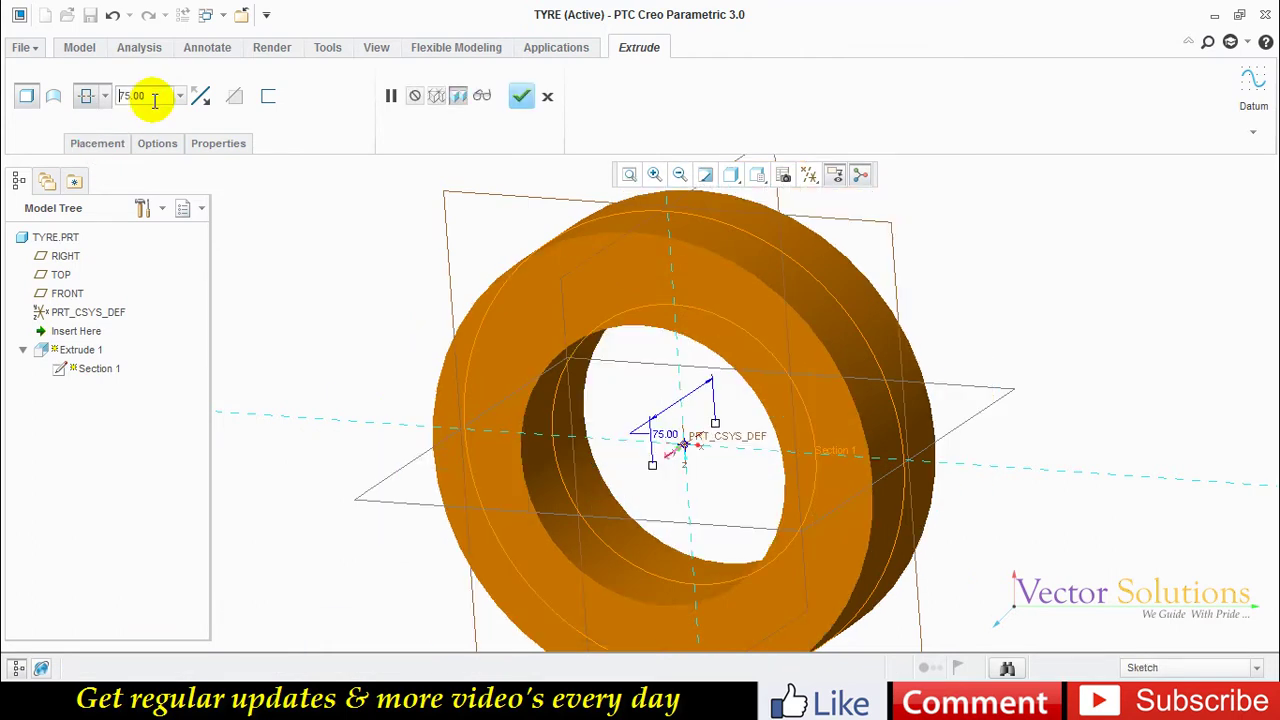
pyautogui.click(521, 96)
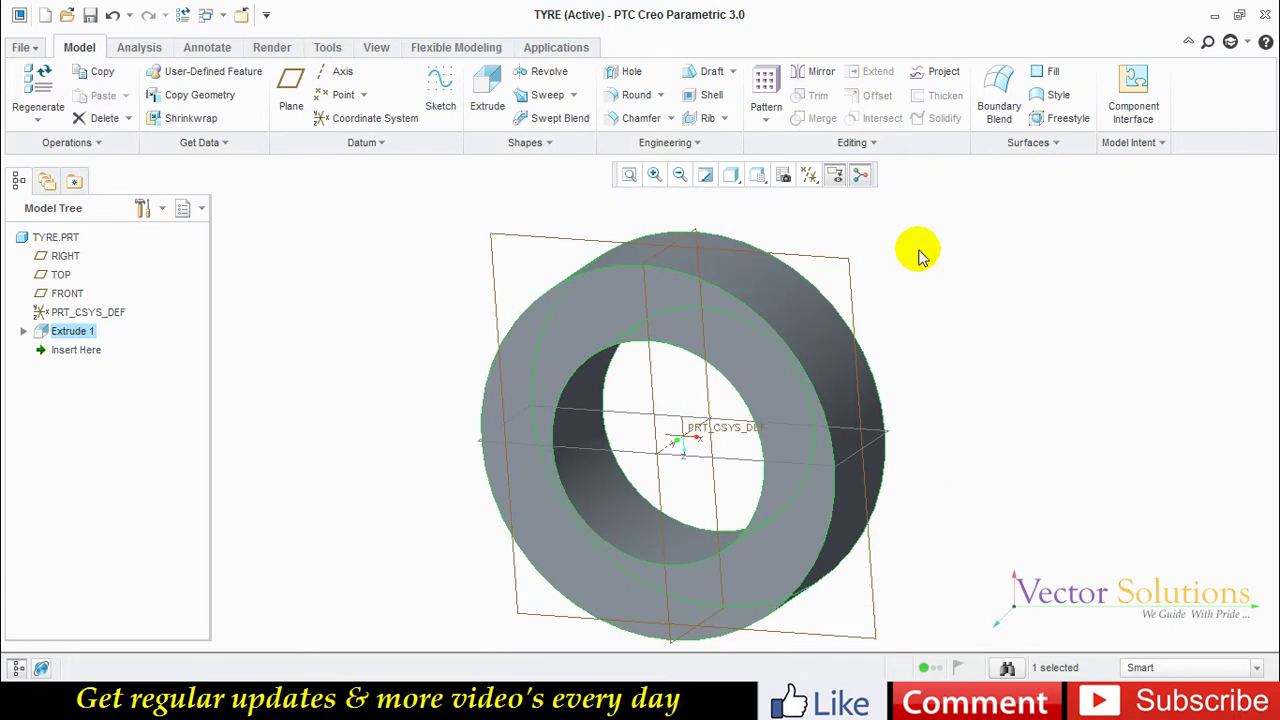
# Start a revolve sketched on the FRONT plane, viewed face-on.
pyautogui.click(545, 72)
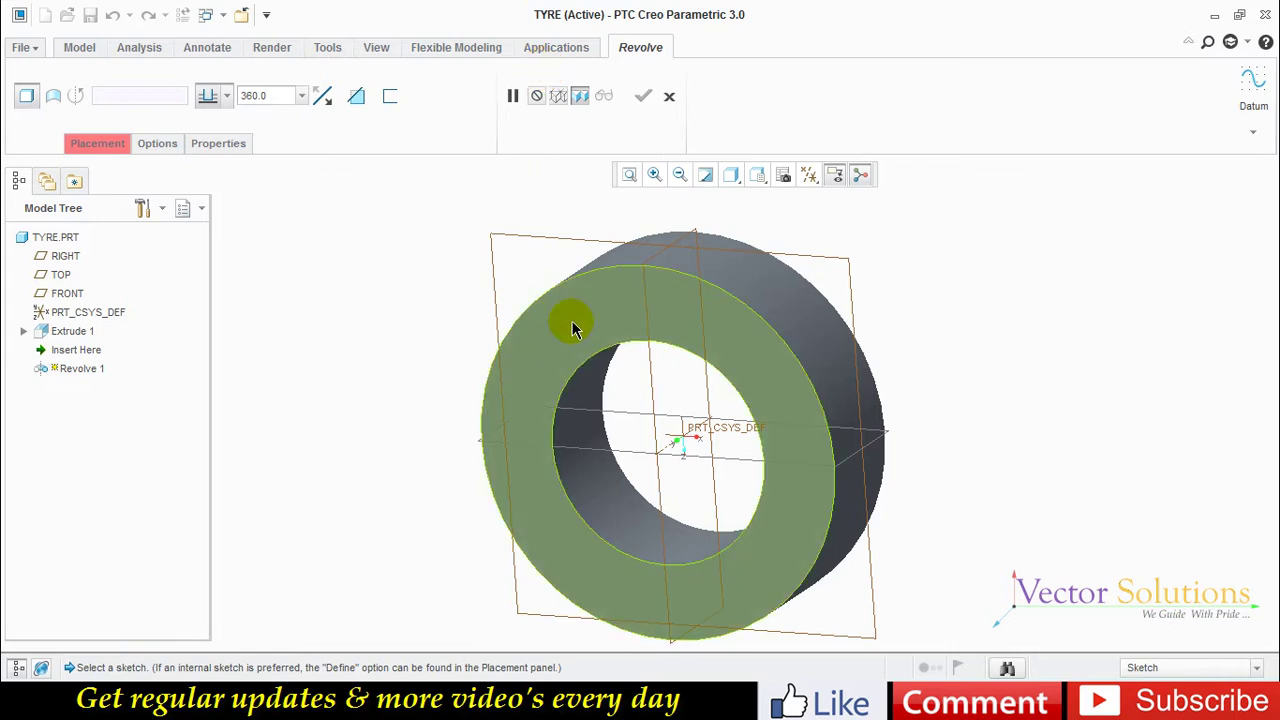
pyautogui.click(627, 413)
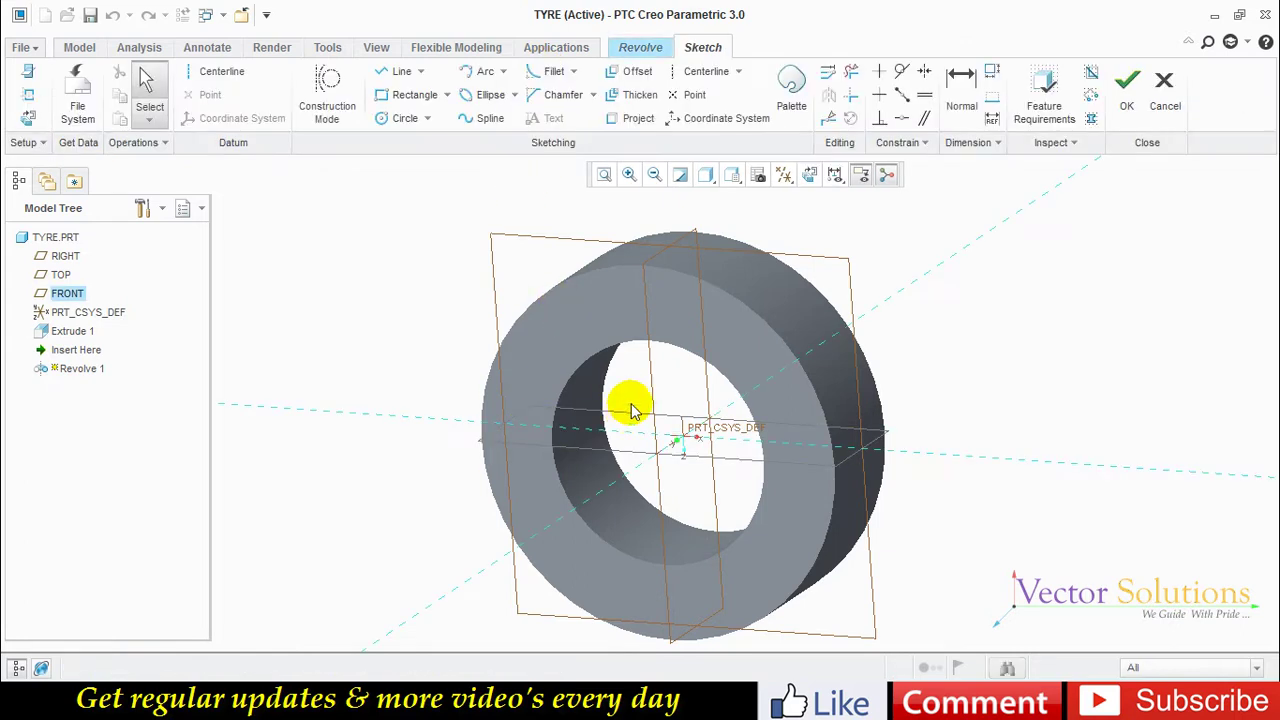
pyautogui.click(809, 176)
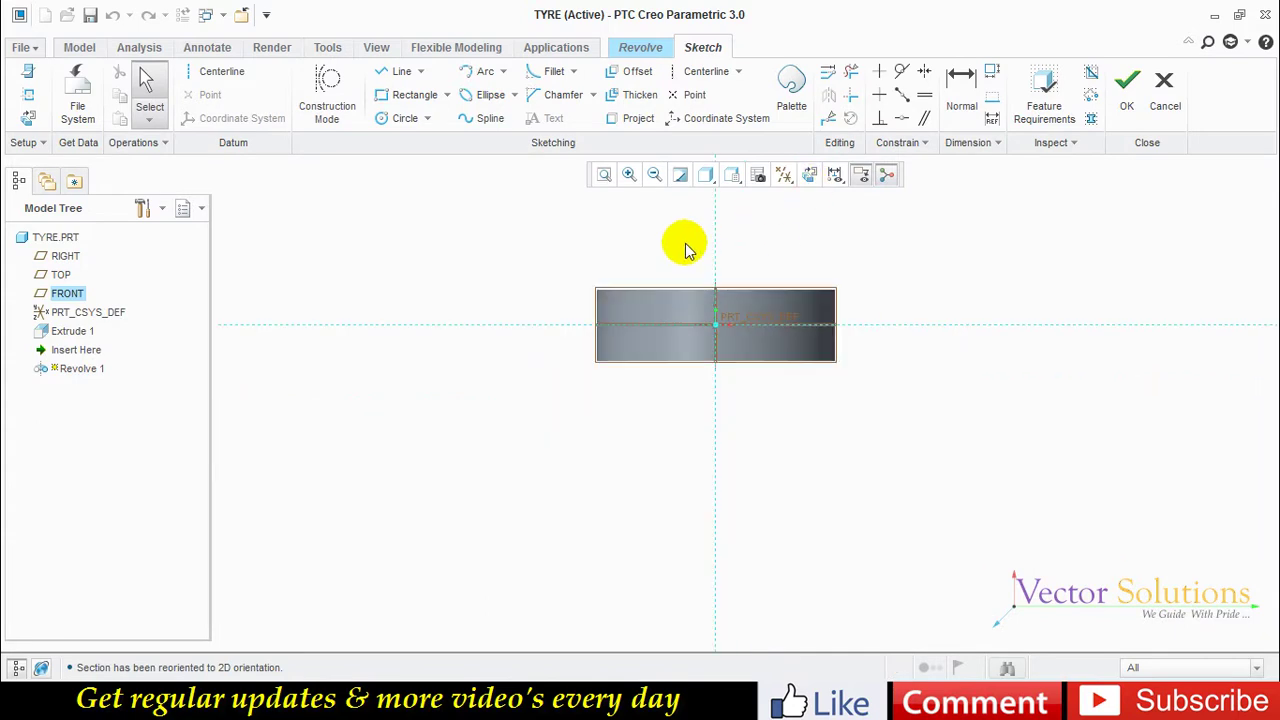
# Draw a 500-diameter circle with its centre 270 below the origin.
pyautogui.click(404, 118)
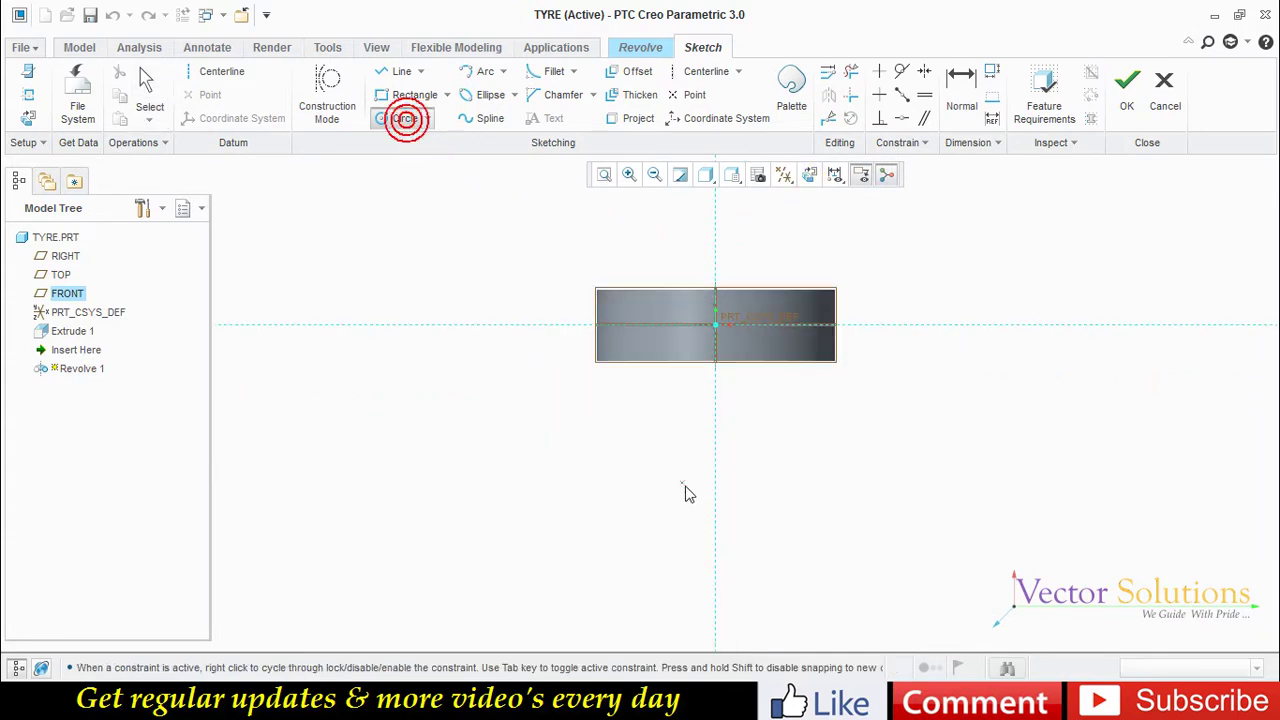
pyautogui.click(752, 464)
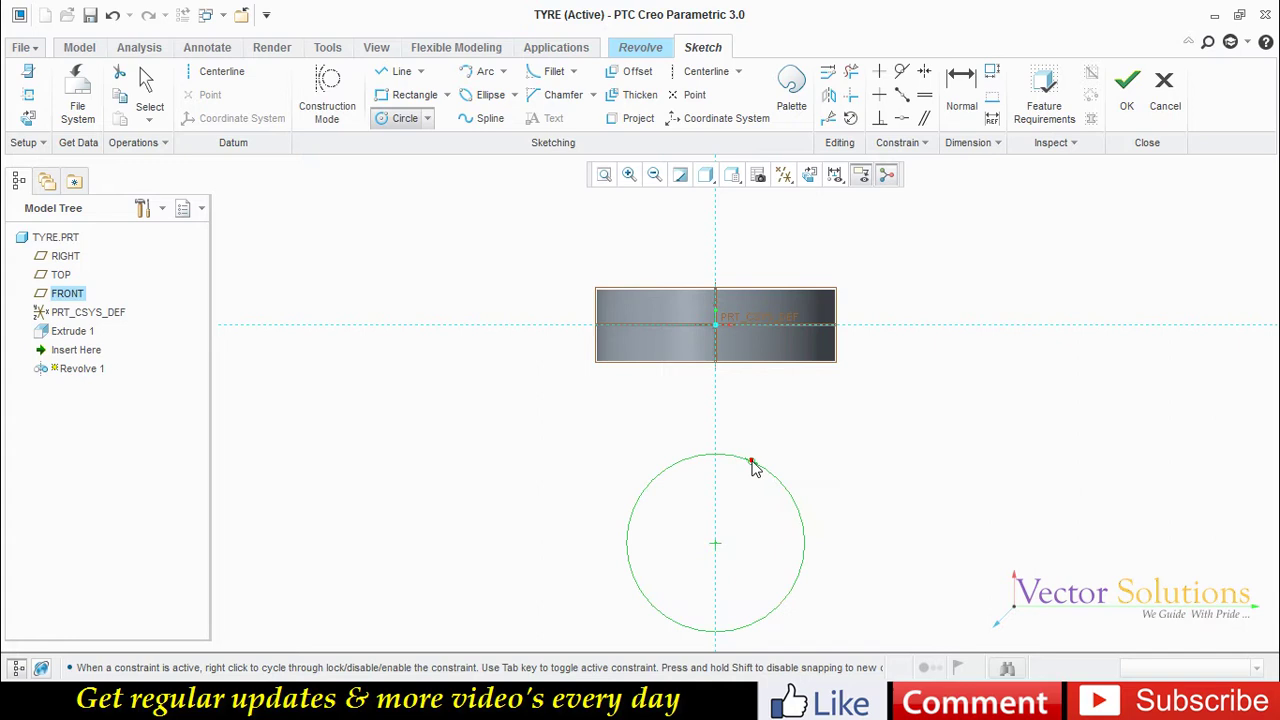
pyautogui.middleClick(797, 422)
pyautogui.doubleClick(630, 446)
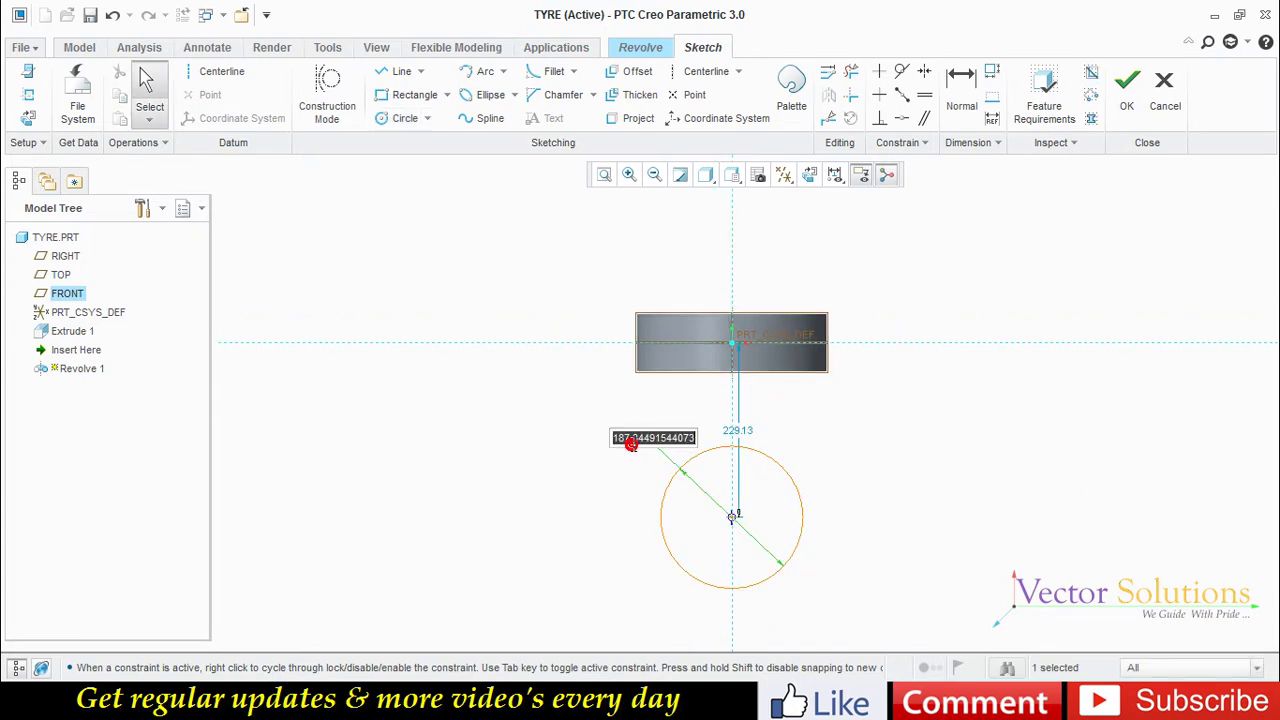
pyautogui.write('500')
pyautogui.press('Return')
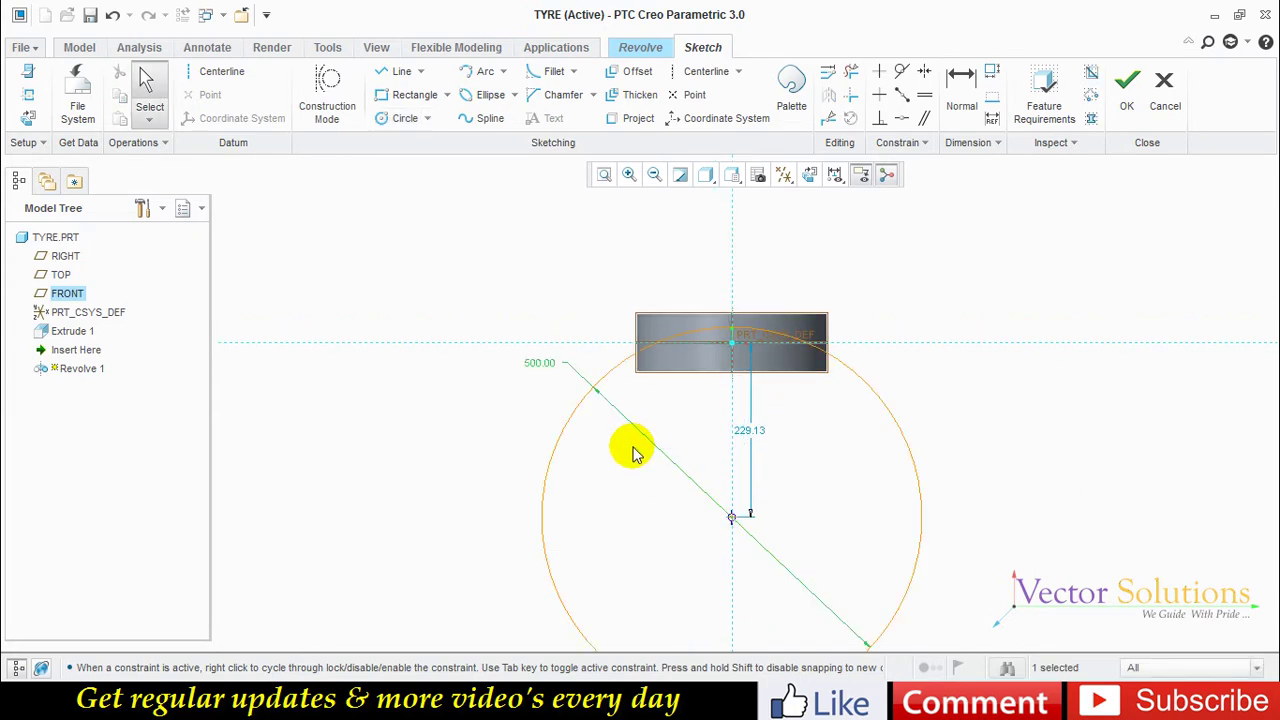
pyautogui.doubleClick(755, 432)
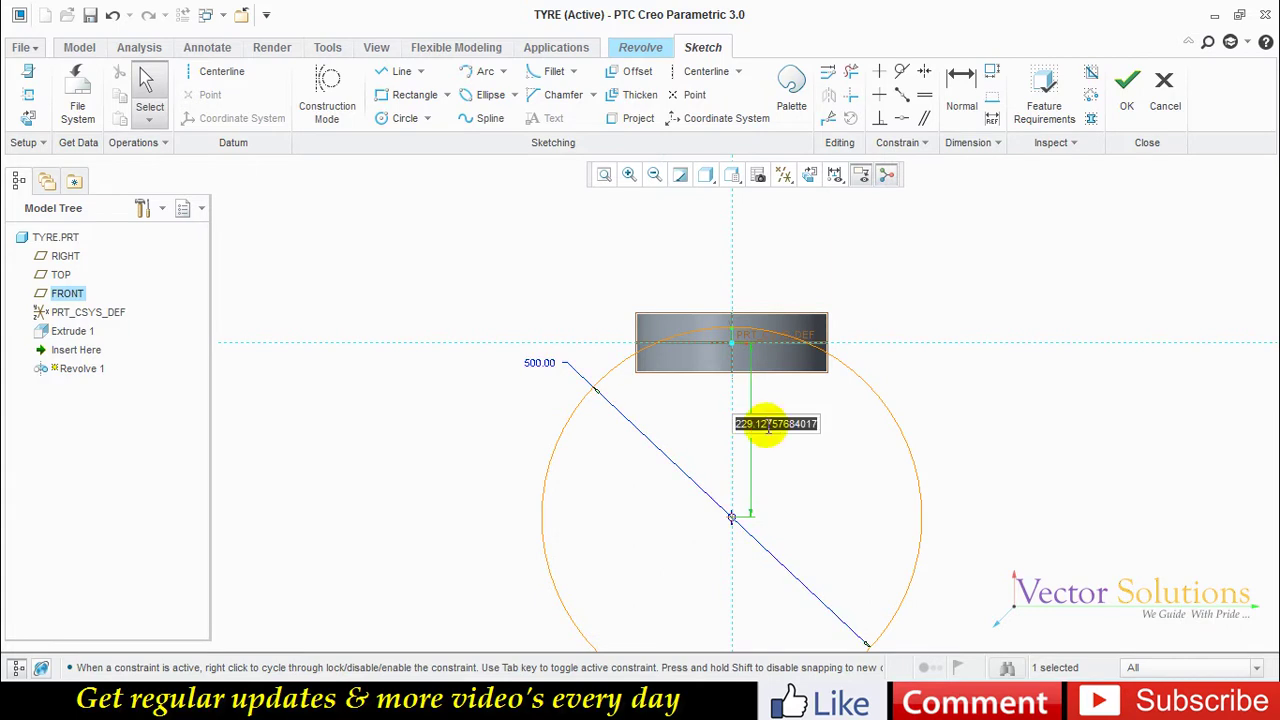
pyautogui.press('Return')
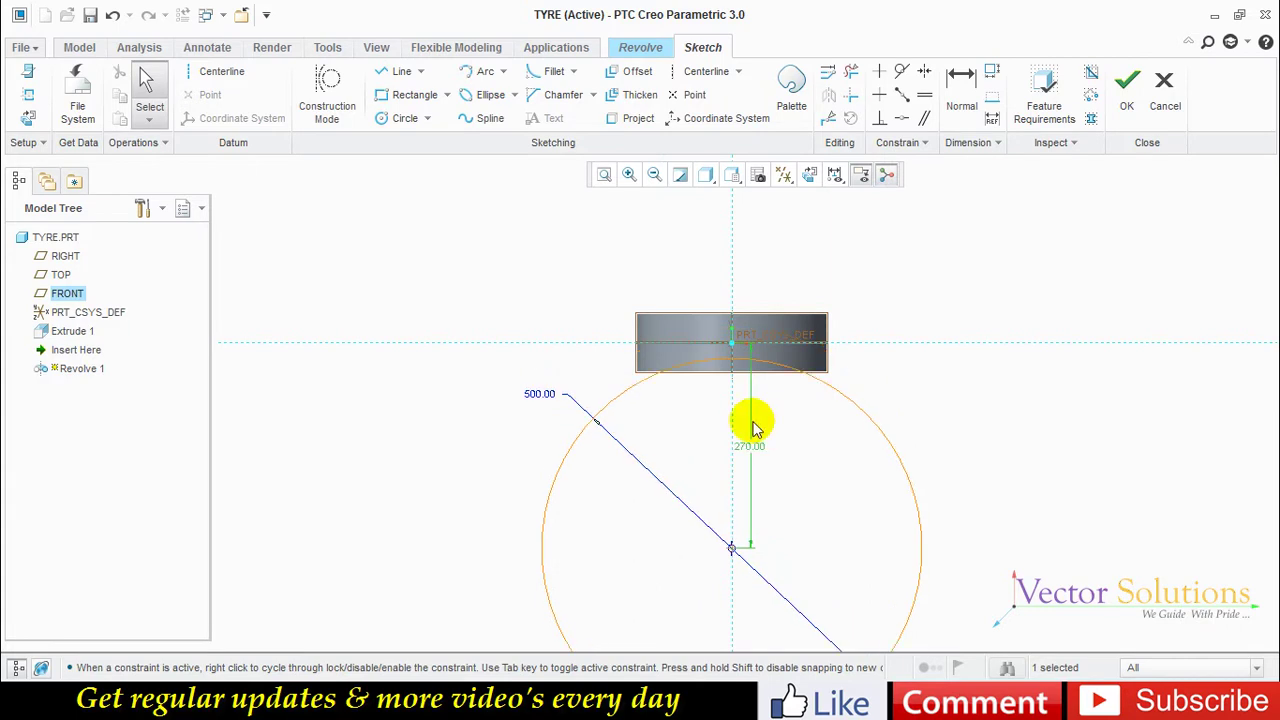
pyautogui.scroll(-1, 714, 266)
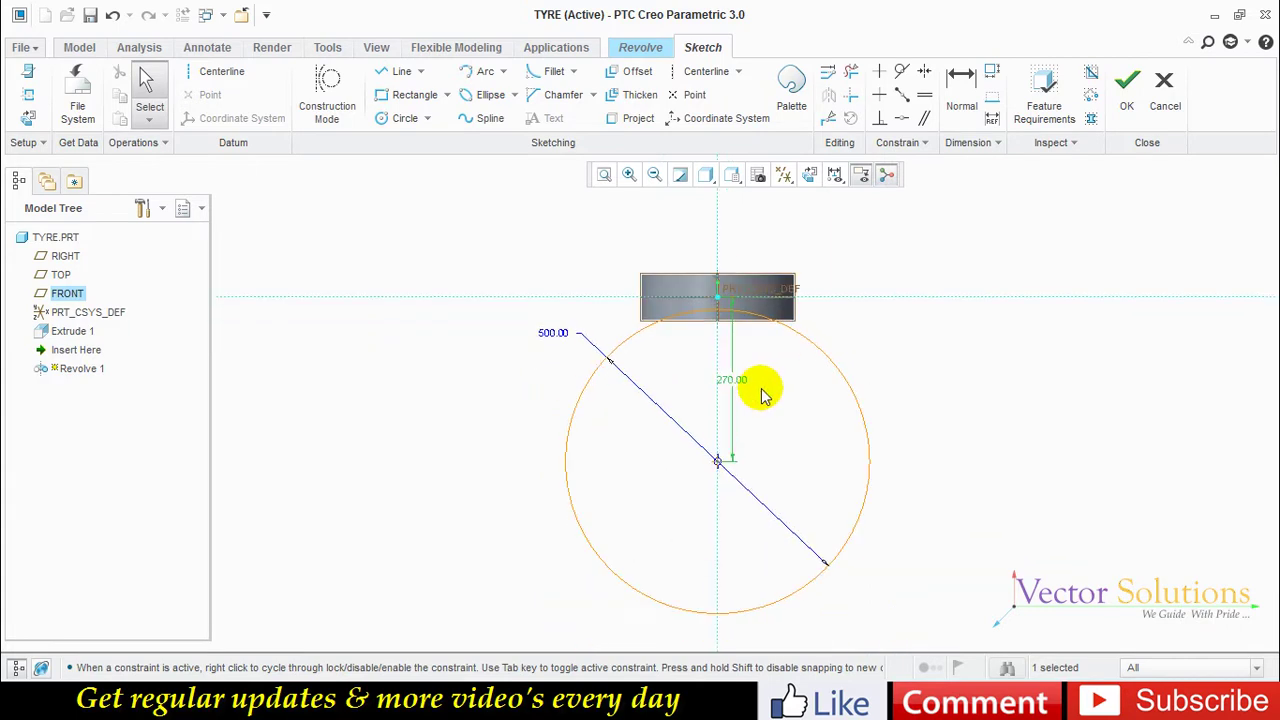
# Add a vertical centerline through the origin and a vertical line through the circle.
pyautogui.click(692, 72)
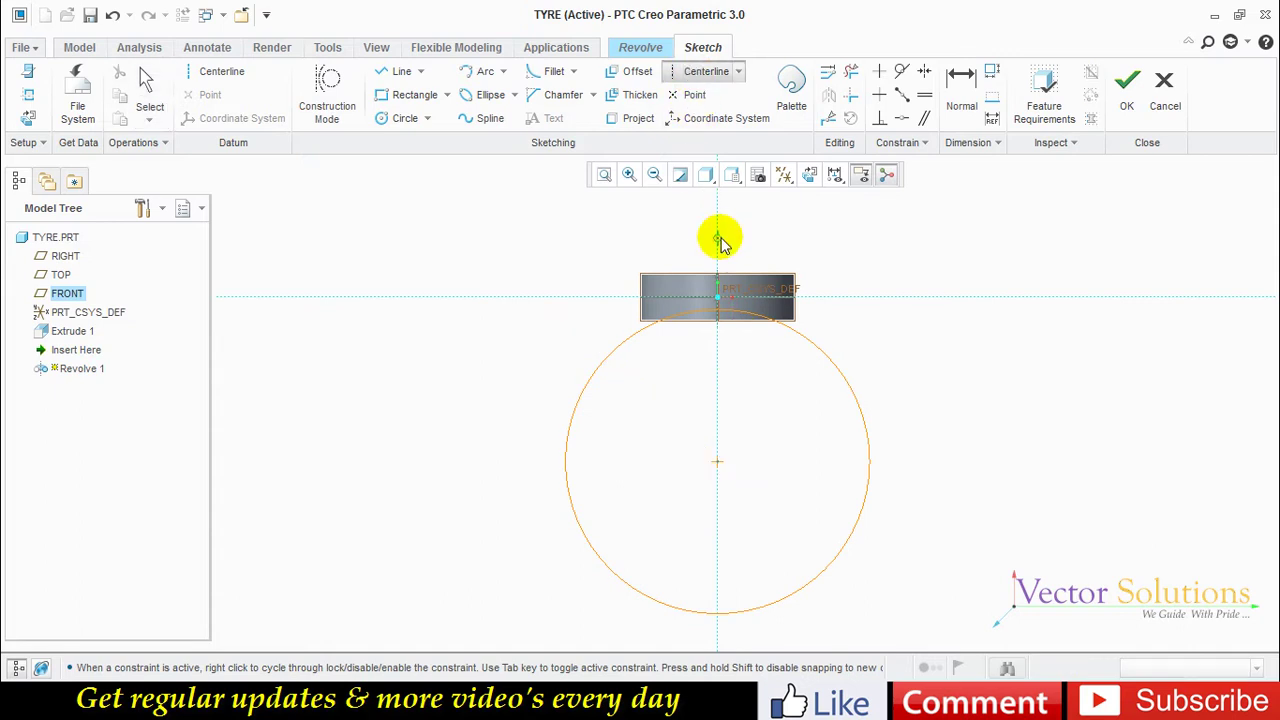
pyautogui.click(720, 310)
pyautogui.middleClick(771, 389)
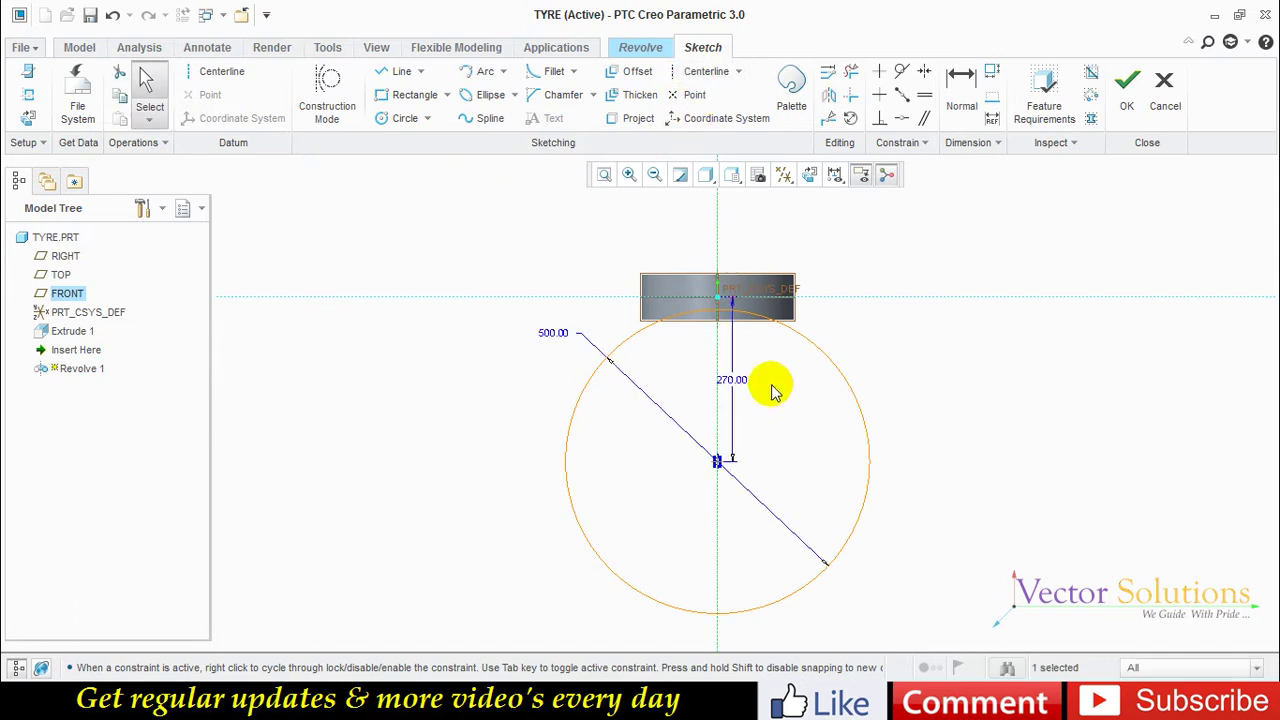
pyautogui.click(390, 71)
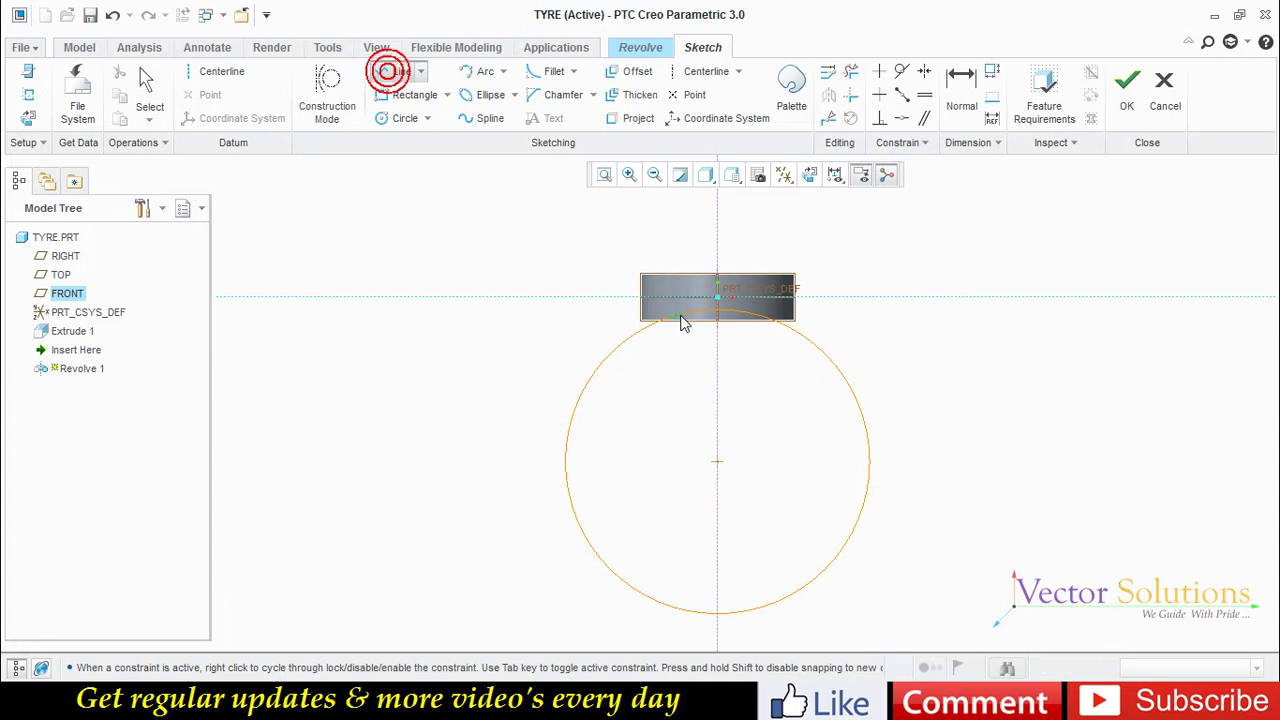
pyautogui.click(727, 601)
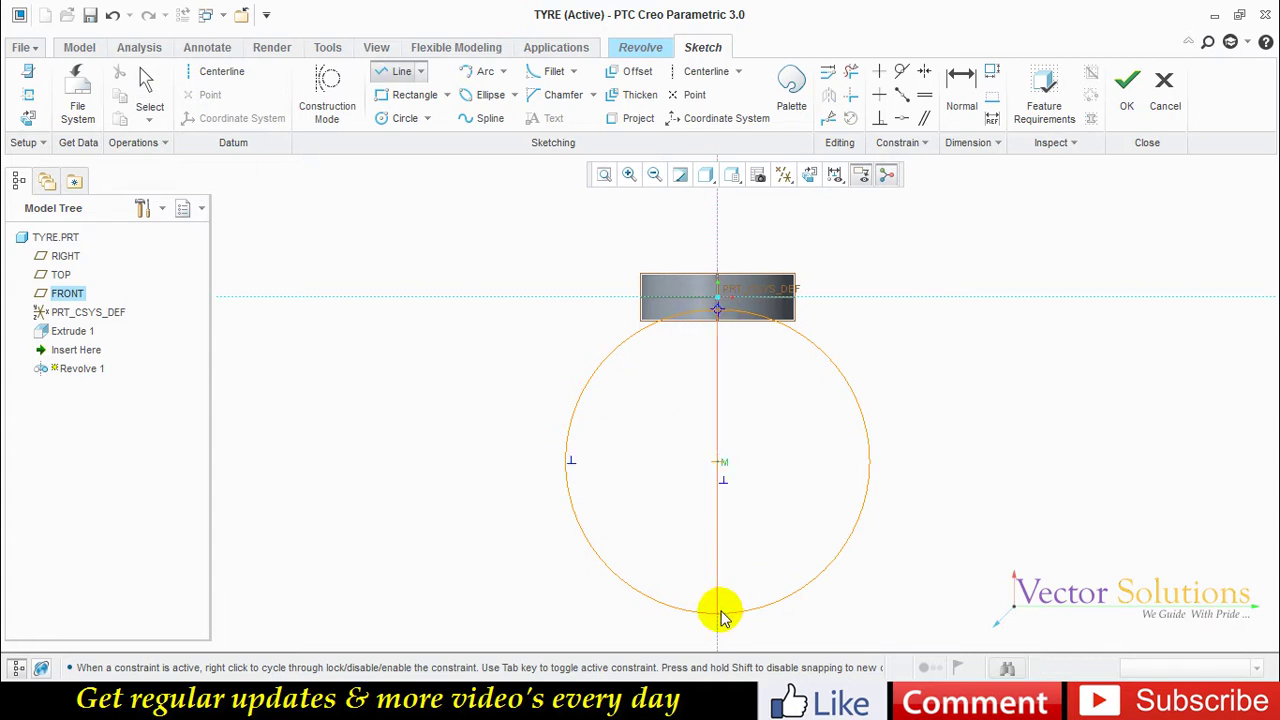
pyautogui.middleClick(743, 565)
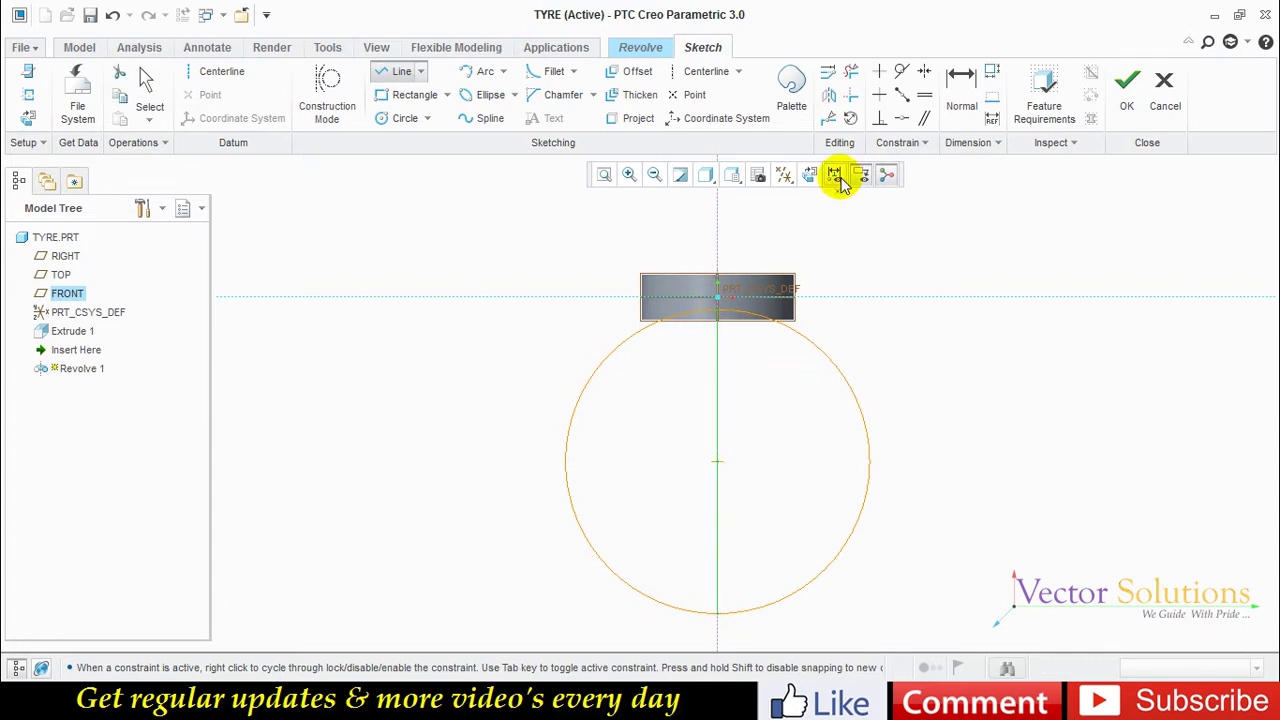
# Trim away the circle's left half and finish the revolve sketch.
pyautogui.click(851, 71)
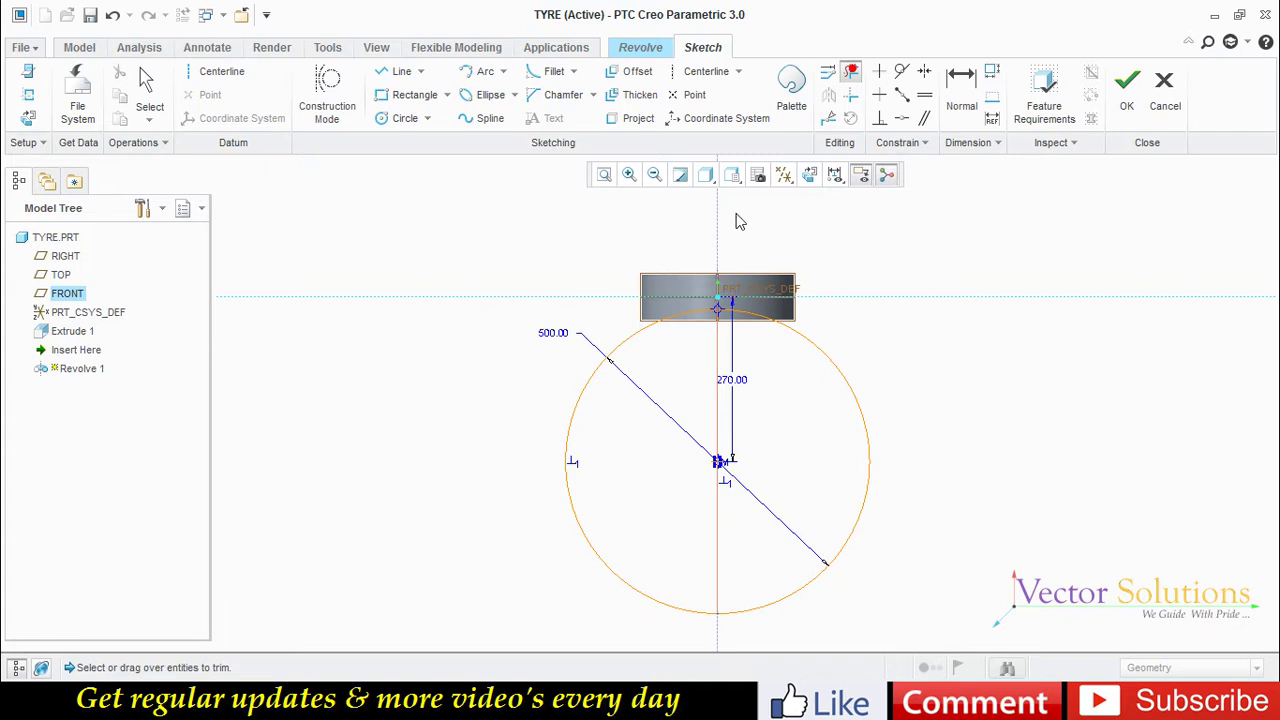
pyautogui.click(658, 328)
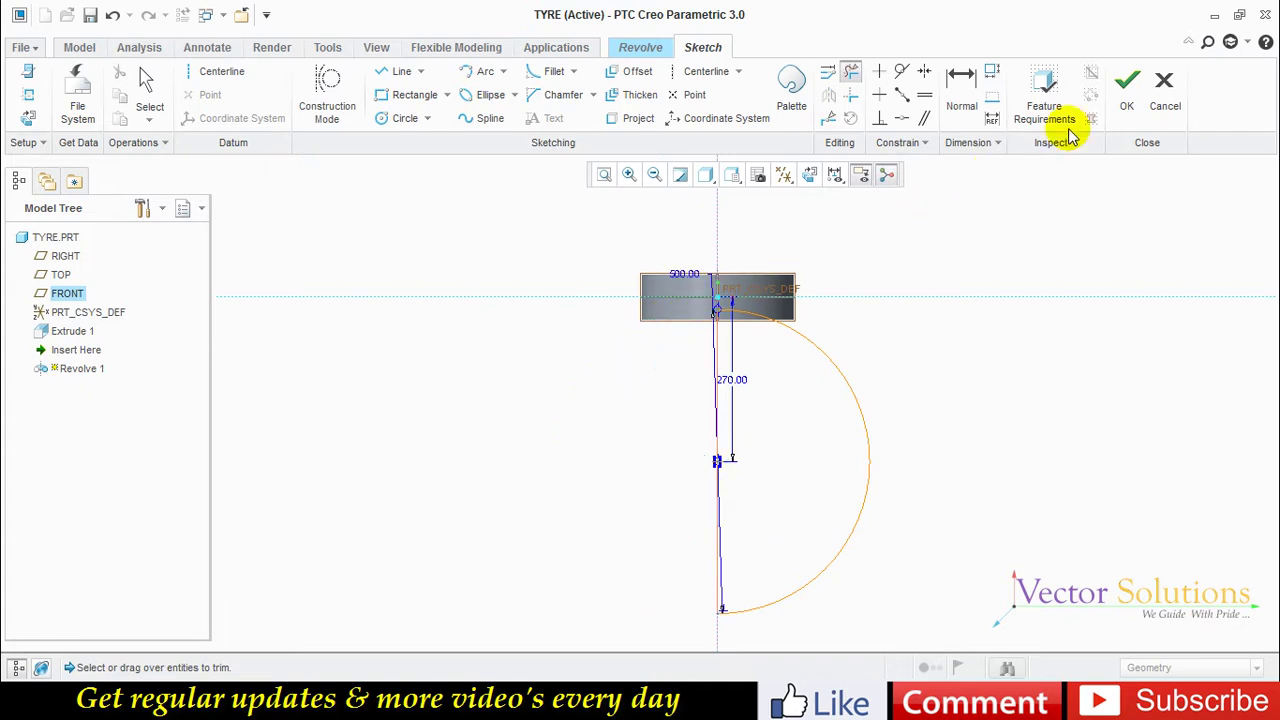
pyautogui.click(1124, 100)
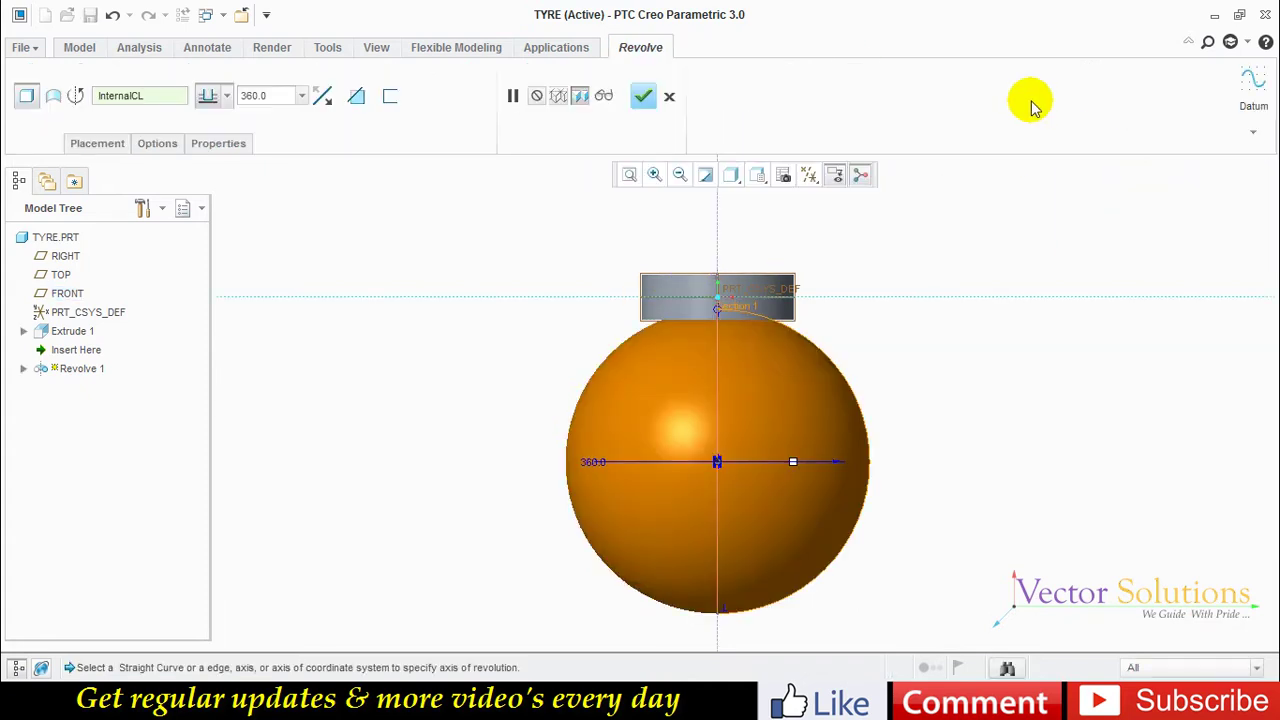
# Finish Revolve 1 with Thicken Sketch enabled and launch the Mirror tool.
pyautogui.click(358, 95)
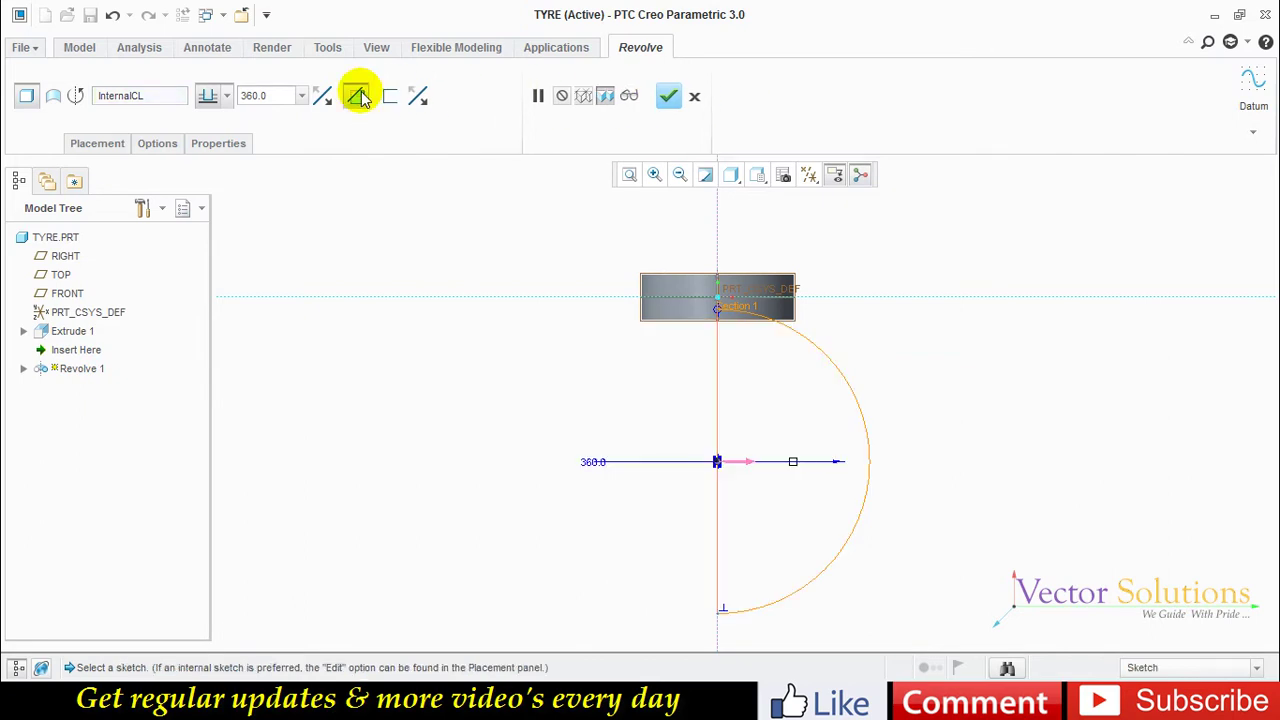
pyautogui.click(668, 98)
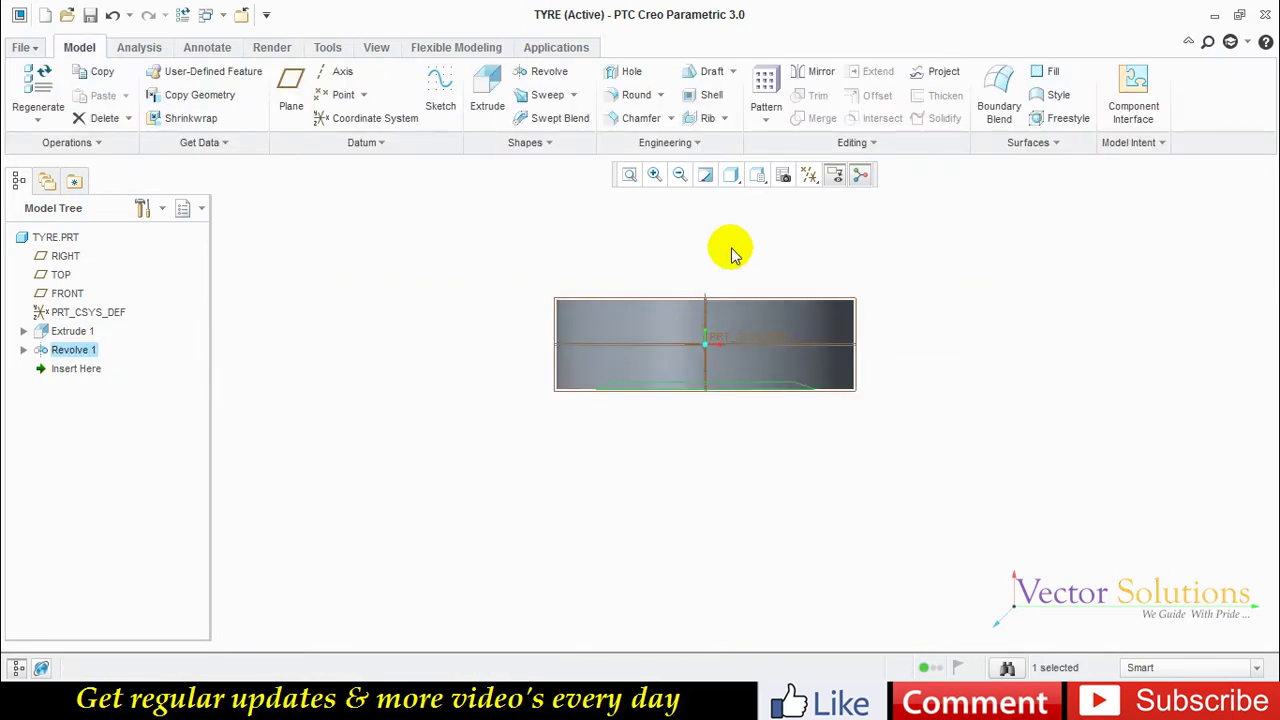
pyautogui.click(810, 71)
# Mirror Revolve 1 across the horizontal datum plane.
pyautogui.click(962, 434)
pyautogui.middleClick(1007, 401)
pyautogui.click(1007, 401)
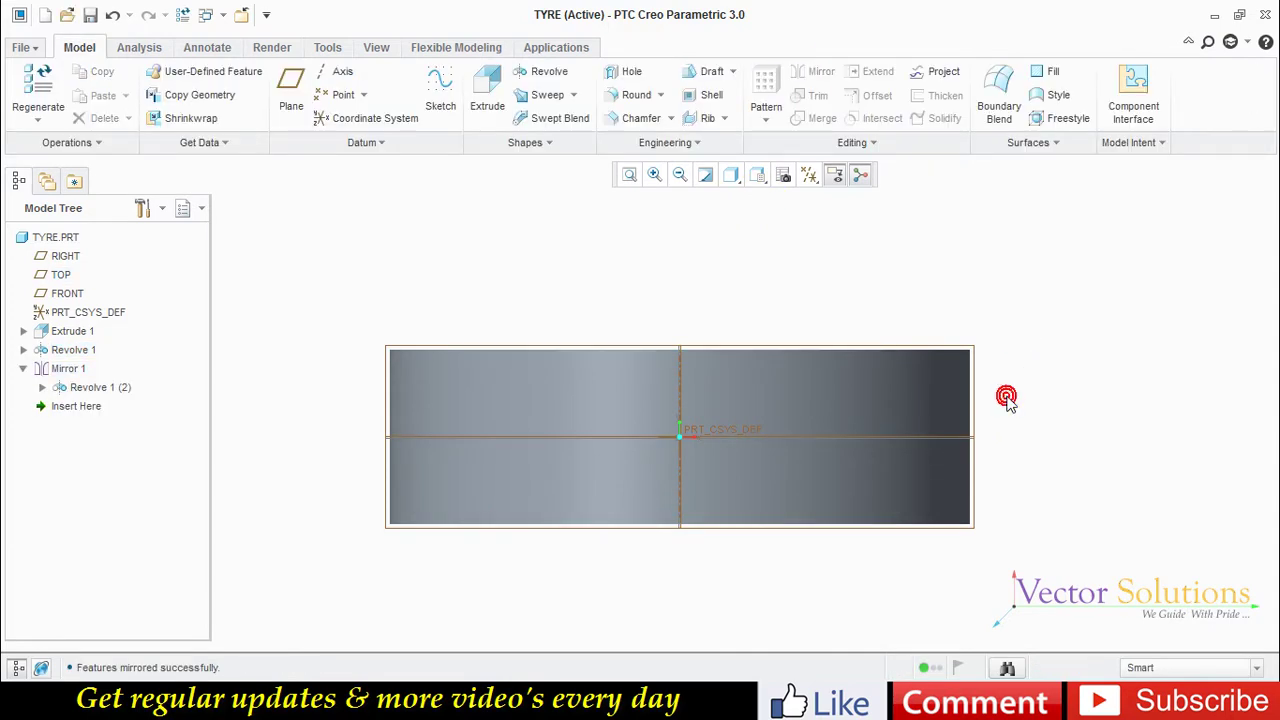
pyautogui.scroll(2, 740, 300)
pyautogui.moveTo(700, 283)
pyautogui.mouseDown(button='middle')
pyautogui.moveTo(711, 346)
pyautogui.moveTo(640, 380)
pyautogui.moveTo(531, 389)
pyautogui.moveTo(471, 423)
pyautogui.moveTo(486, 423)
pyautogui.mouseUp(button='middle')
pyautogui.scroll(-2, 449, 343)
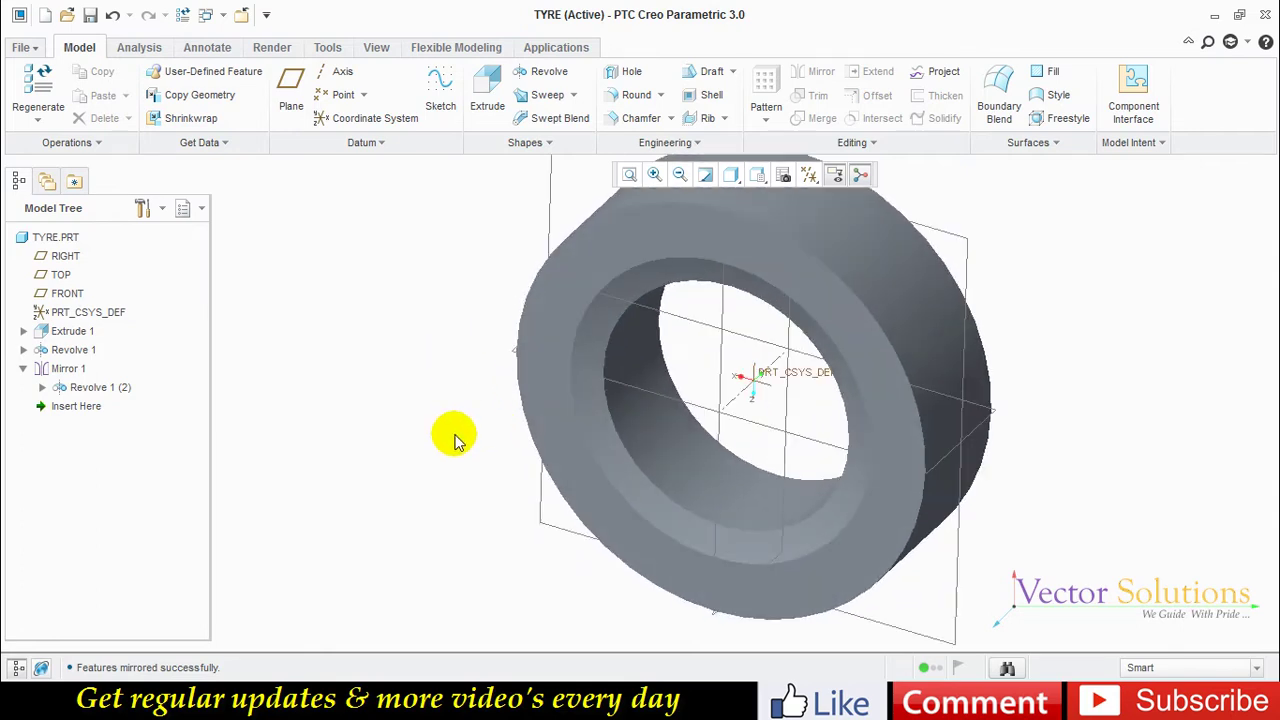
# Round the selected tyre edge with a radius of 50.
pyautogui.click(630, 94)
pyautogui.click(623, 277)
pyautogui.moveTo(963, 349)
pyautogui.mouseDown(button='middle')
pyautogui.moveTo(971, 417)
pyautogui.moveTo(843, 457)
pyautogui.mouseUp(button='middle')
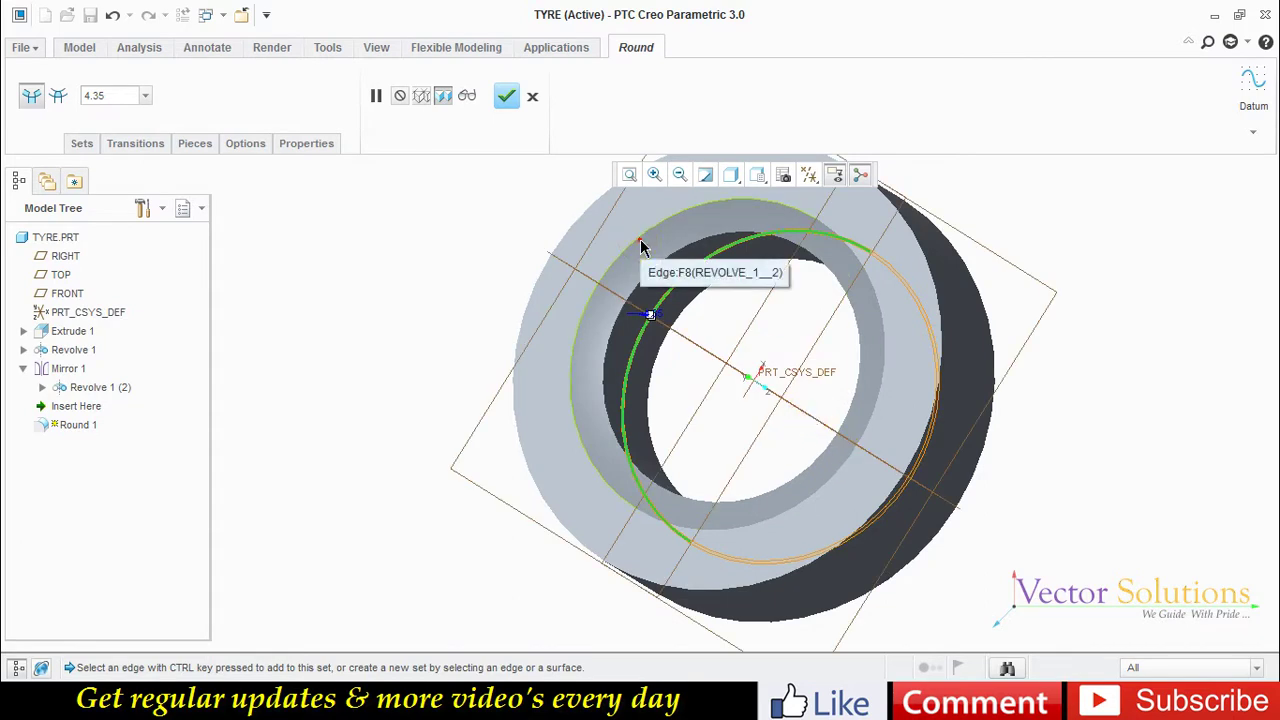
pyautogui.moveTo(640, 243)
pyautogui.mouseDown(button='middle')
pyautogui.moveTo(731, 363)
pyautogui.moveTo(808, 240)
pyautogui.moveTo(709, 251)
pyautogui.mouseUp(button='middle')
pyautogui.click(110, 100)
pyautogui.write('50')
pyautogui.press('Return')
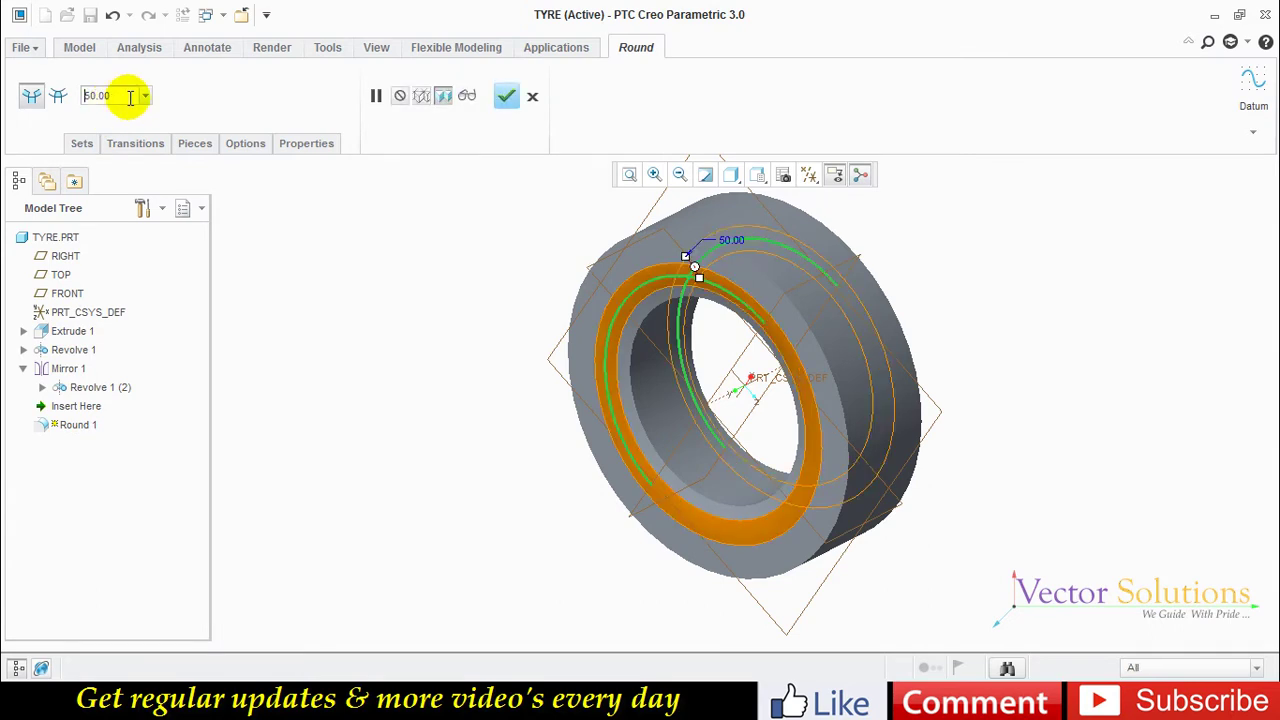
pyautogui.click(505, 97)
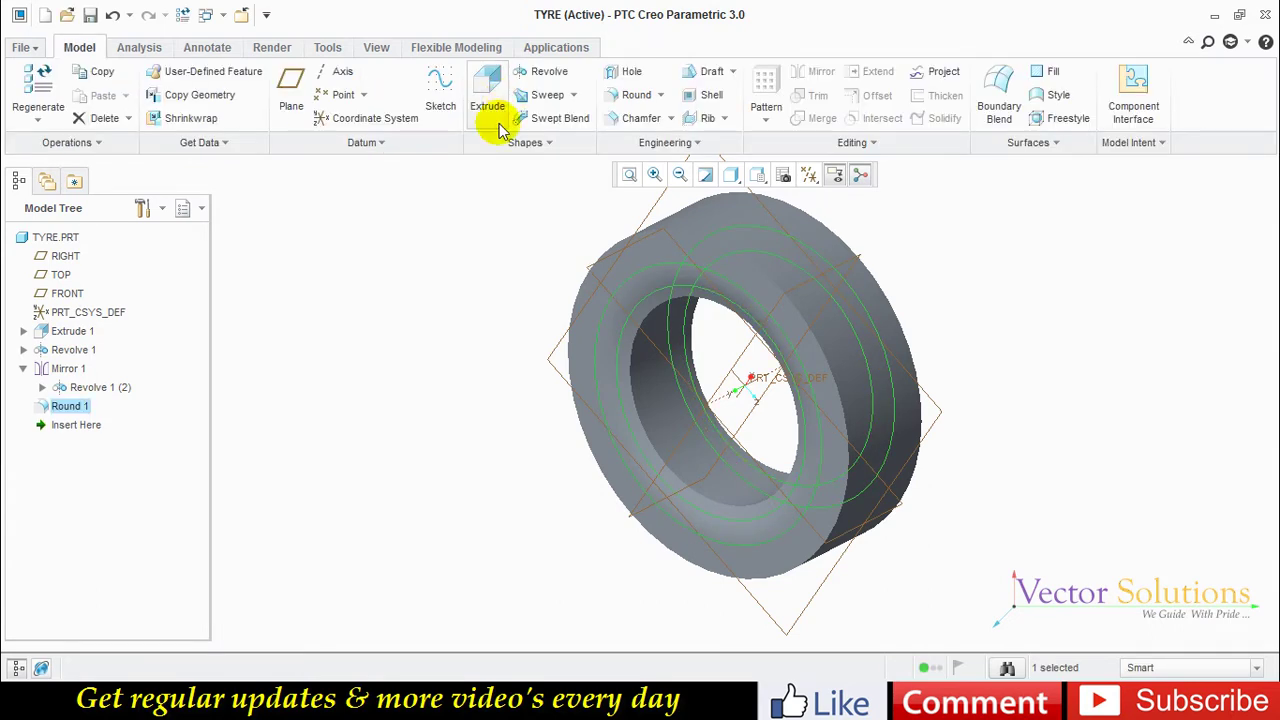
# Chamfer the tyre's rim edge with a 7.50 D x D distance.
pyautogui.click(493, 218)
pyautogui.click(635, 117)
pyautogui.scroll(-1, 601, 196)
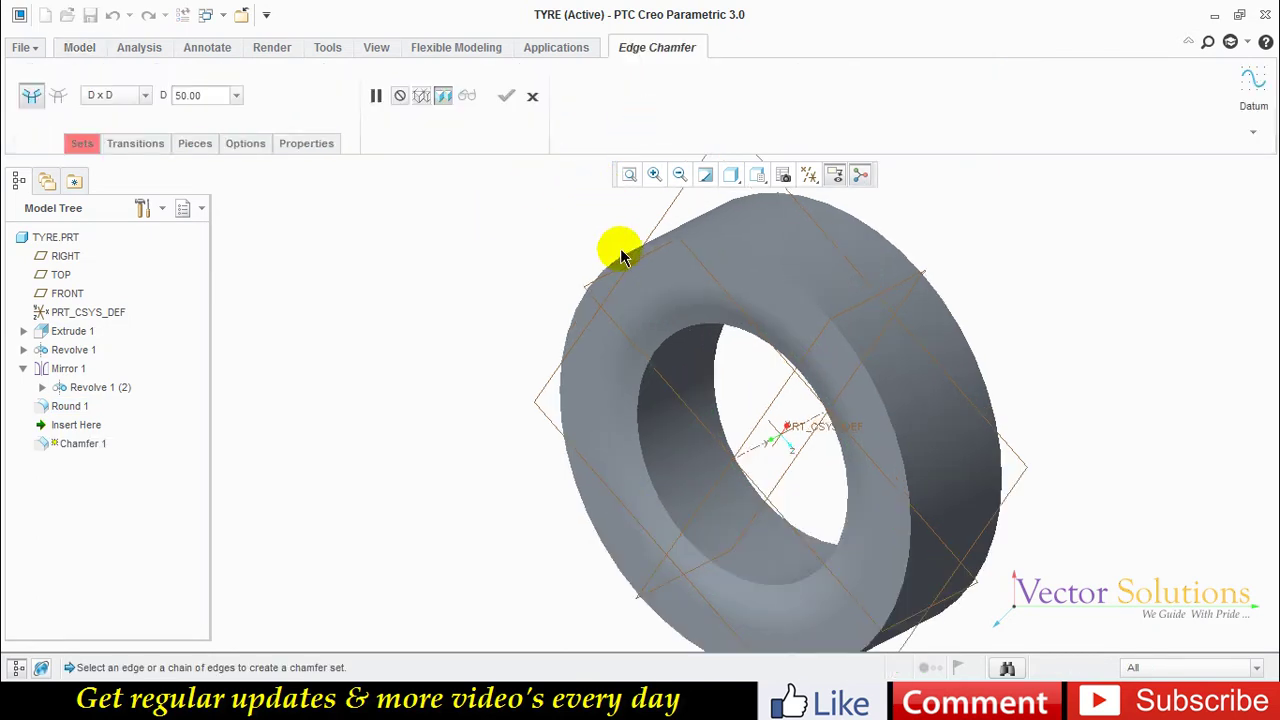
pyautogui.click(623, 261)
pyautogui.scroll(1, 474, 323)
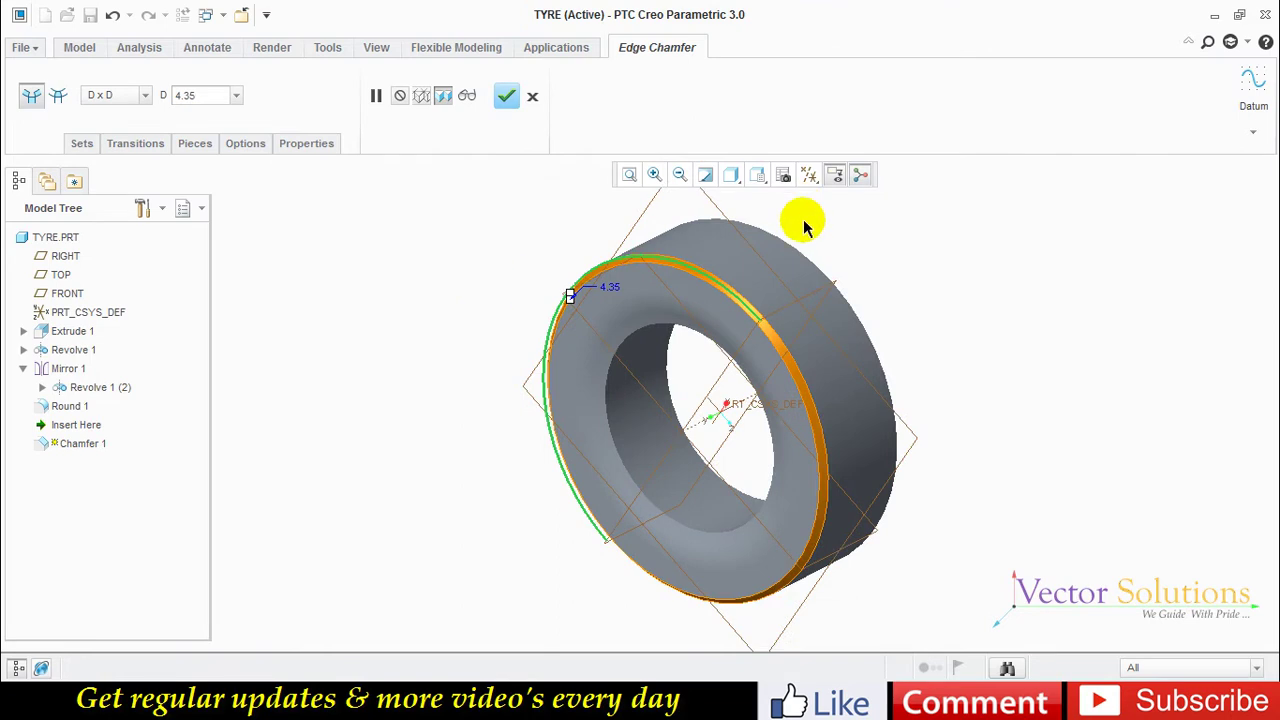
pyautogui.moveTo(866, 246); pyautogui.dragTo(686, 343, button='middle')
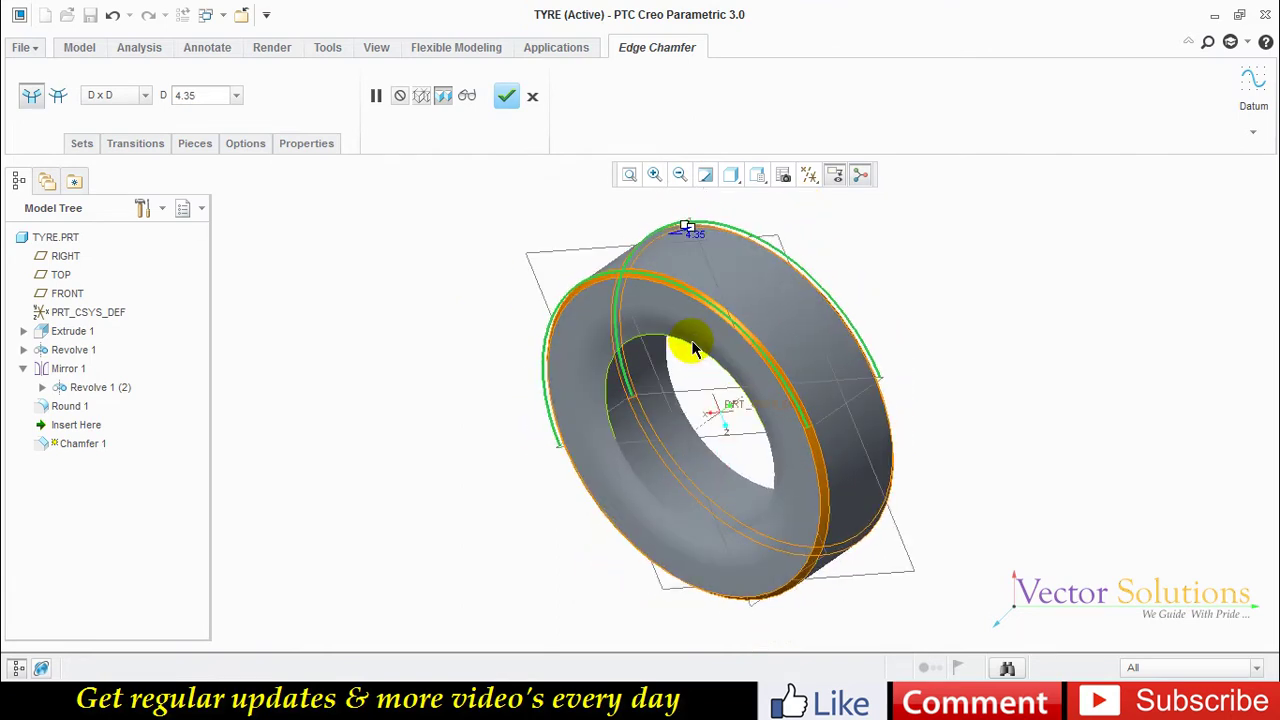
pyautogui.doubleClick(198, 96)
pyautogui.write('7')
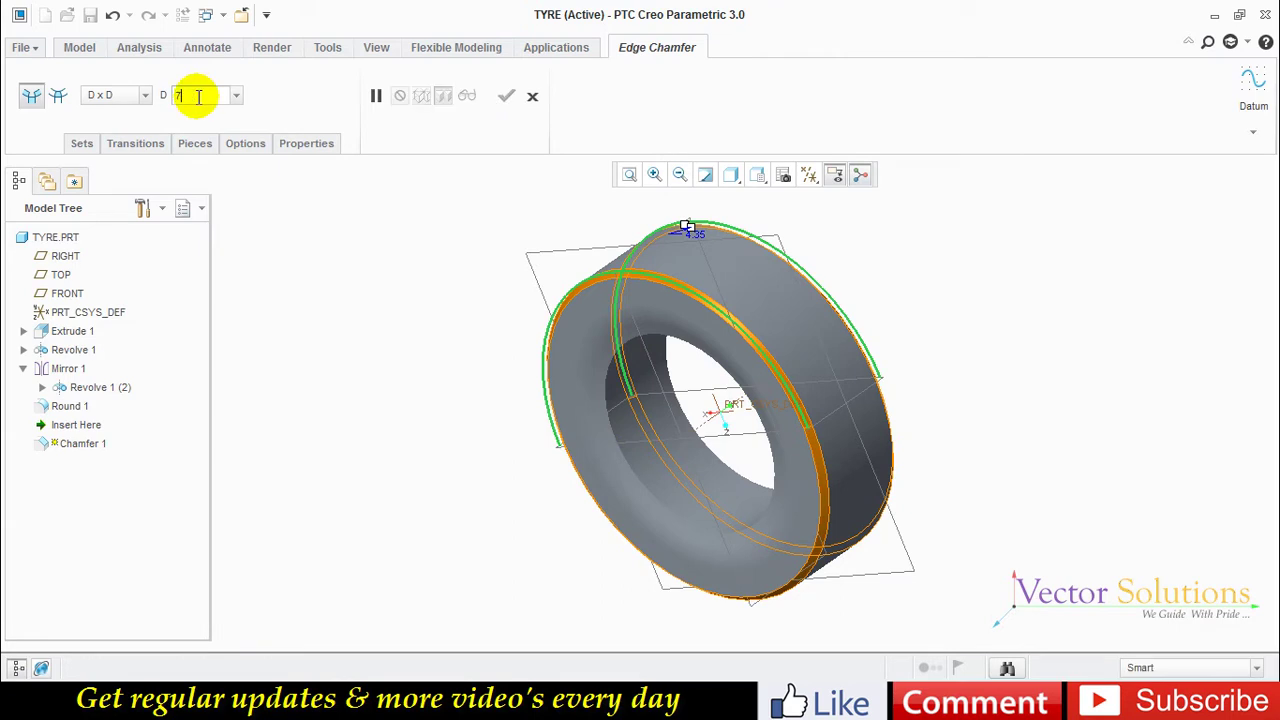
pyautogui.press('Return')
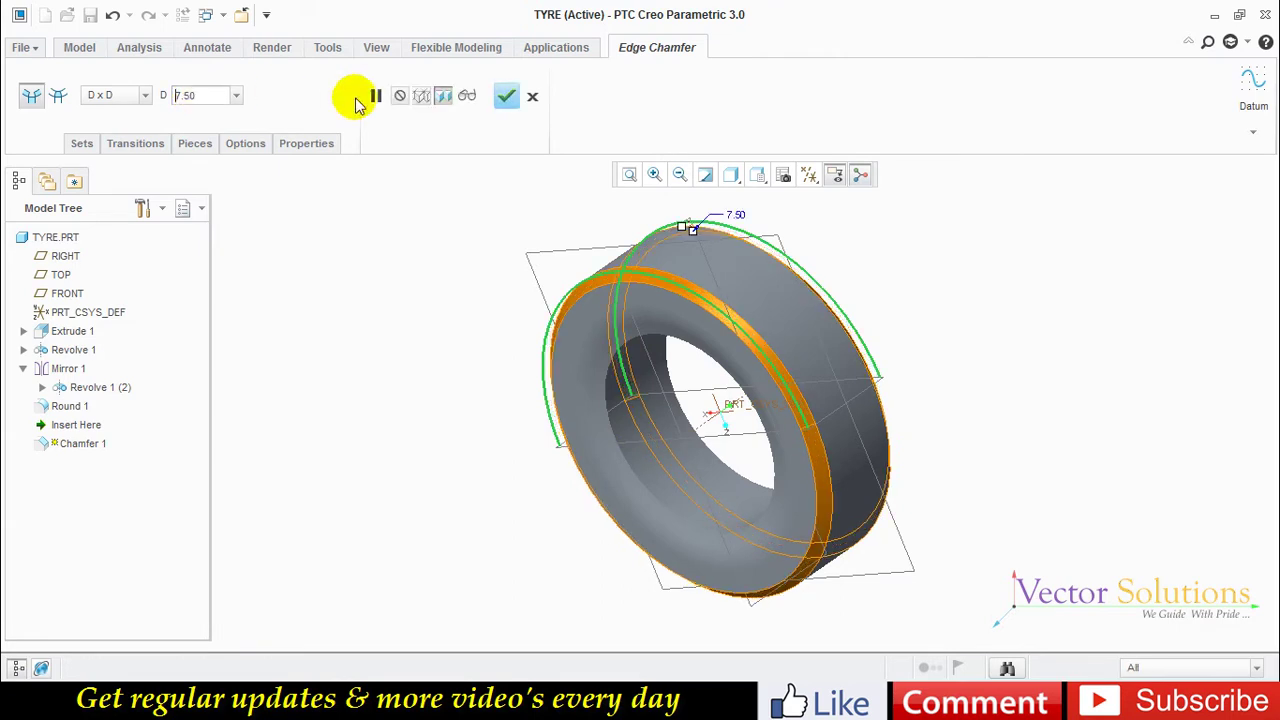
pyautogui.click(506, 96)
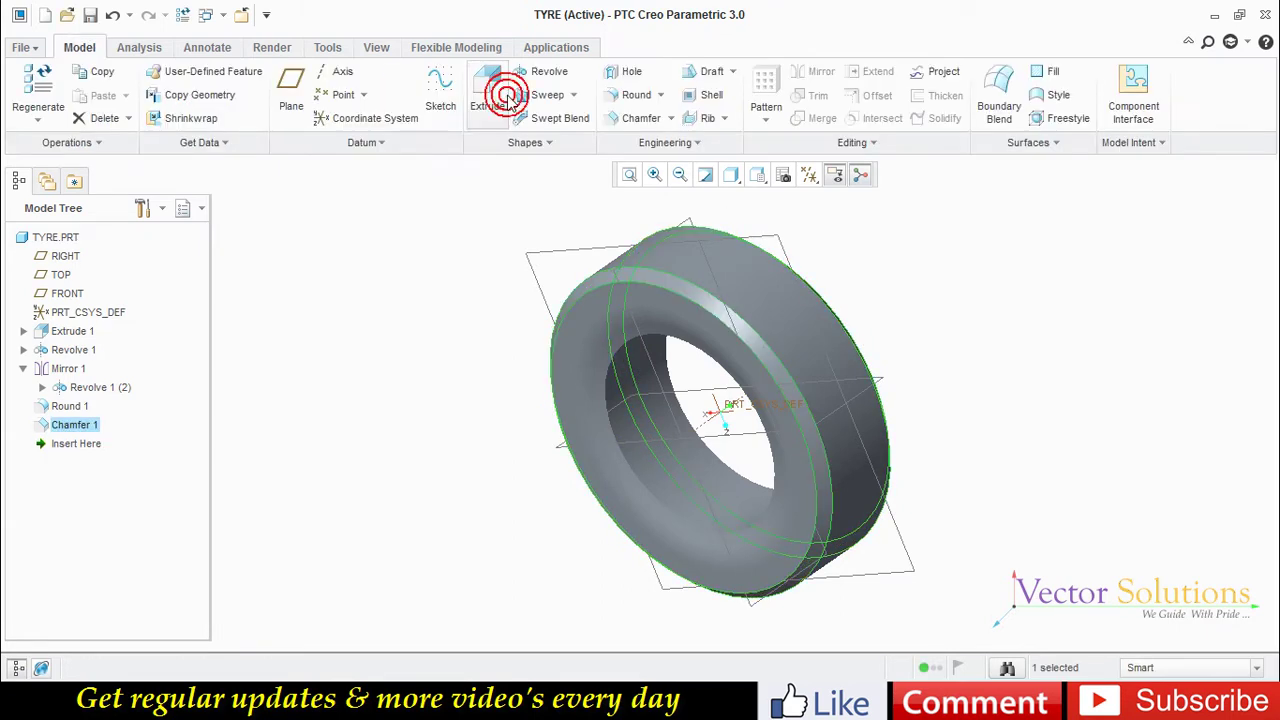
# Shell the tyre to a 5.00 wall thickness, removing its inner bore surface.
pyautogui.click(443, 251)
pyautogui.click(712, 97)
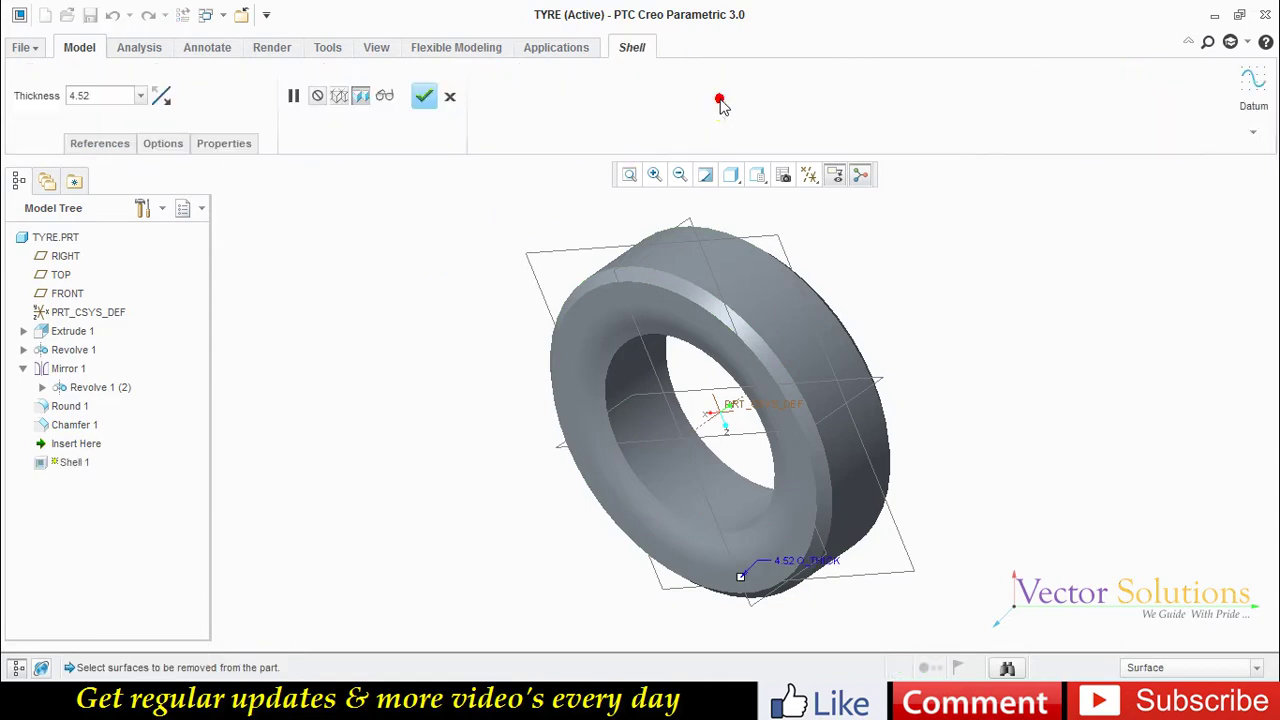
pyautogui.click(637, 368)
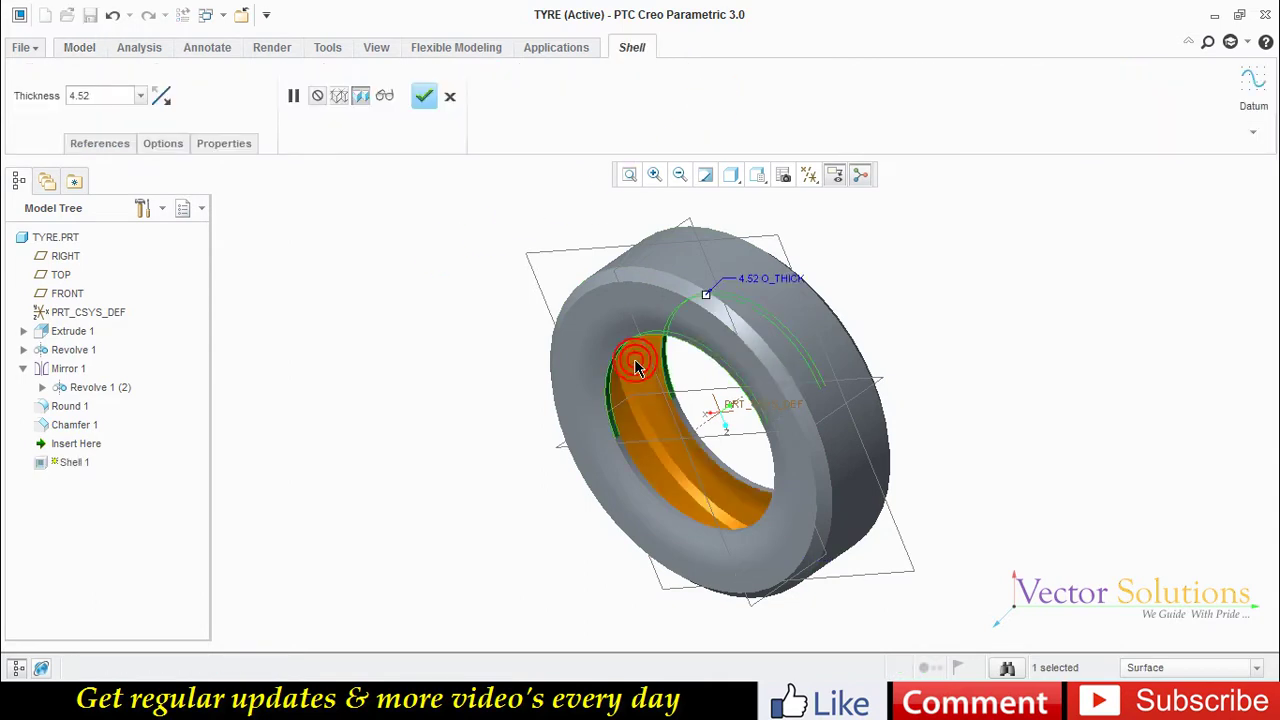
pyautogui.moveTo(634, 368)
pyautogui.mouseDown(button='middle')
pyautogui.moveTo(766, 344)
pyautogui.moveTo(760, 283)
pyautogui.moveTo(709, 274)
pyautogui.moveTo(668, 289)
pyautogui.mouseUp(button='middle')
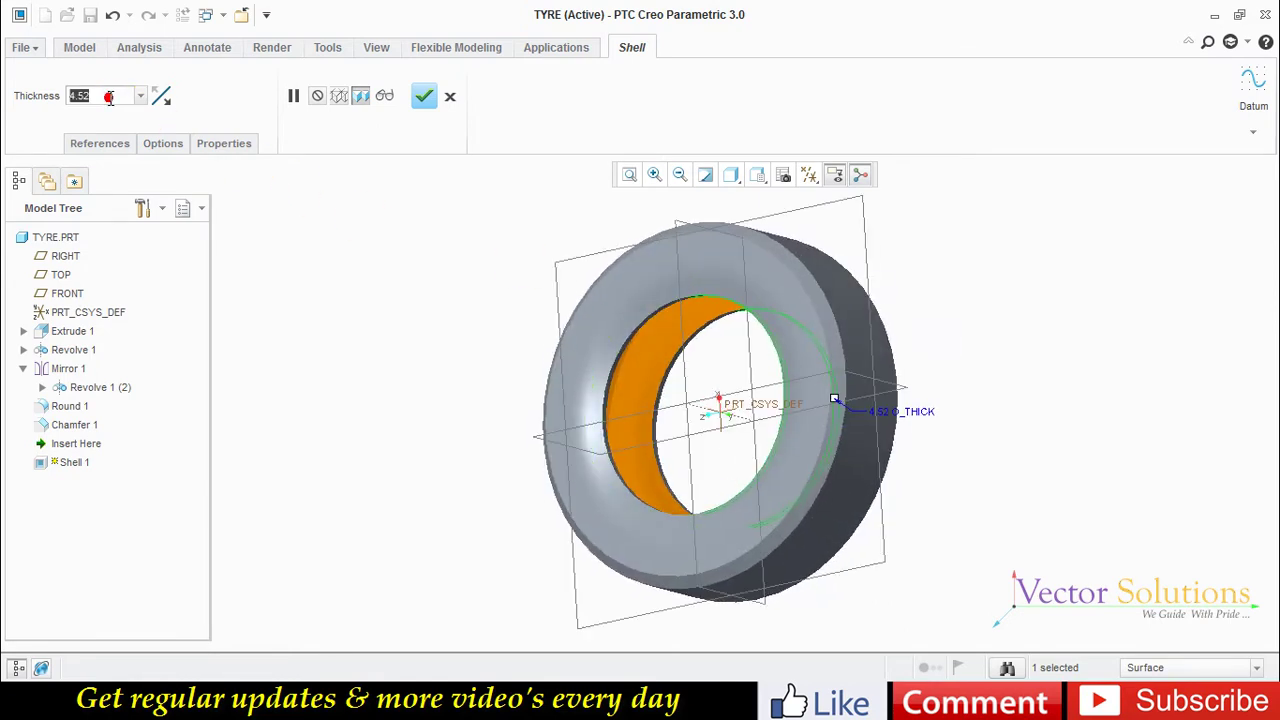
pyautogui.write('5')
pyautogui.press('Return')
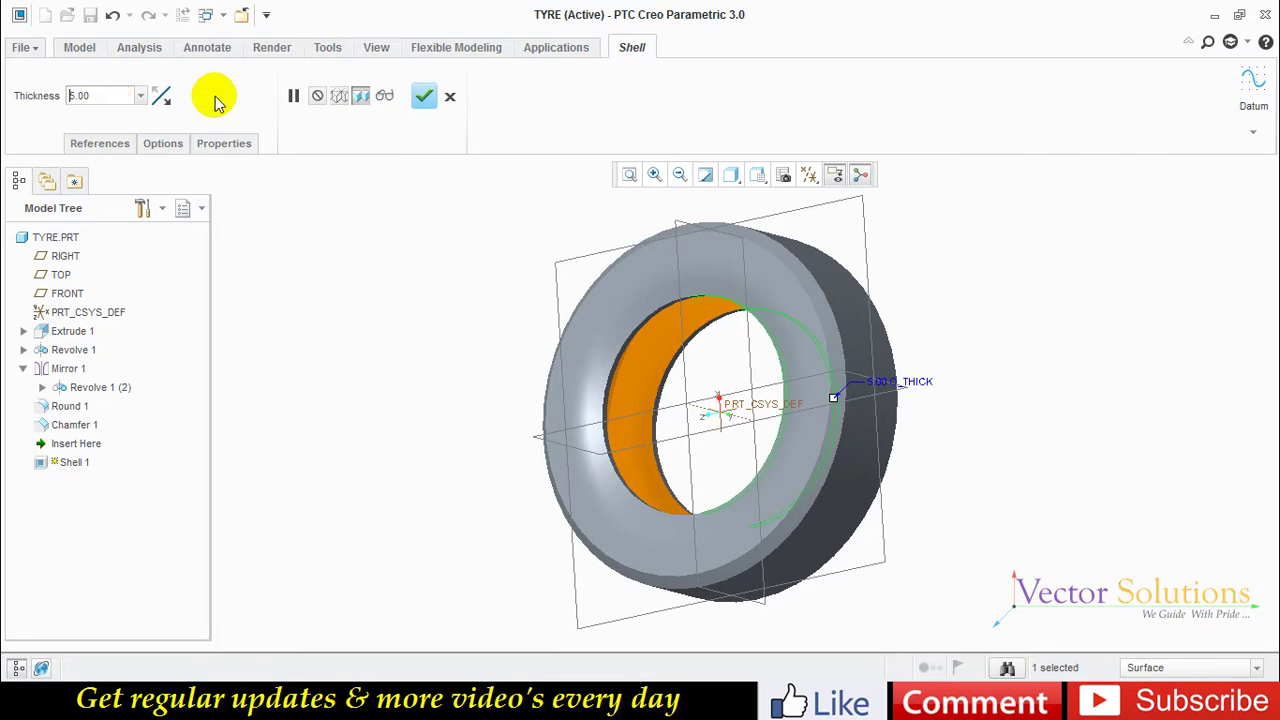
pyautogui.click(424, 95)
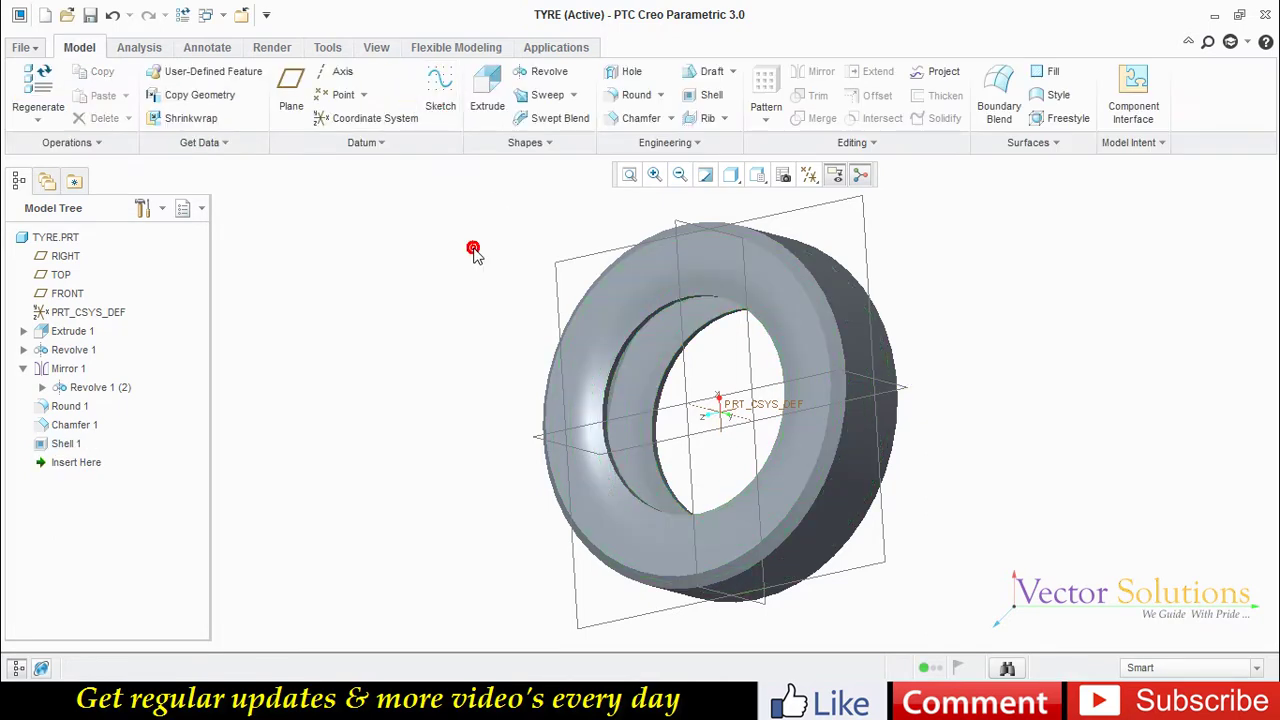
# Create datum plane DTM1 offset 160 from the FRONT plane.
pyautogui.click(290, 92)
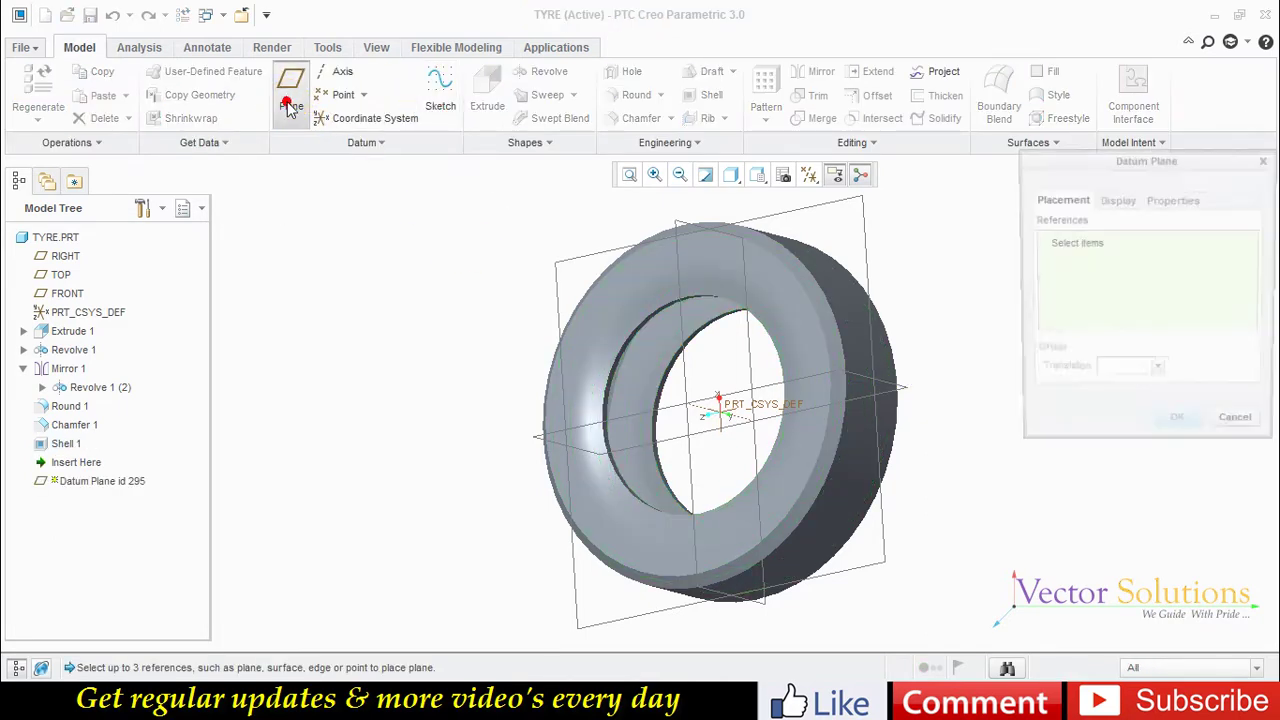
pyautogui.click(688, 372)
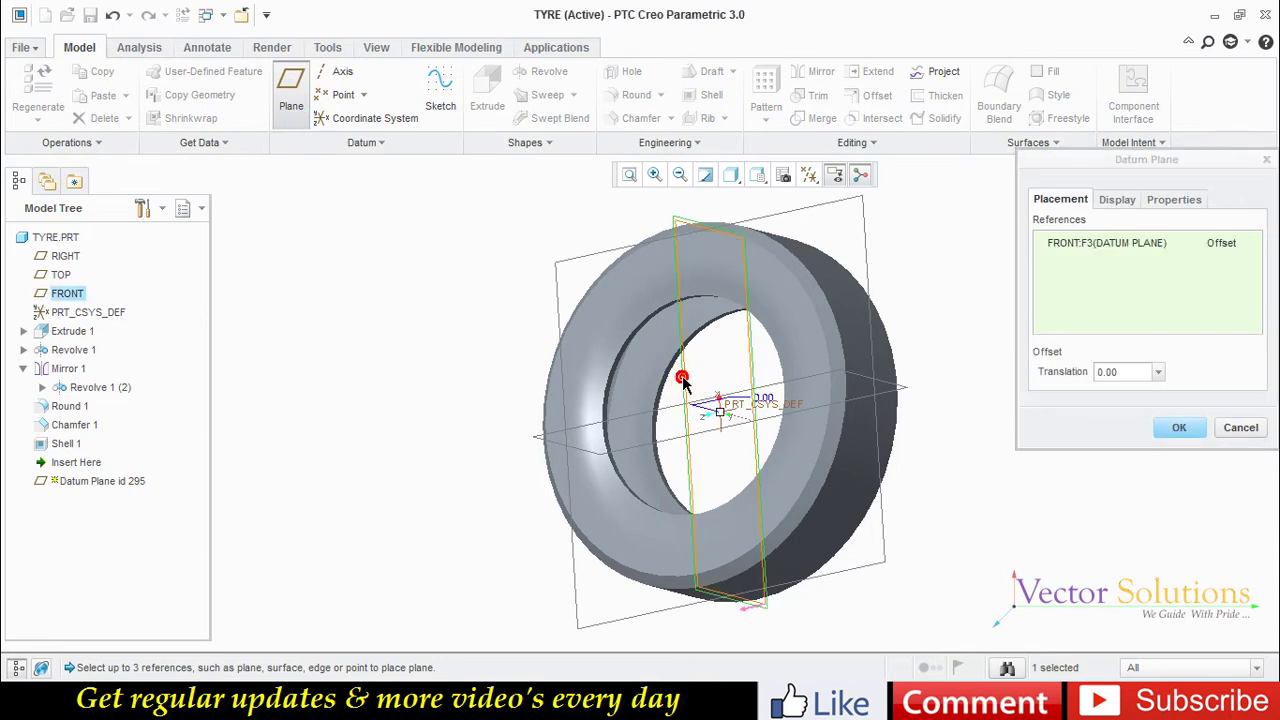
pyautogui.moveTo(714, 400)
pyautogui.mouseDown()
pyautogui.moveTo(757, 416)
pyautogui.moveTo(914, 394)
pyautogui.mouseUp()
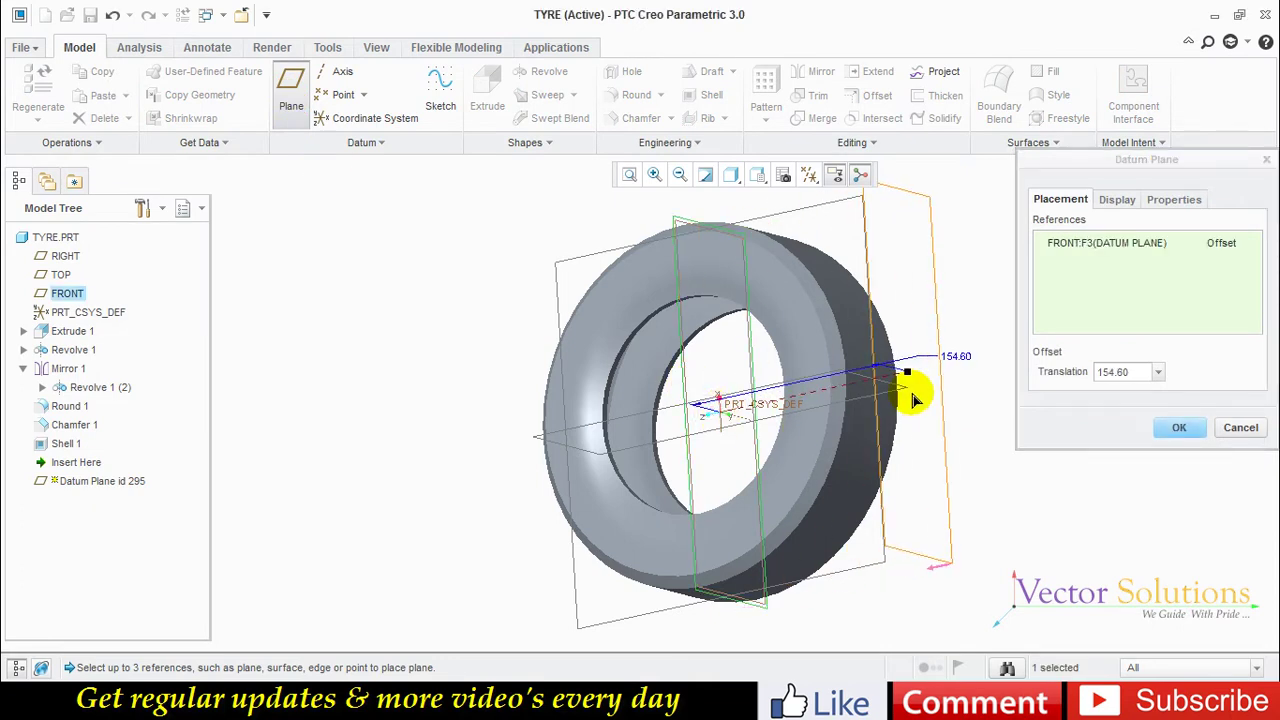
pyautogui.click(1136, 374)
pyautogui.write('1')
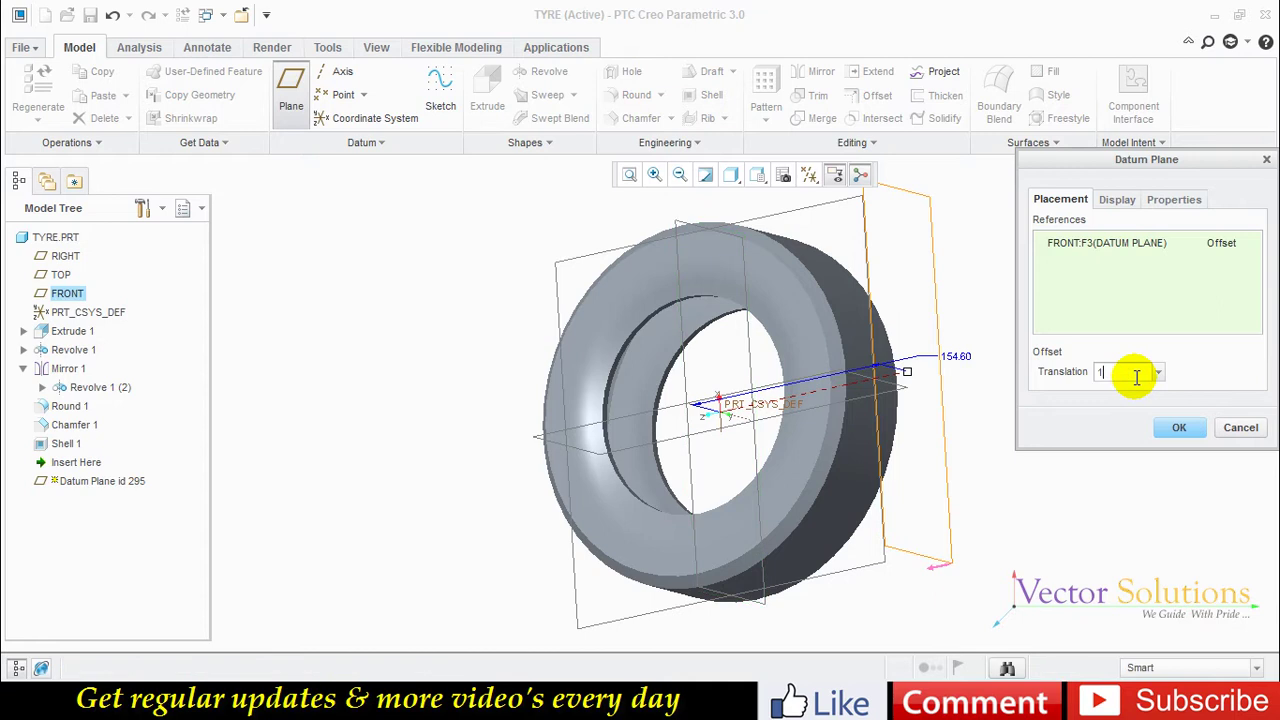
pyautogui.press('Return')
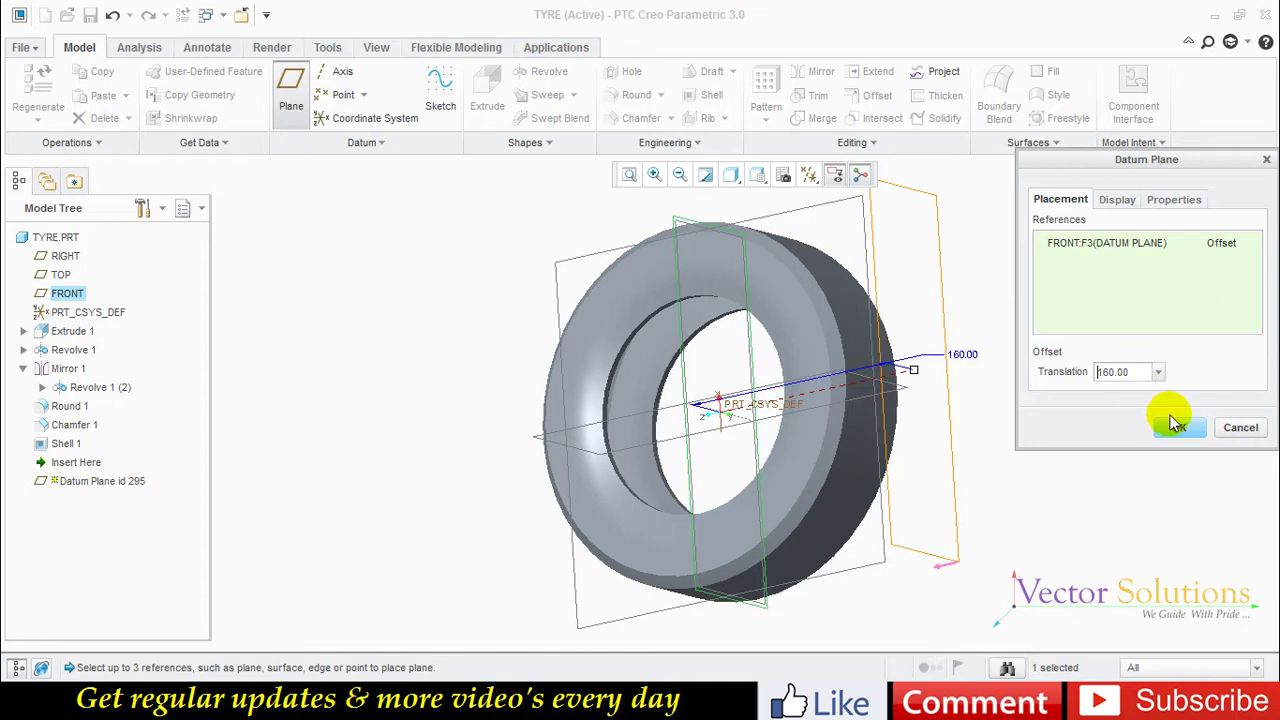
pyautogui.click(1175, 427)
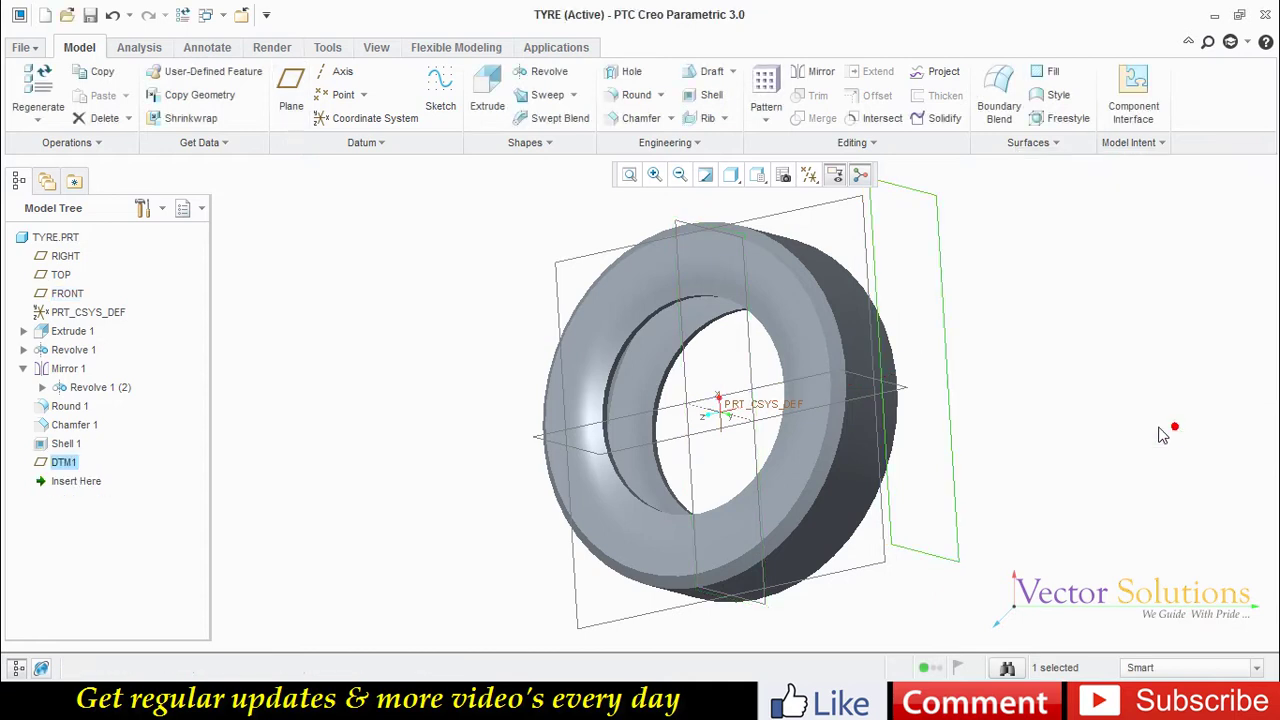
pyautogui.click(941, 278)
# Start a sketch on DTM1 and draw the first sloped line at 45°.
pyautogui.click(440, 98)
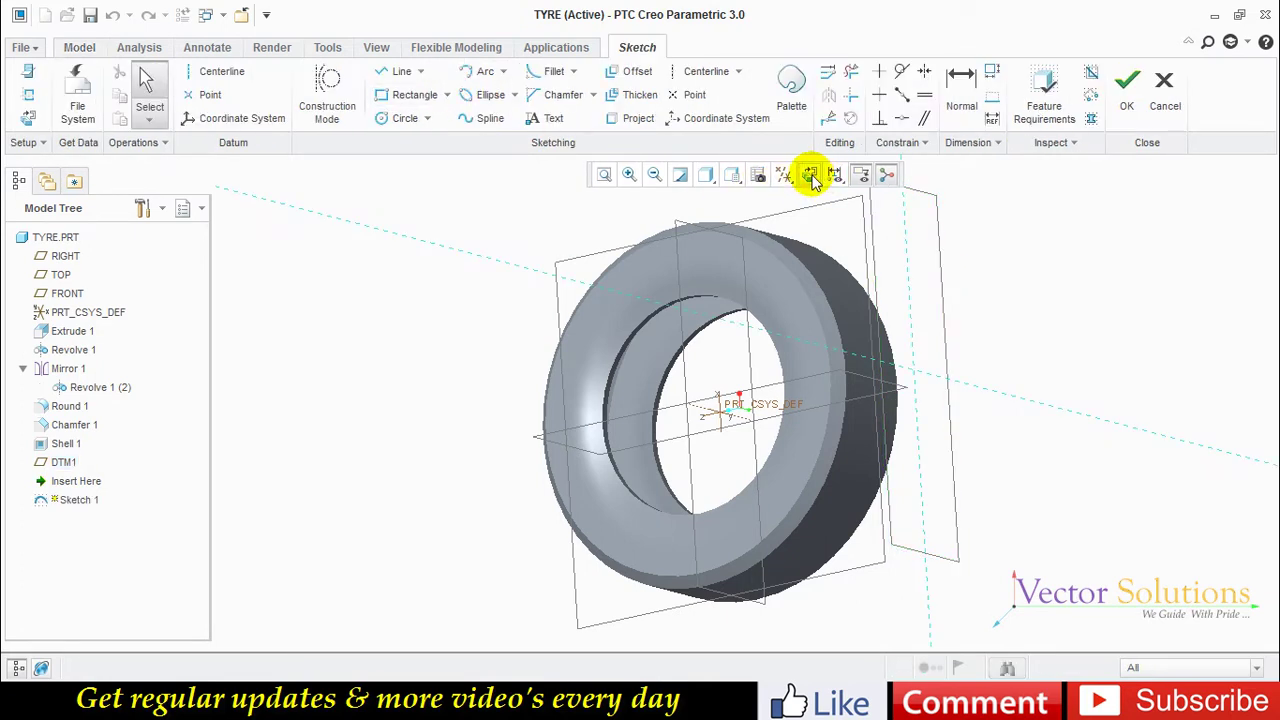
pyautogui.click(810, 176)
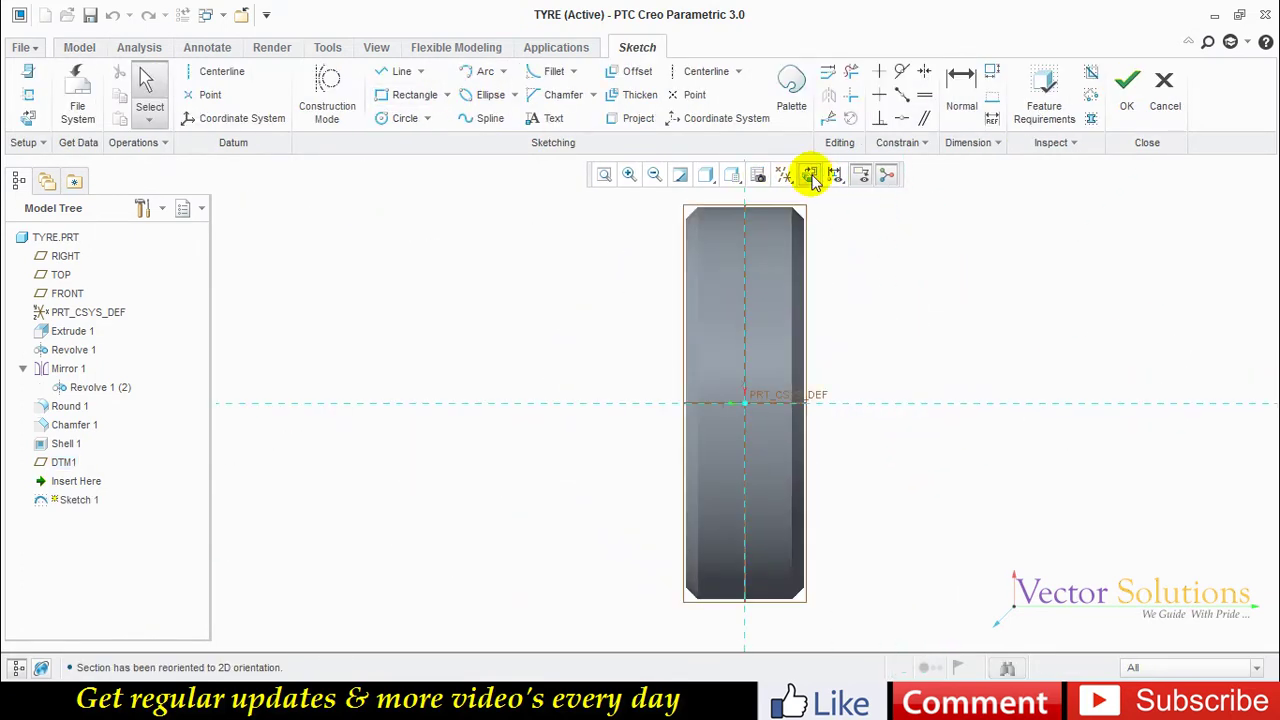
pyautogui.click(400, 71)
pyautogui.scroll(-2, 742, 392)
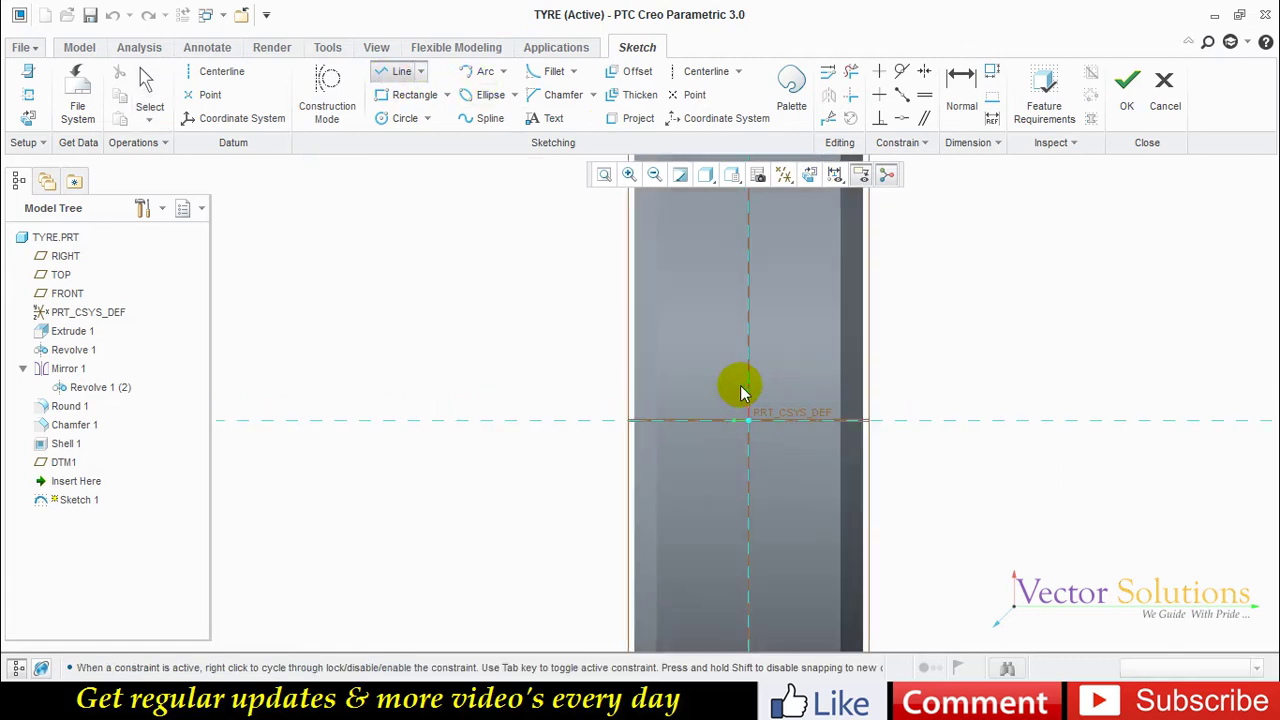
pyautogui.click(682, 374)
pyautogui.middleClick(672, 376)
pyautogui.click(688, 373)
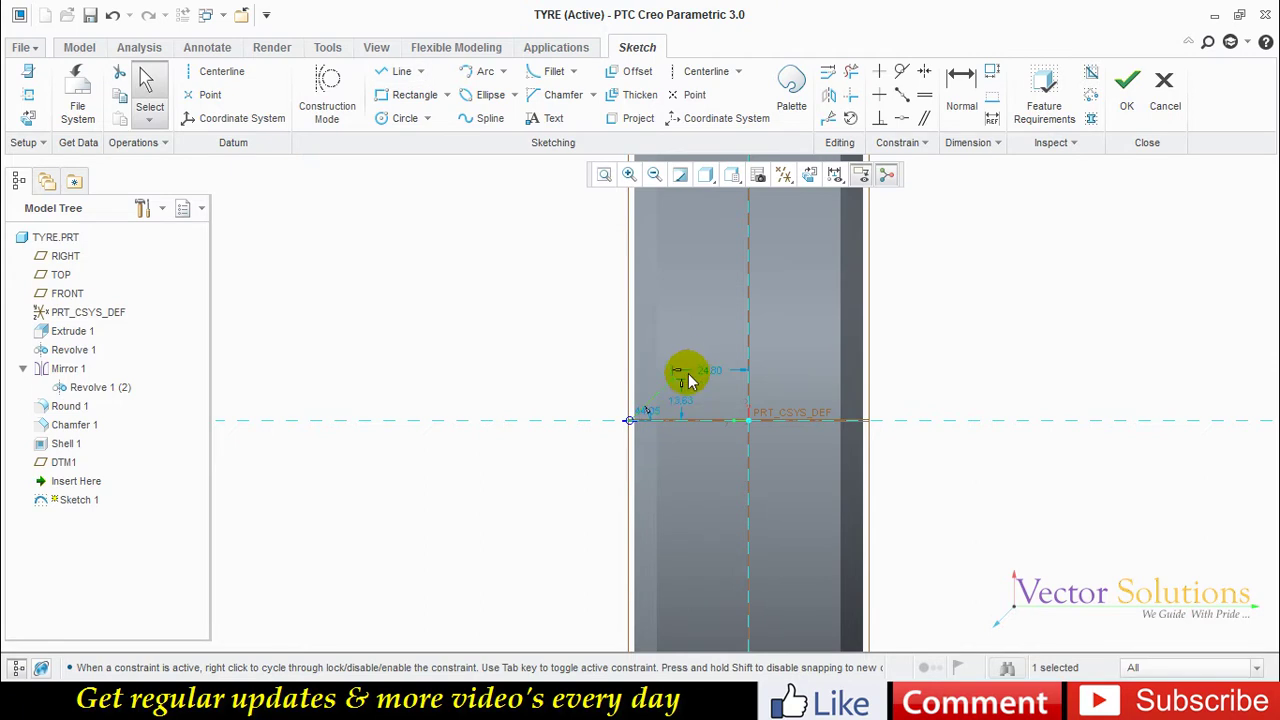
pyautogui.doubleClick(658, 418)
pyautogui.write('45')
pyautogui.press('Return')
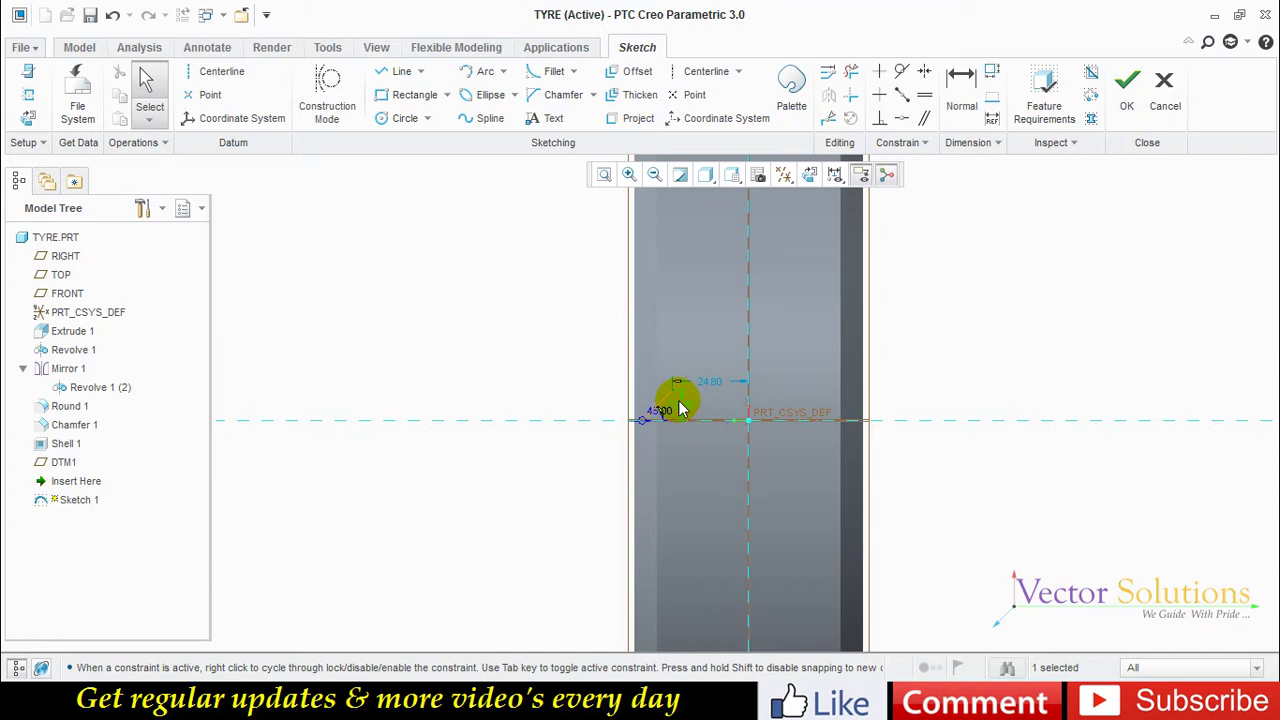
# Add a horizontal centerline marking the zigzag peak height of 10.
pyautogui.click(687, 78)
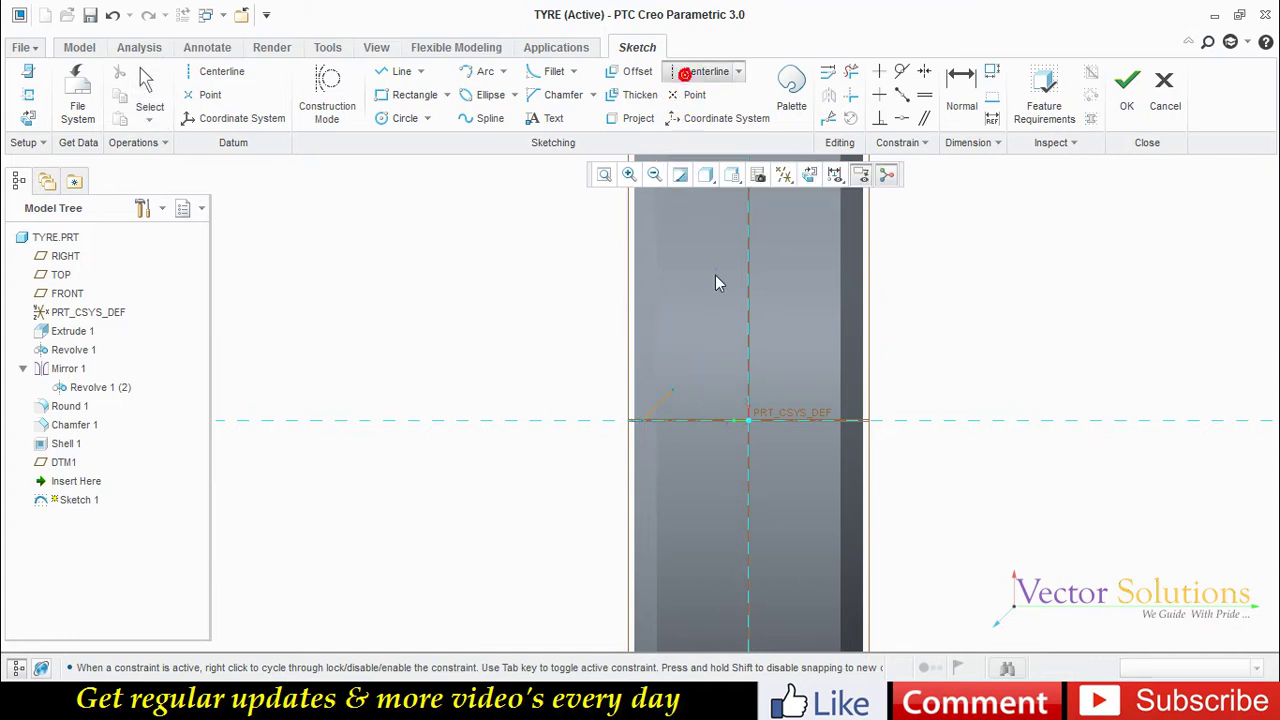
pyautogui.click(673, 388)
pyautogui.click(768, 391)
pyautogui.scroll(-4, 766, 415)
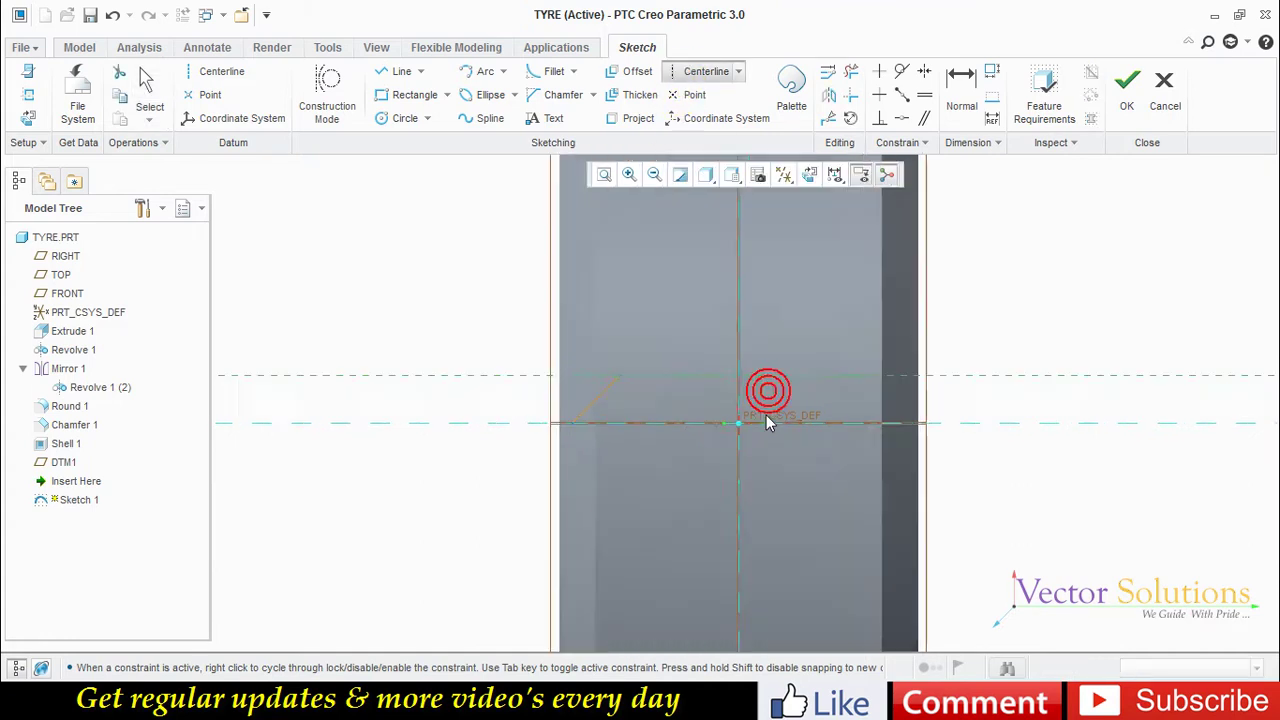
pyautogui.middleClick(660, 310)
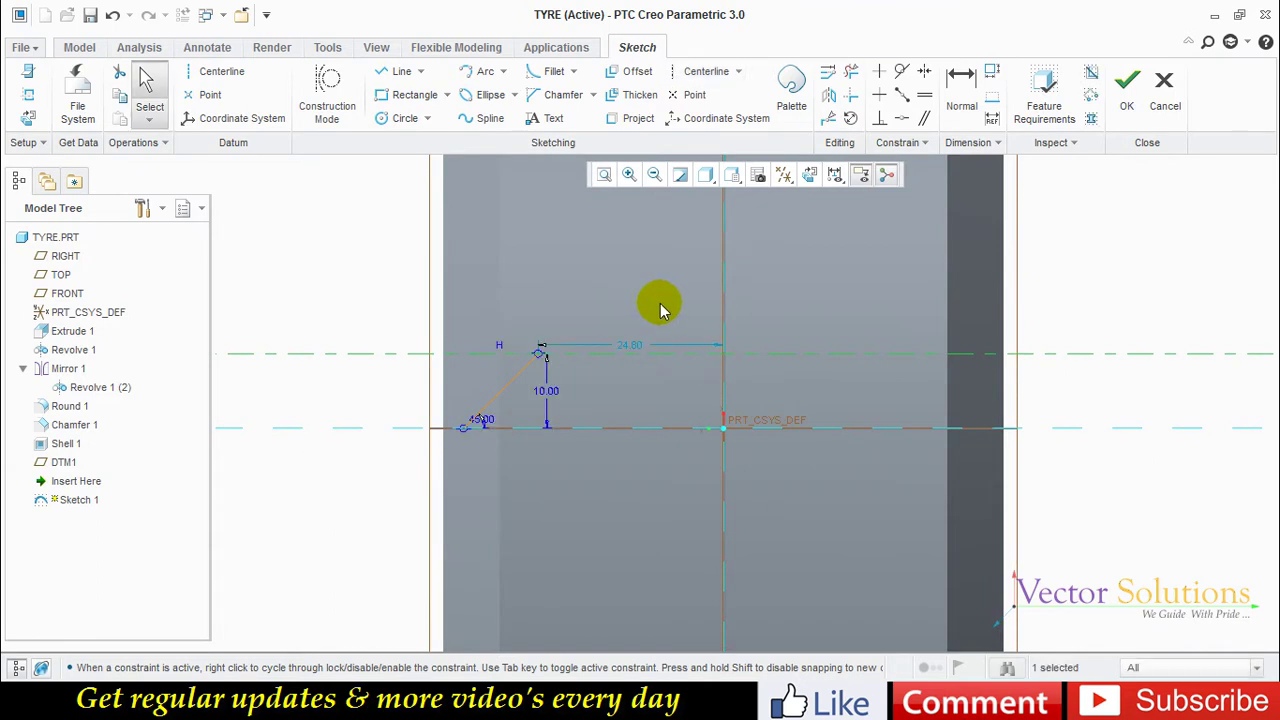
# Draw alternating descending and rising zigzag segments between baseline and peak line, then finish the sketch.
pyautogui.click(401, 71)
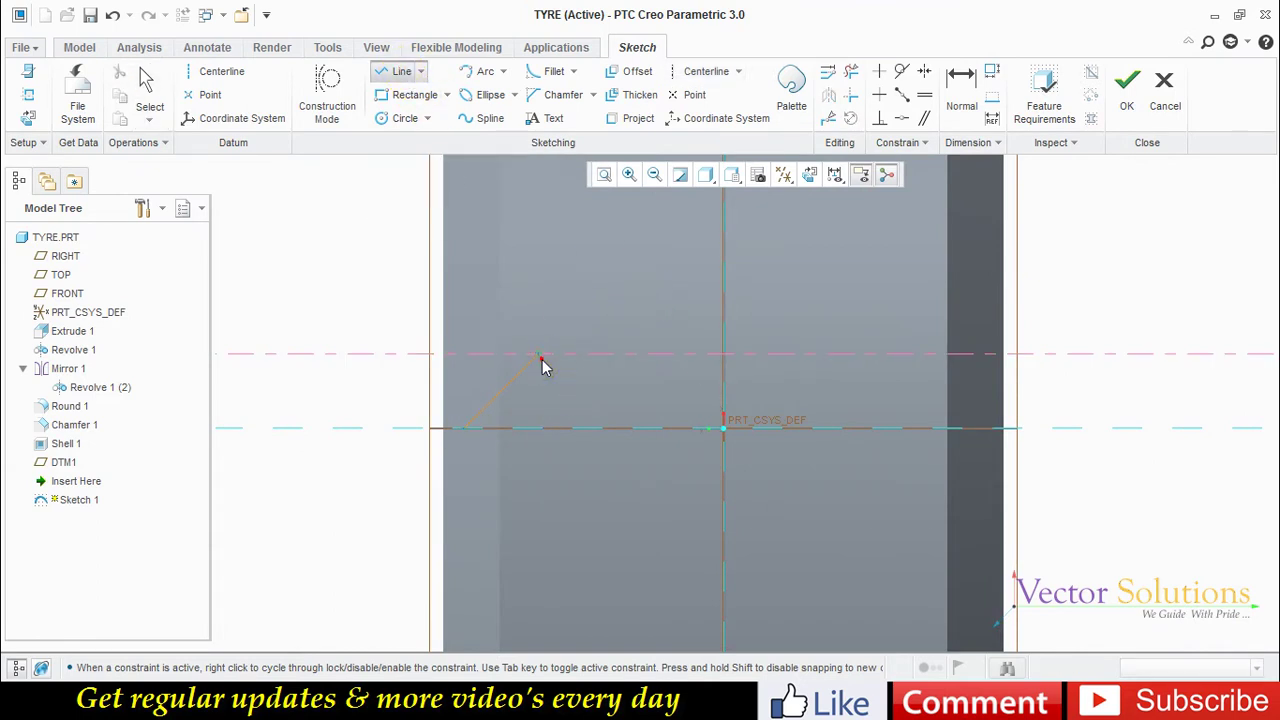
pyautogui.click(612, 428)
pyautogui.click(686, 356)
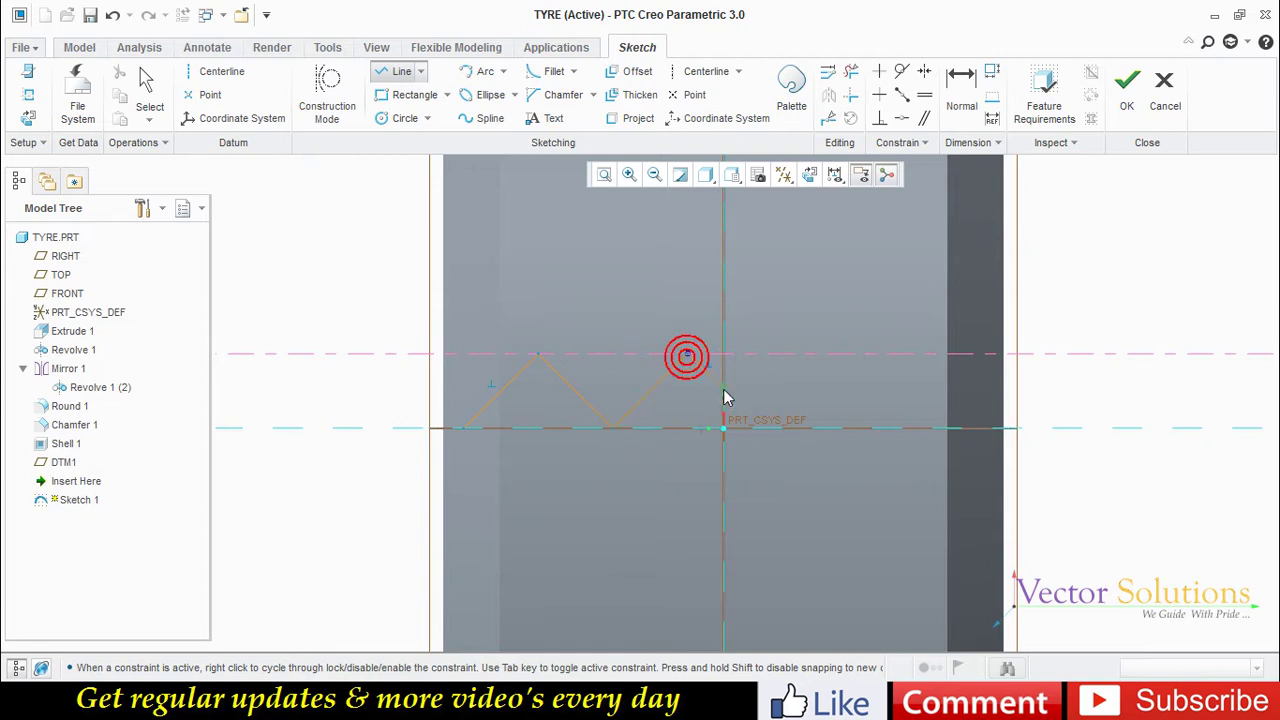
pyautogui.click(761, 428)
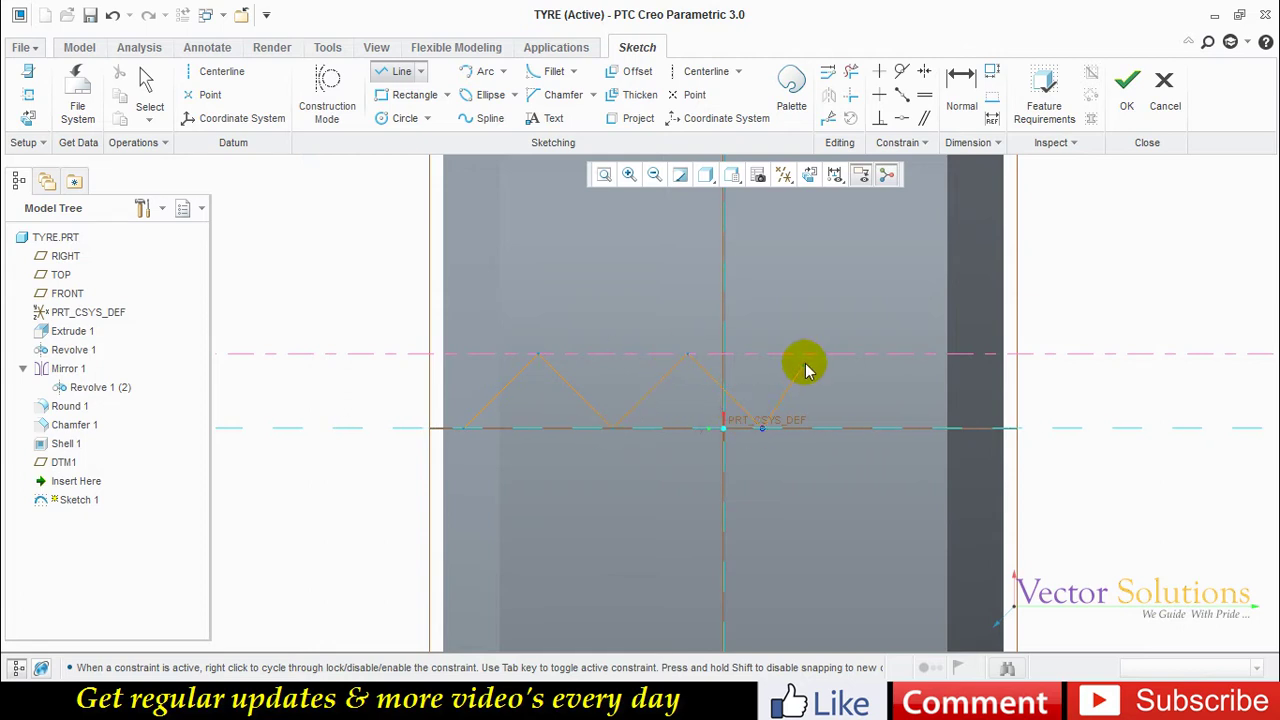
pyautogui.click(831, 358)
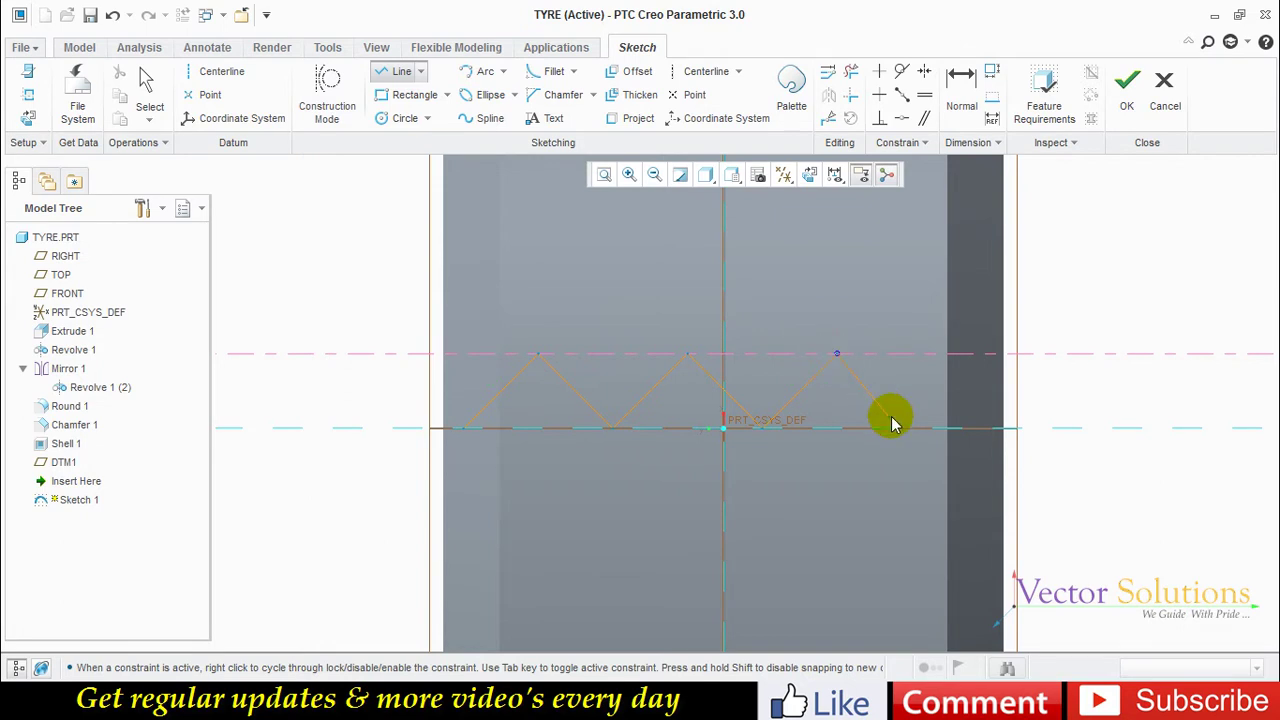
pyautogui.click(988, 353)
pyautogui.middleClick(1040, 298)
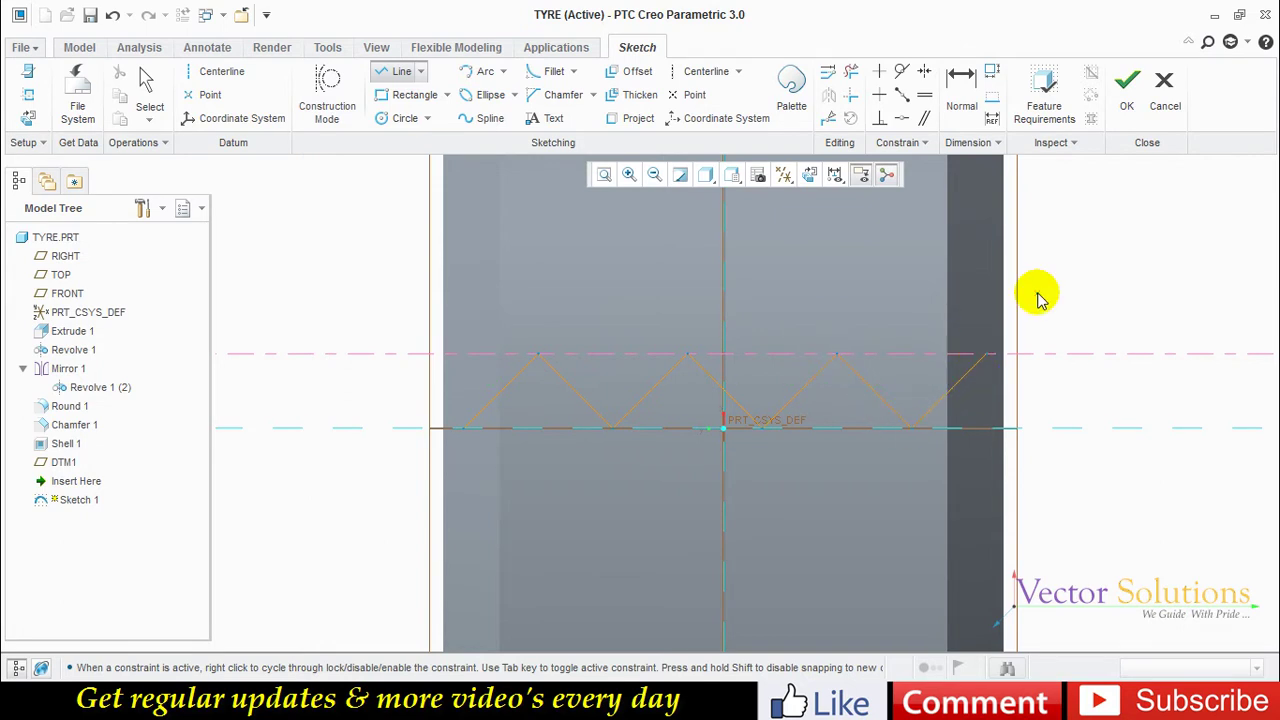
pyautogui.click(1127, 90)
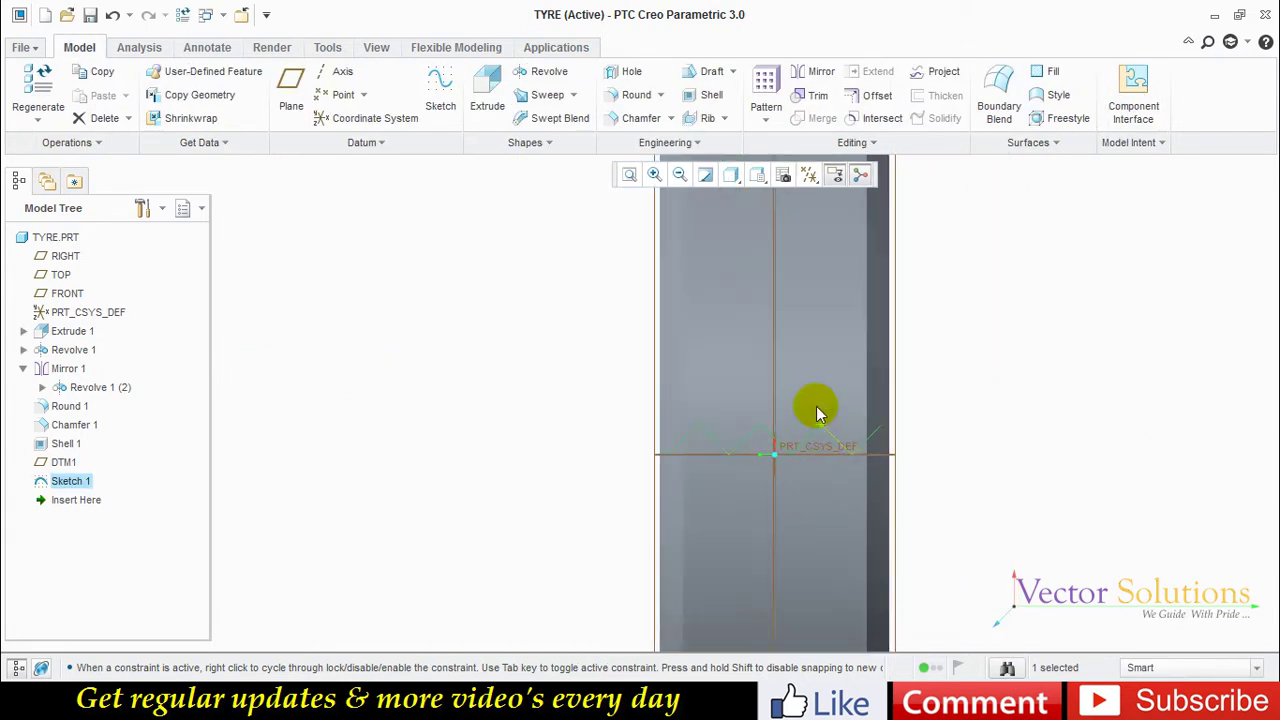
# Project the zigzag Sketch 1 onto the tyre's outer tread surface as curve Project 1.
pyautogui.moveTo(757, 334)
pyautogui.mouseDown(button='middle')
pyautogui.moveTo(826, 366)
pyautogui.moveTo(934, 371)
pyautogui.moveTo(971, 408)
pyautogui.moveTo(986, 466)
pyautogui.moveTo(950, 435)
pyautogui.moveTo(971, 437)
pyautogui.moveTo(980, 443)
pyautogui.moveTo(643, 391)
pyautogui.mouseUp(button='middle')
pyautogui.moveTo(866, 437)
pyautogui.mouseDown(button='middle')
pyautogui.moveTo(1043, 491)
pyautogui.moveTo(1060, 449)
pyautogui.mouseUp(button='middle')
pyautogui.click(1086, 420)
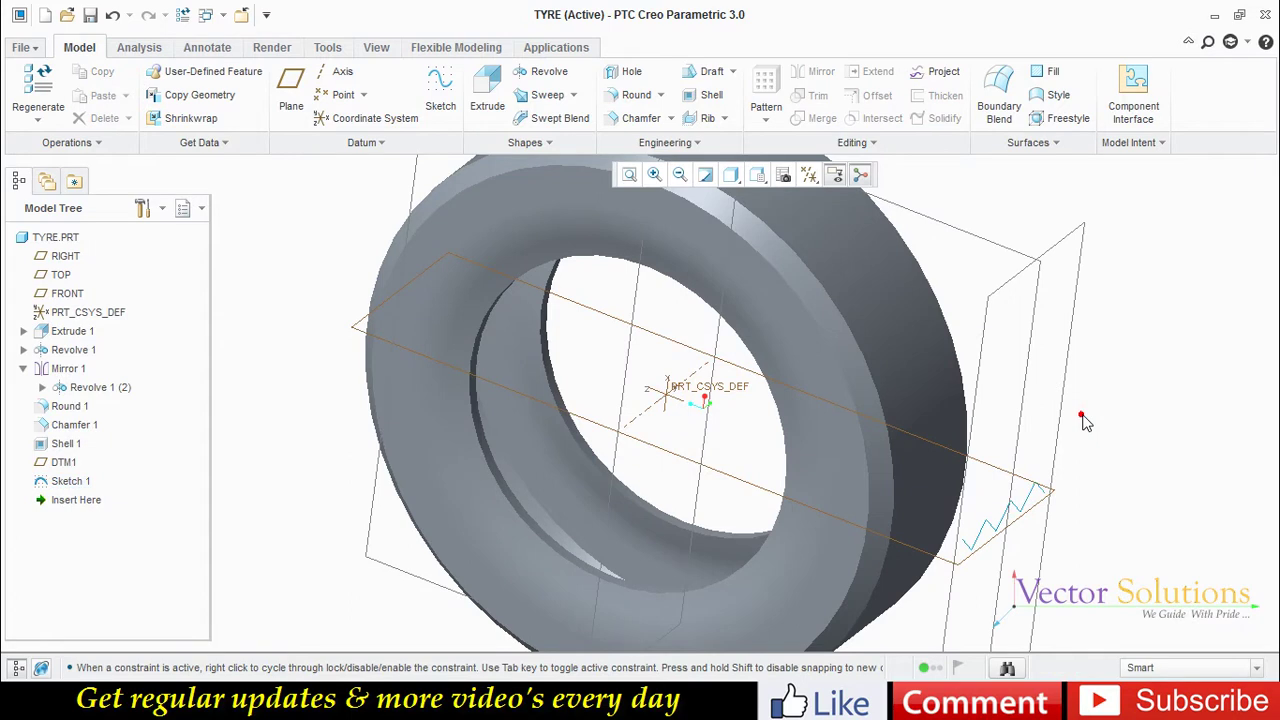
pyautogui.click(1035, 497)
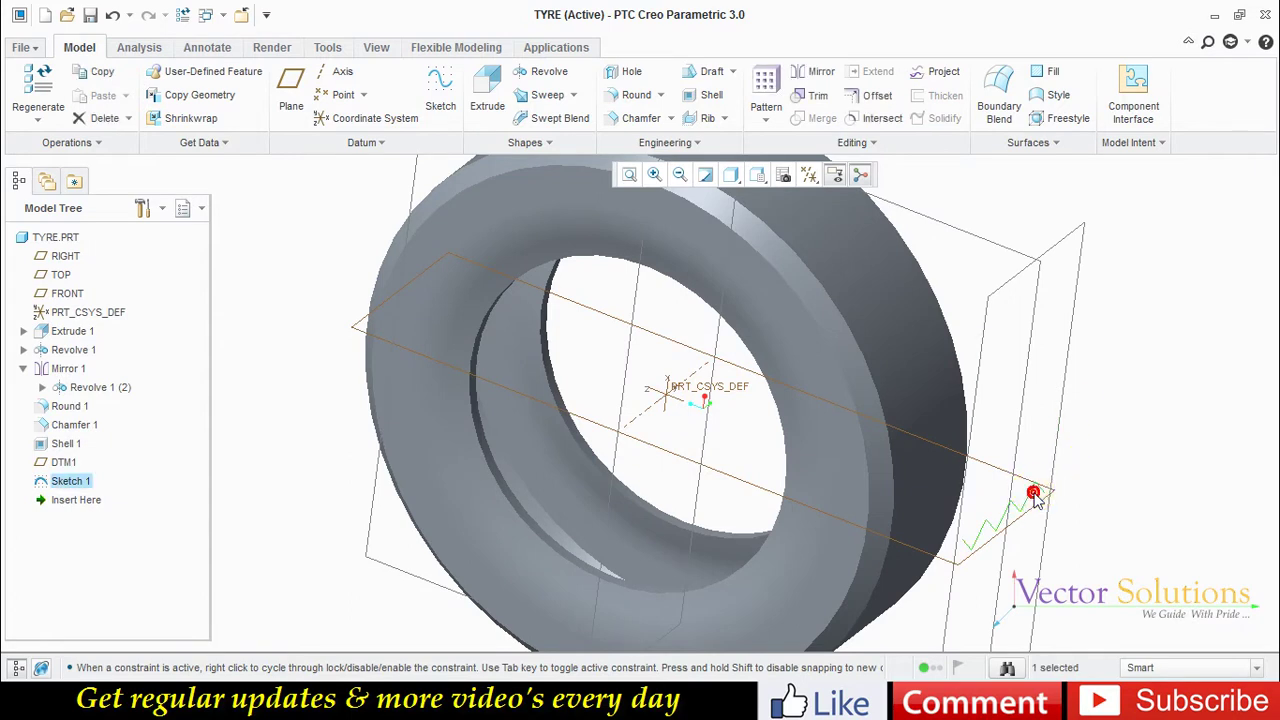
pyautogui.click(943, 76)
pyautogui.click(947, 436)
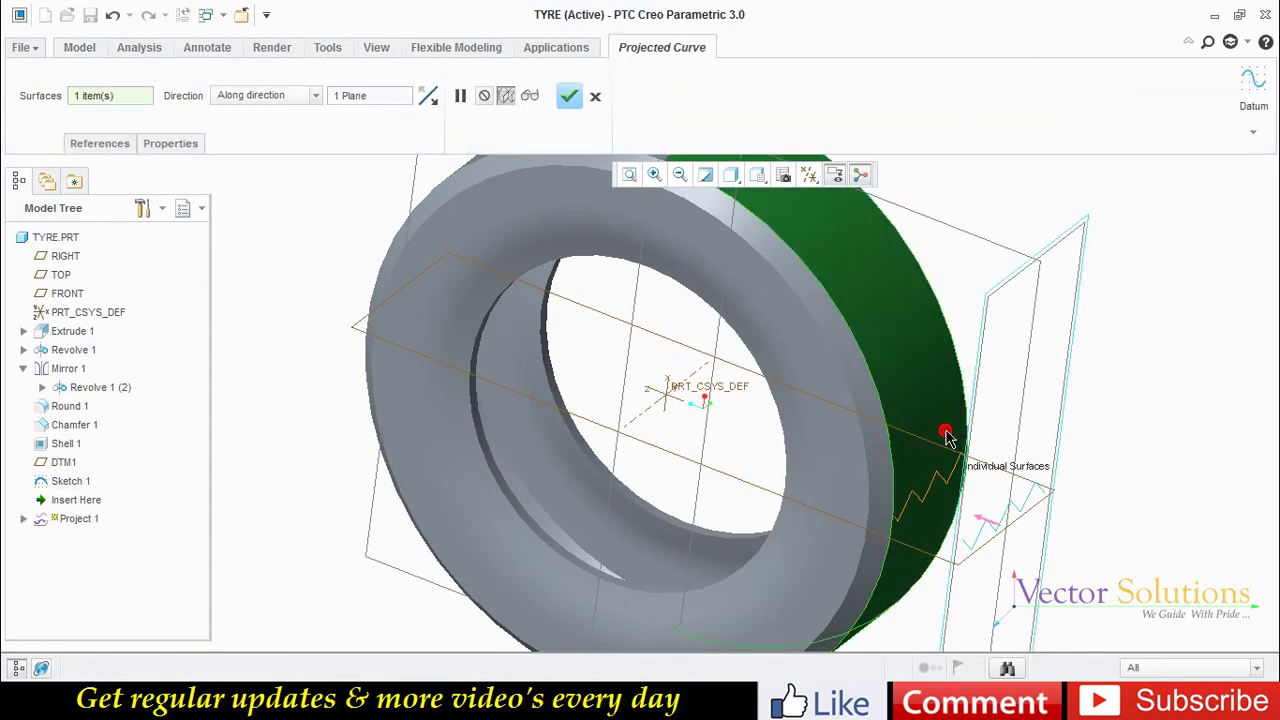
pyautogui.click(569, 96)
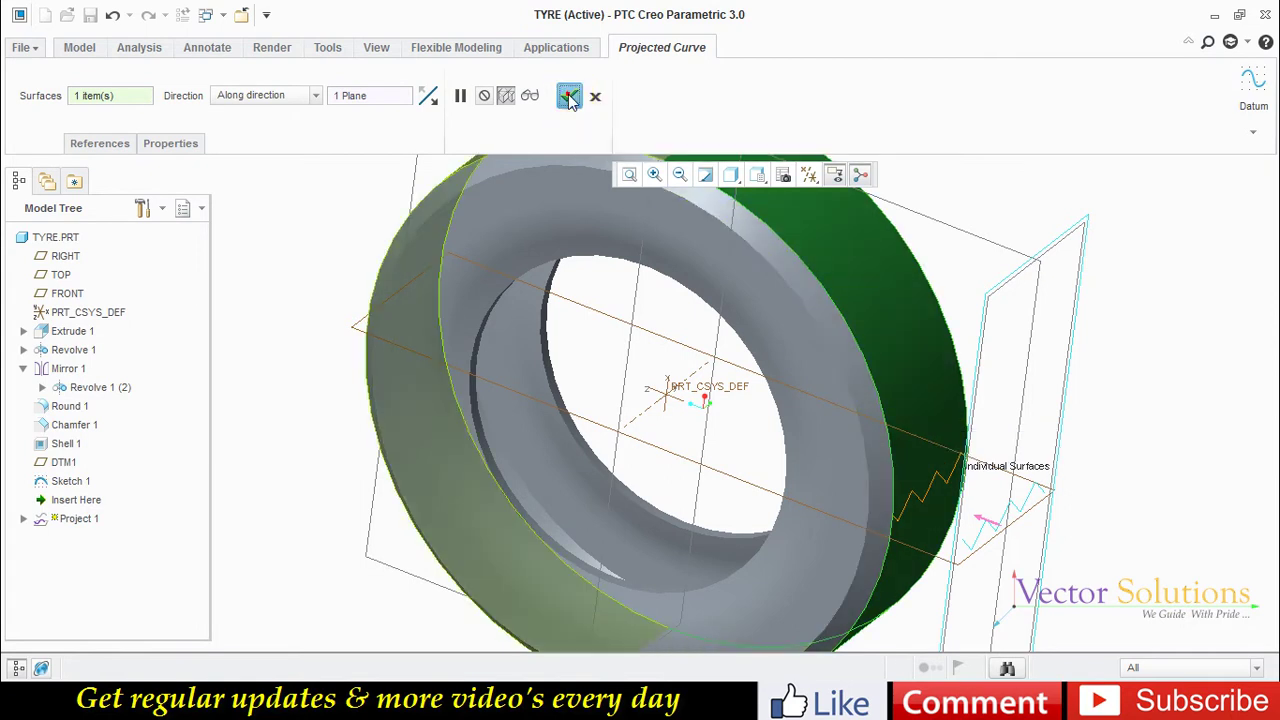
pyautogui.click(1145, 365)
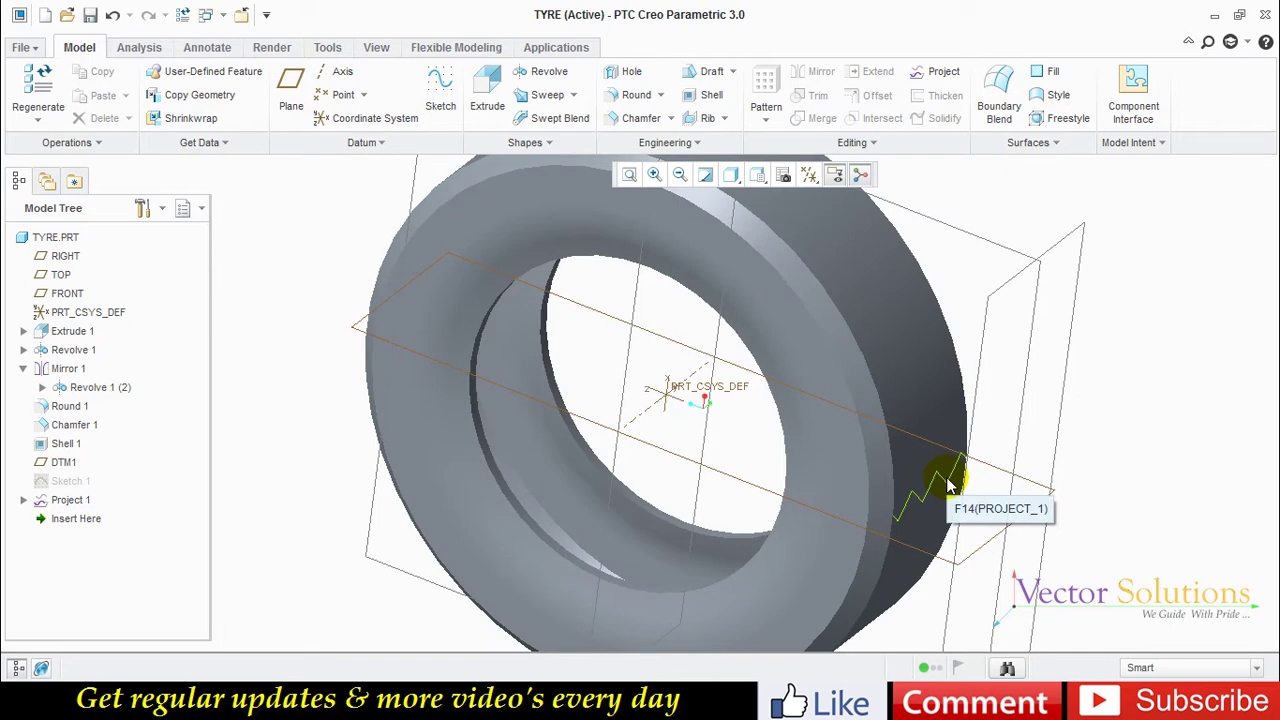
# Start a sweep along the projected zigzag curve and begin its cross-section sketch.
pyautogui.click(525, 100)
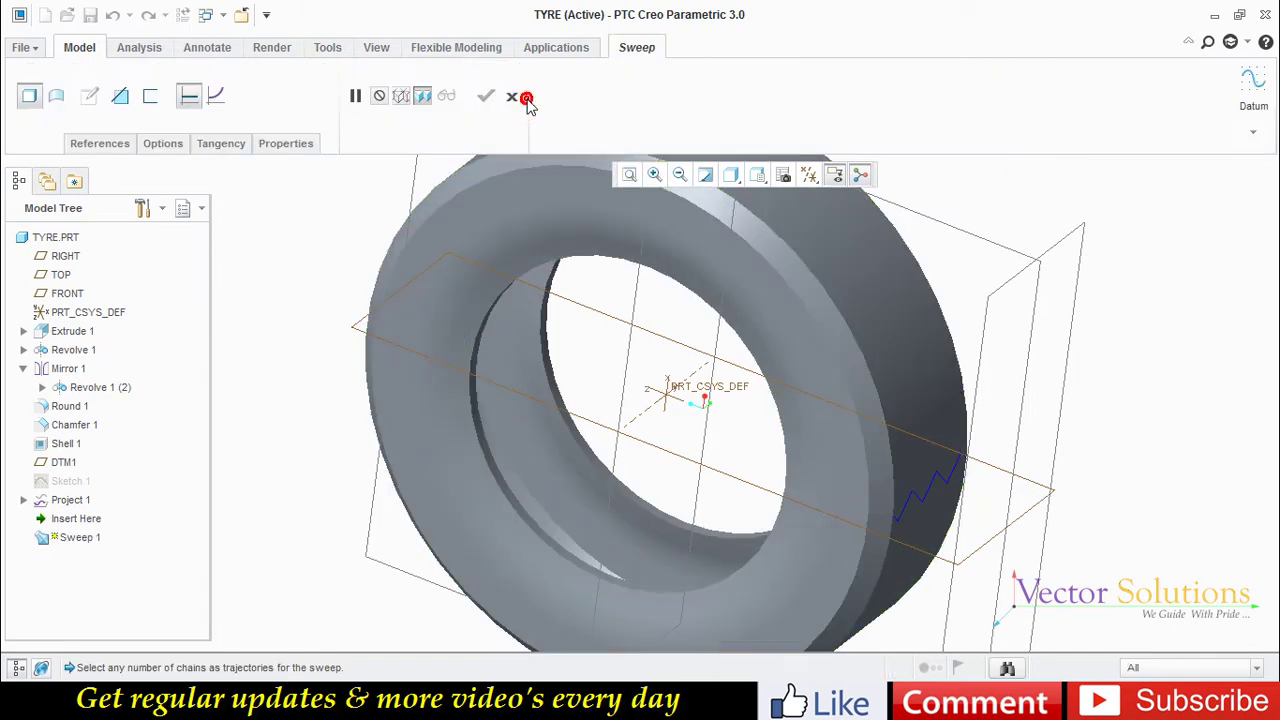
pyautogui.click(937, 484)
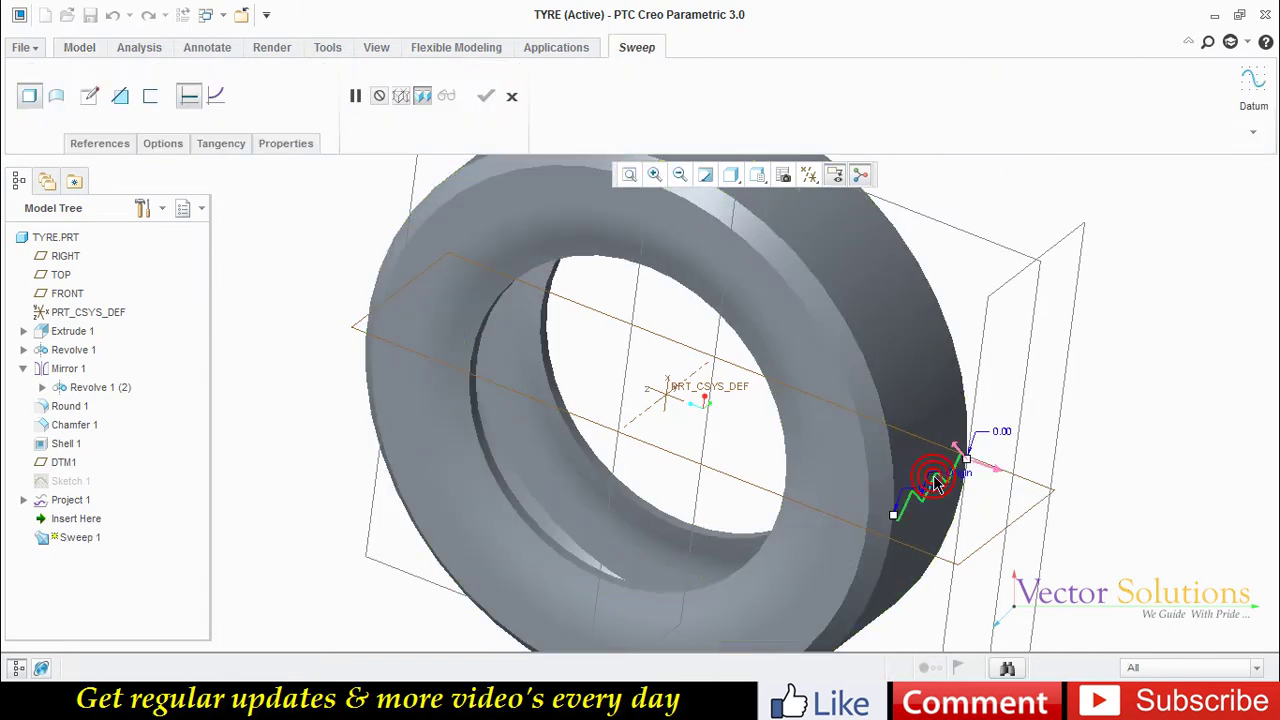
pyautogui.click(90, 100)
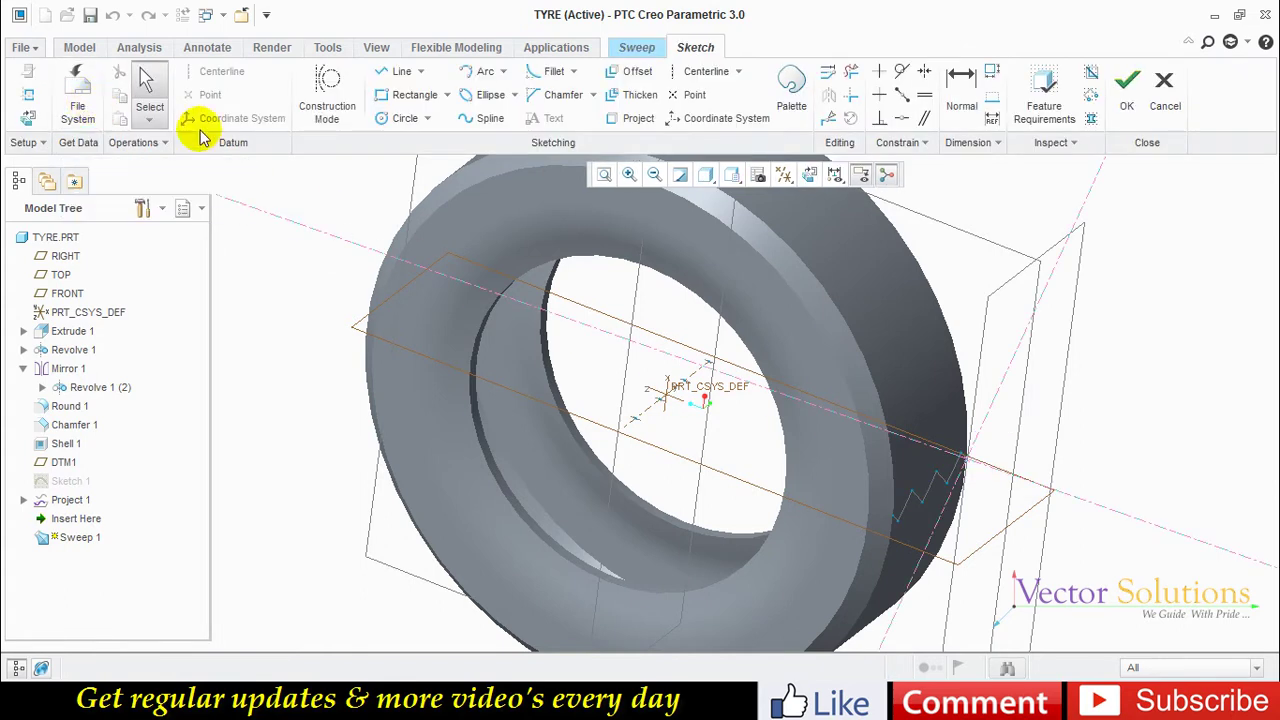
# Draw a small rectangle at the tyre's top edge as the sweep section.
pyautogui.click(806, 178)
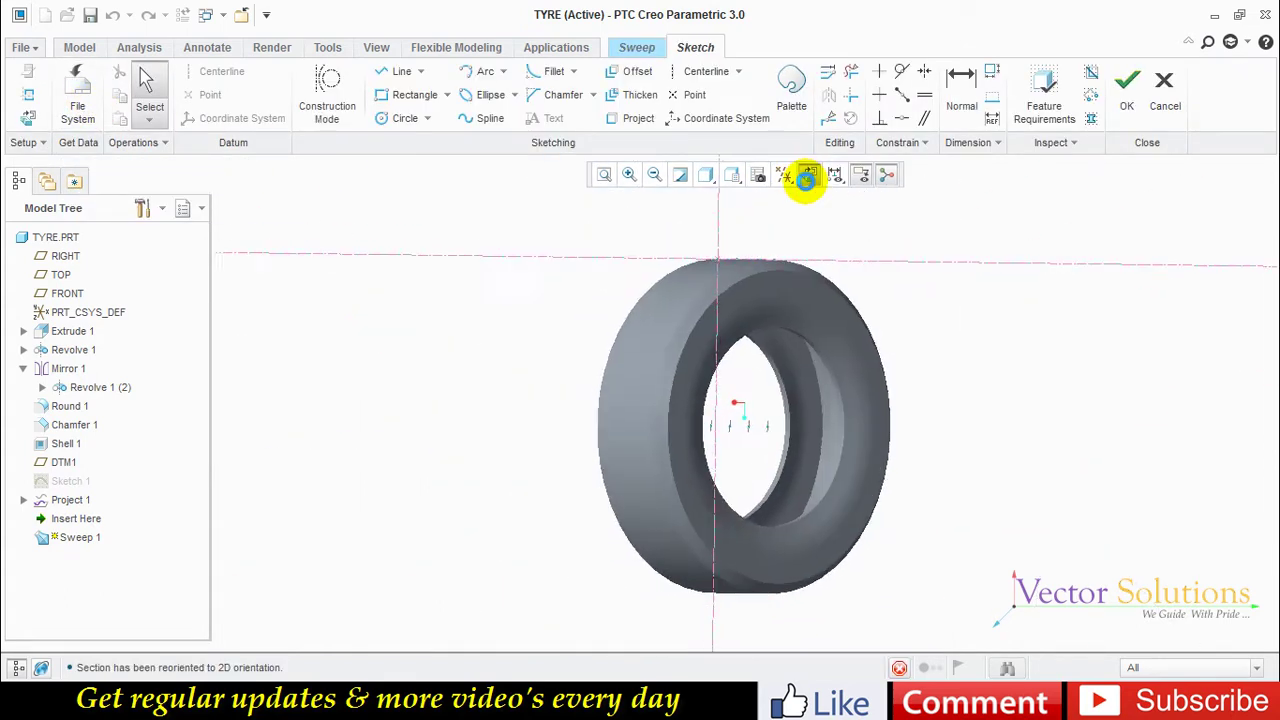
pyautogui.scroll(-2, 718, 245)
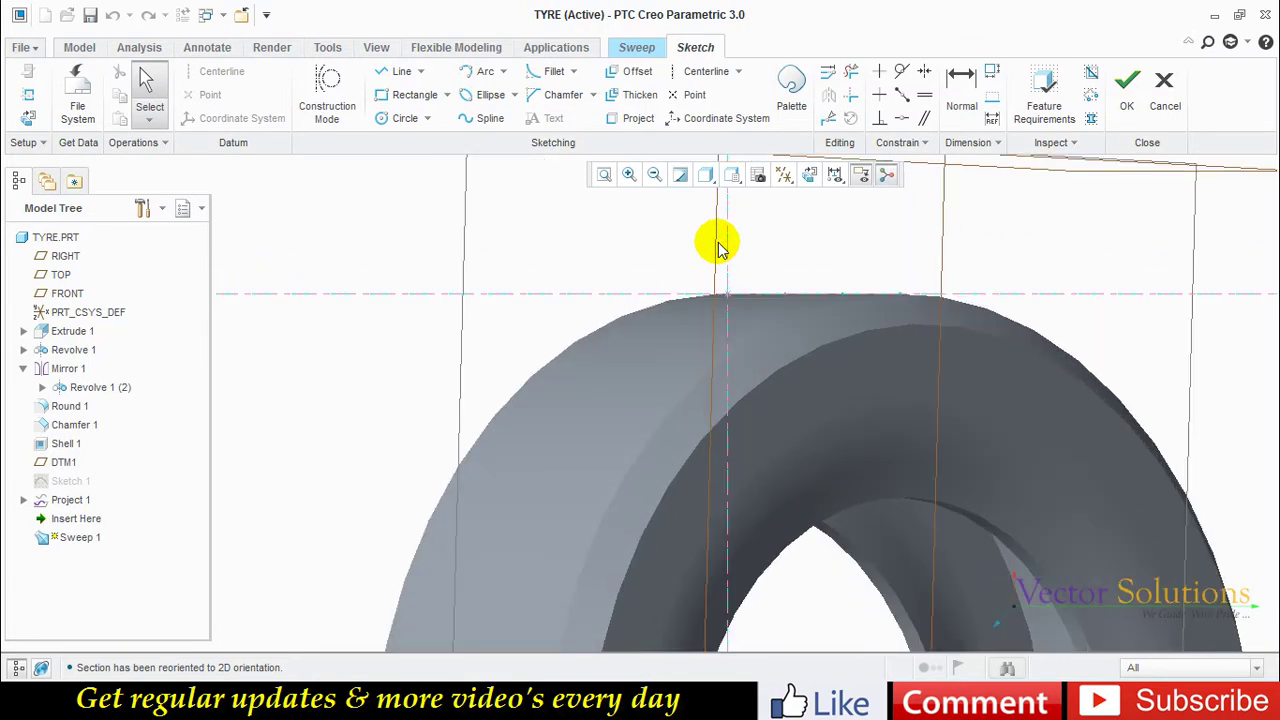
pyautogui.click(414, 97)
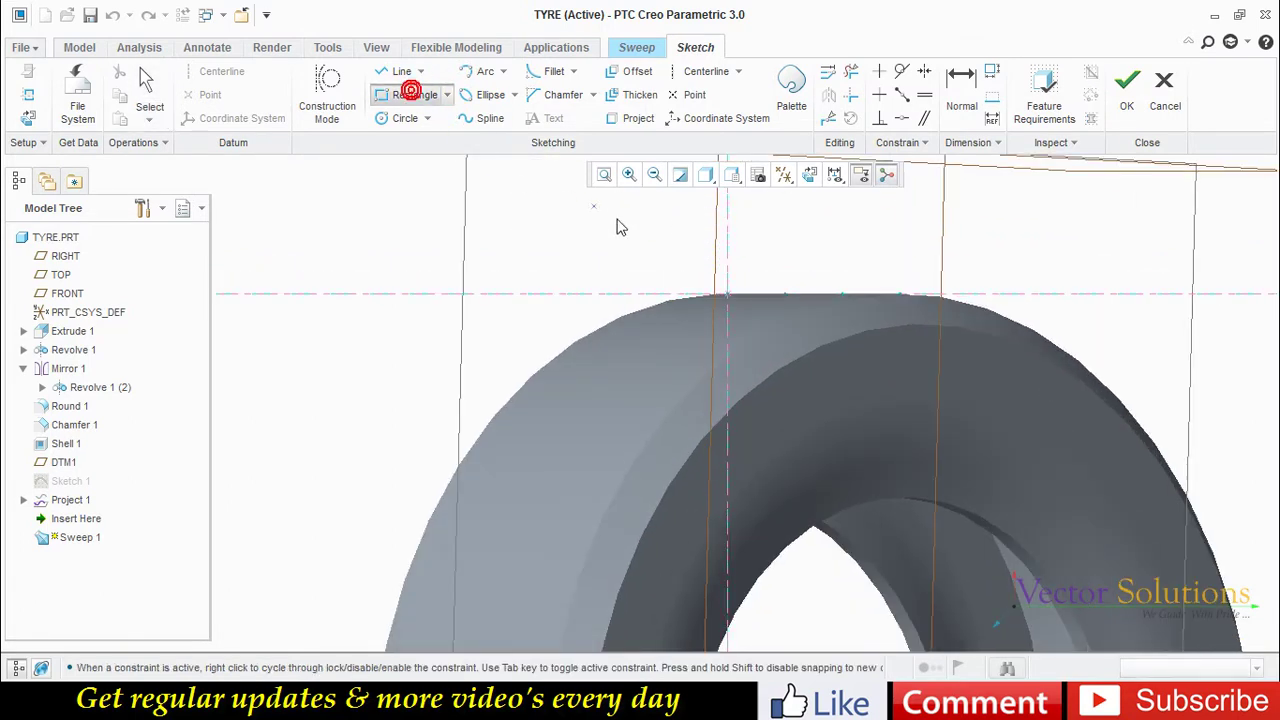
pyautogui.scroll(-1, 658, 247)
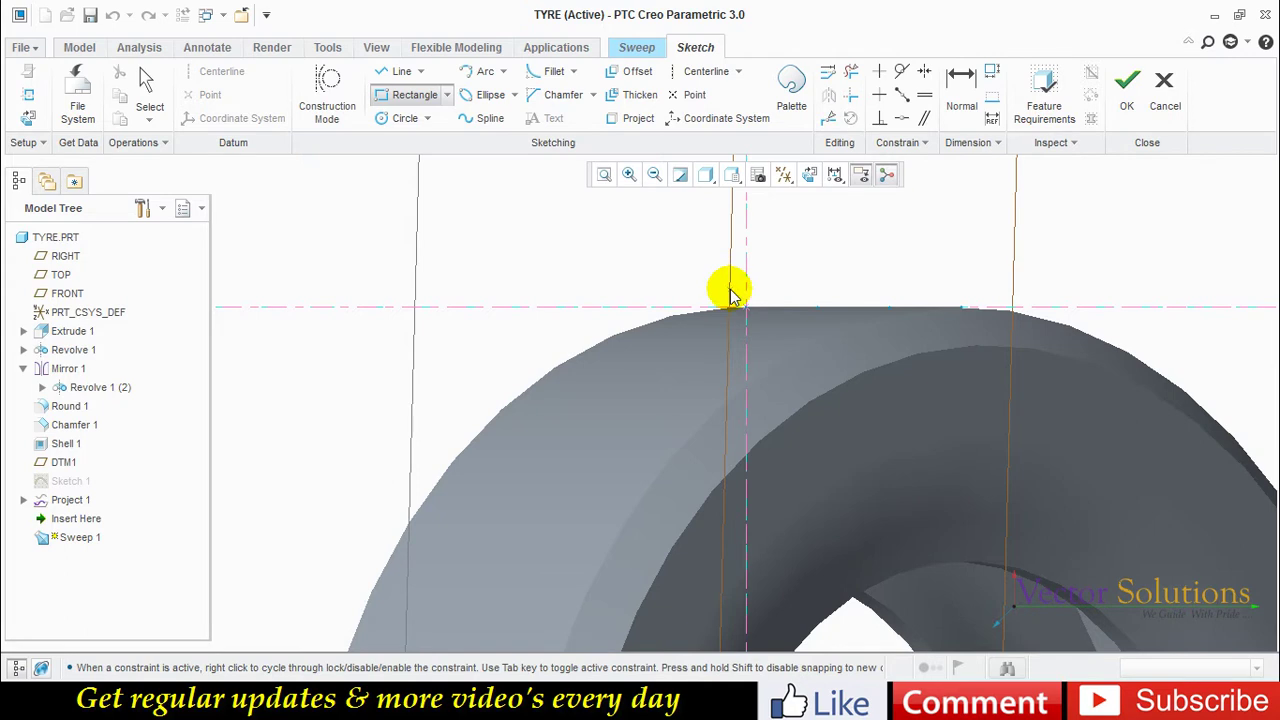
pyautogui.scroll(-1, 730, 292)
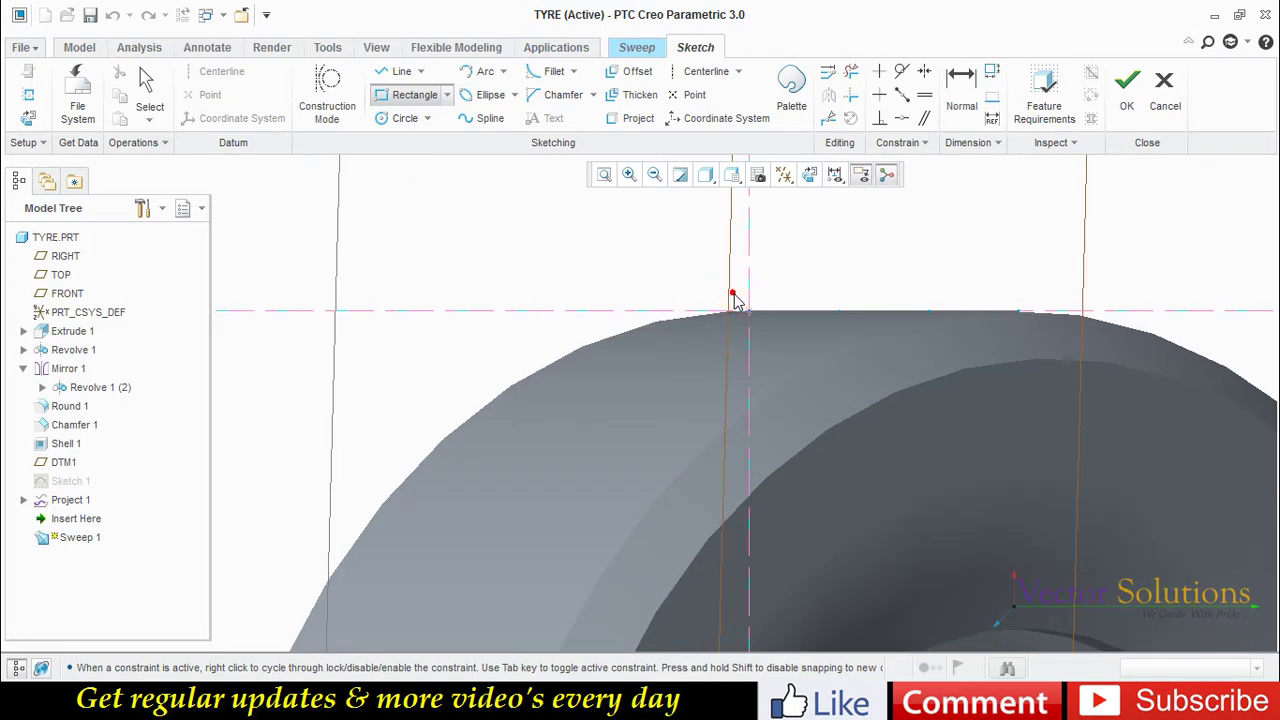
pyautogui.moveTo(733, 298); pyautogui.dragTo(765, 331)
pyautogui.click(778, 291)
pyautogui.middleClick(771, 271)
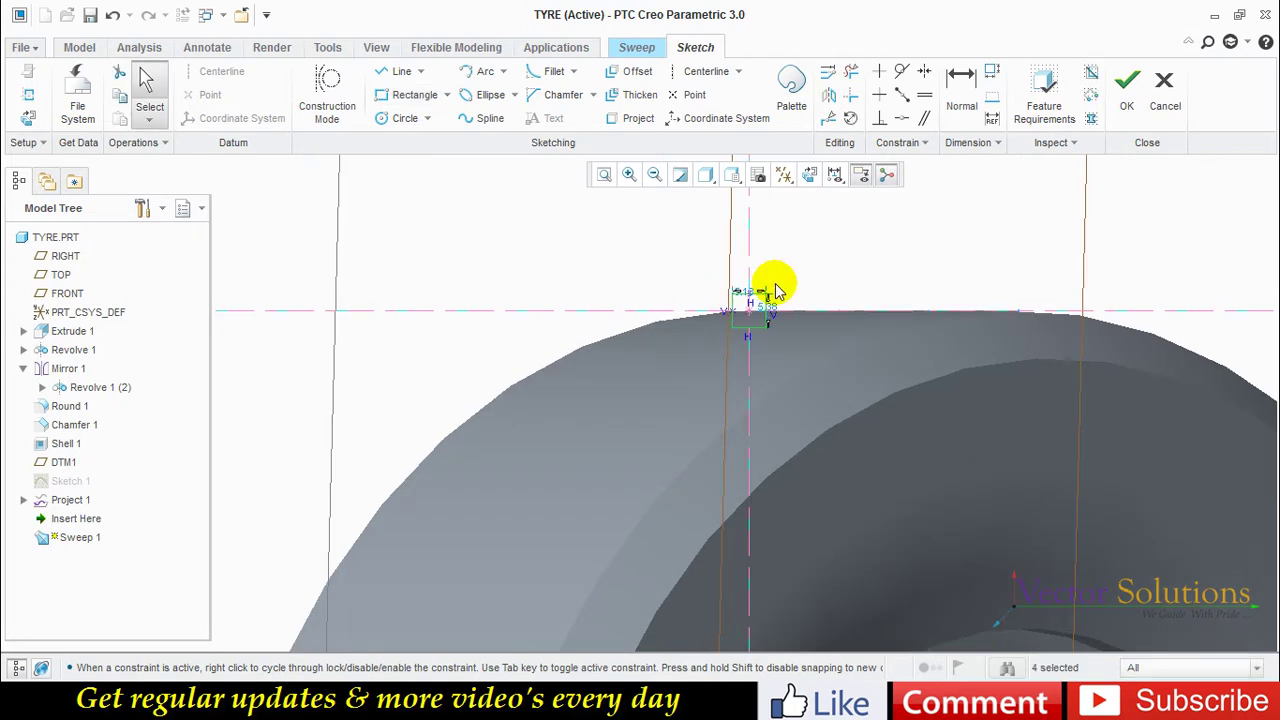
pyautogui.scroll(-1, 754, 286)
# Size the rectangle to 2.75 wide by 3.75 high and finish the section sketch.
pyautogui.doubleClick(725, 297)
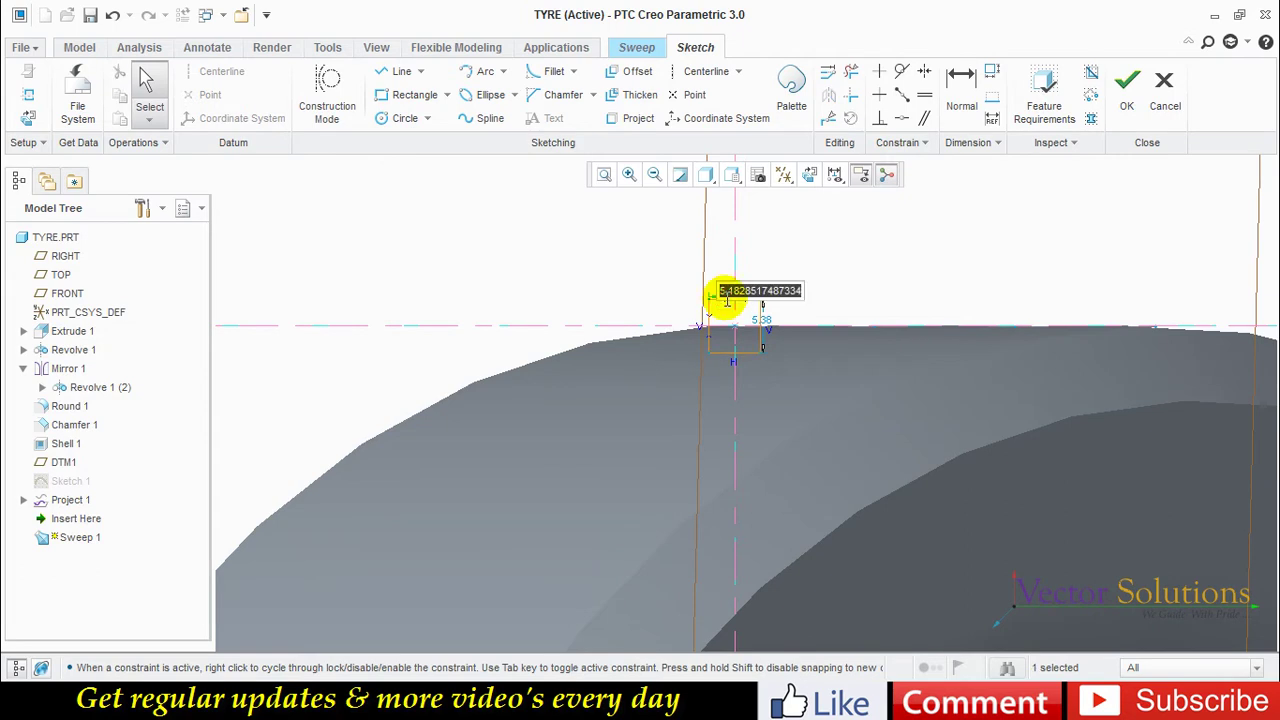
pyautogui.press('Return')
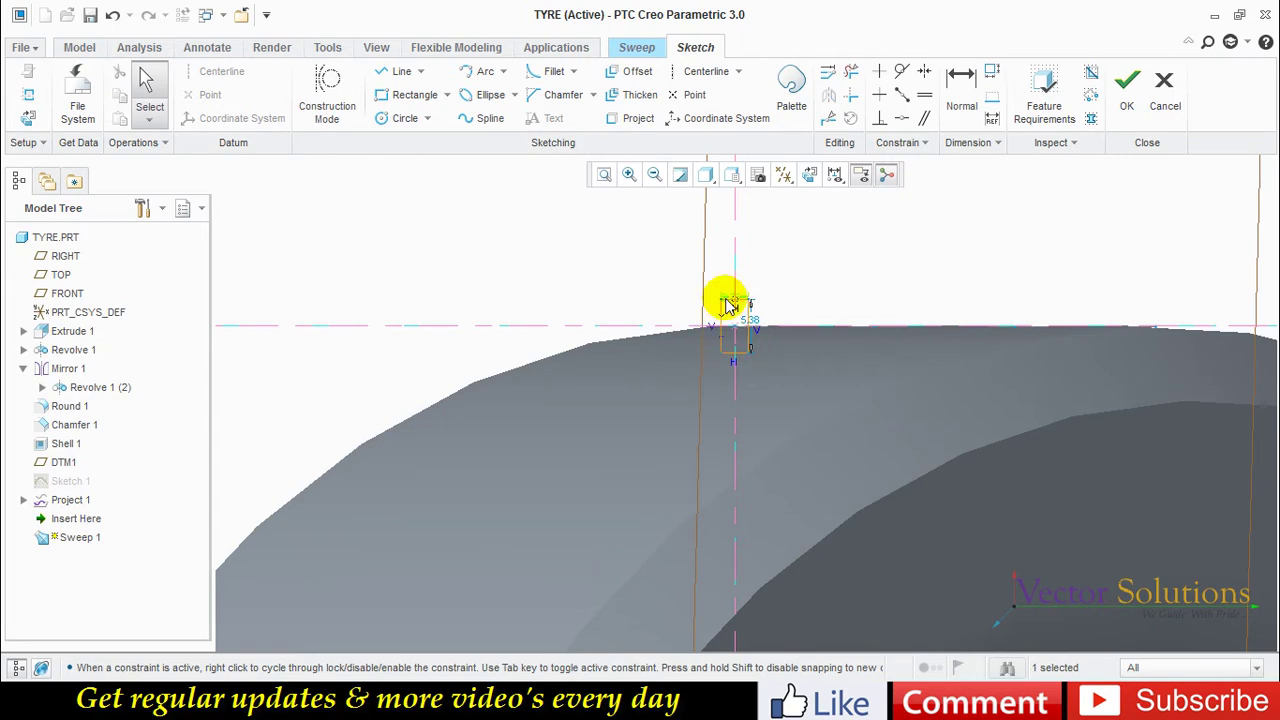
pyautogui.doubleClick(757, 324)
pyautogui.write('3.75')
pyautogui.click(758, 324)
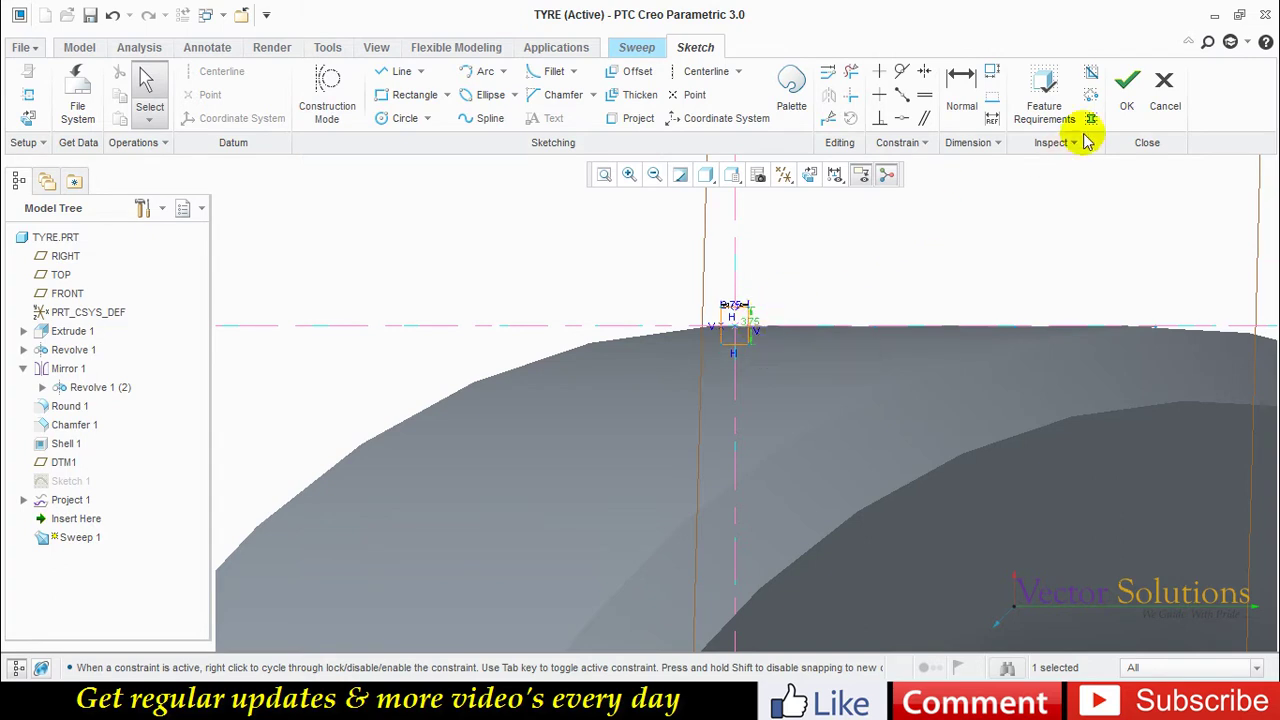
pyautogui.click(1128, 108)
pyautogui.moveTo(931, 209)
pyautogui.mouseDown(button='middle')
pyautogui.moveTo(637, 286)
pyautogui.moveTo(803, 237)
pyautogui.moveTo(793, 263)
pyautogui.moveTo(529, 271)
pyautogui.moveTo(555, 280)
pyautogui.mouseUp(button='middle')
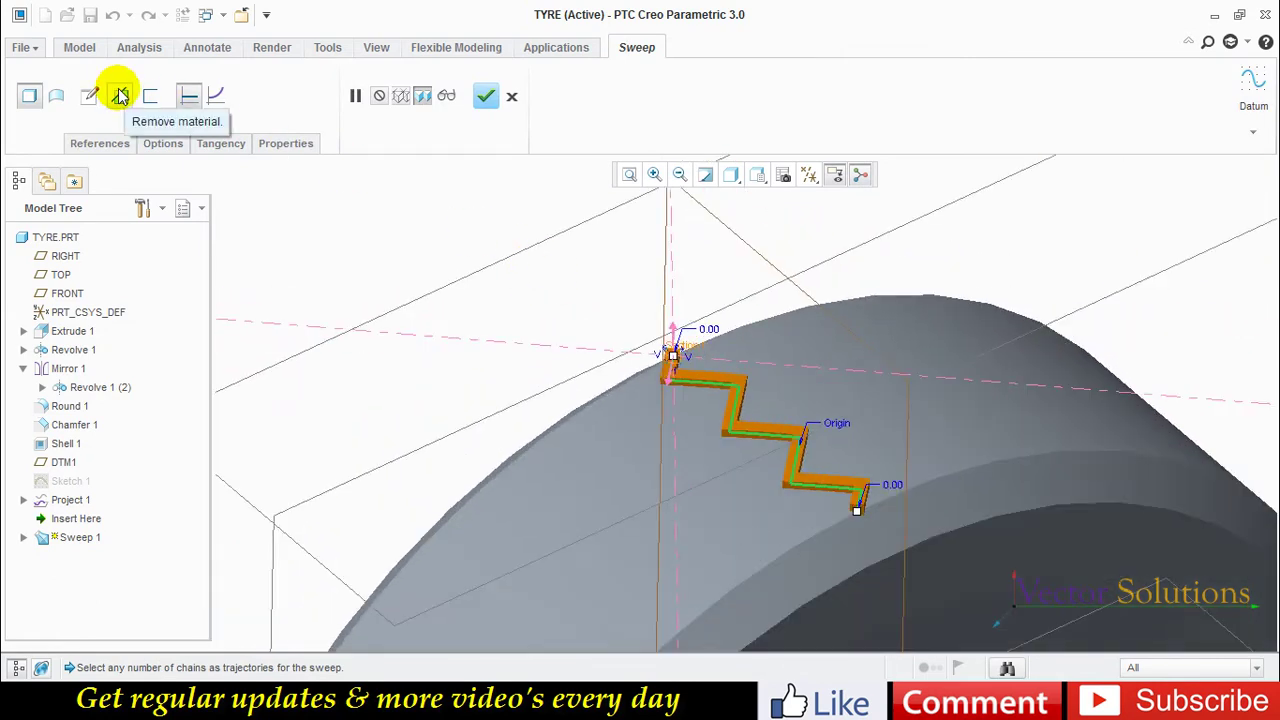
# Finish the sweep as a material-removing cut, creating the zigzag groove.
pyautogui.click(120, 95)
pyautogui.click(485, 96)
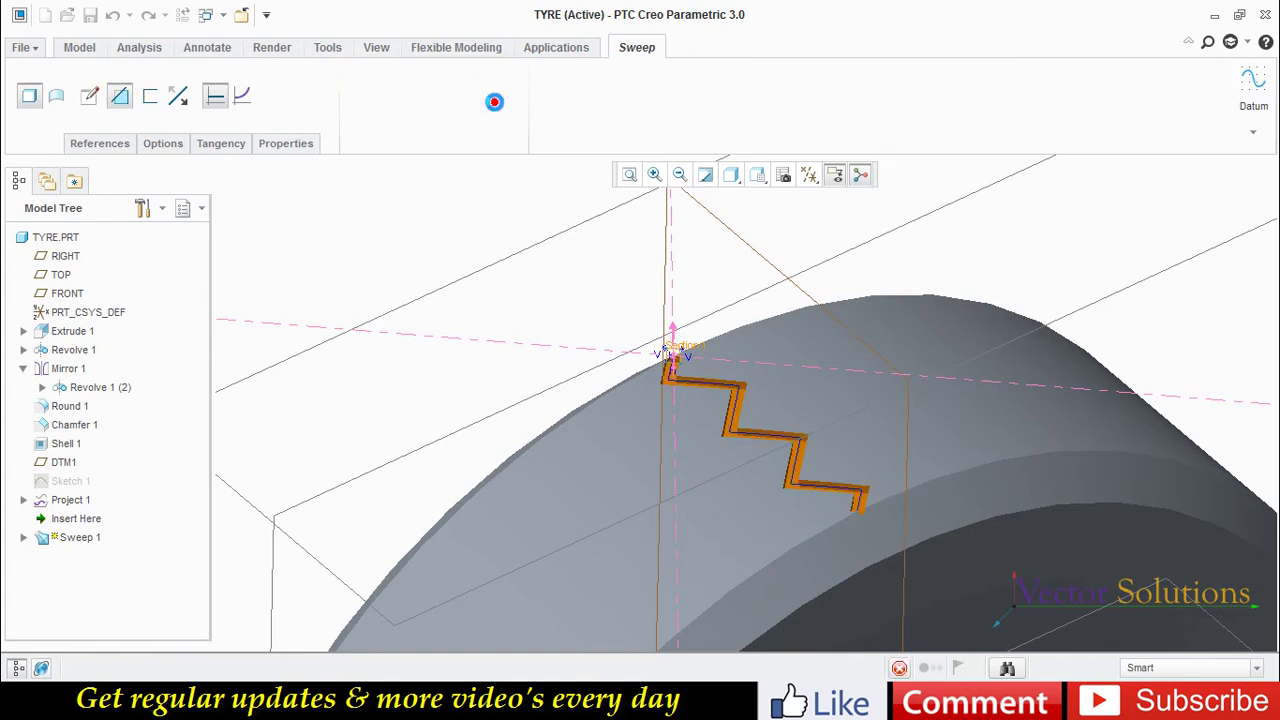
pyautogui.click(586, 286)
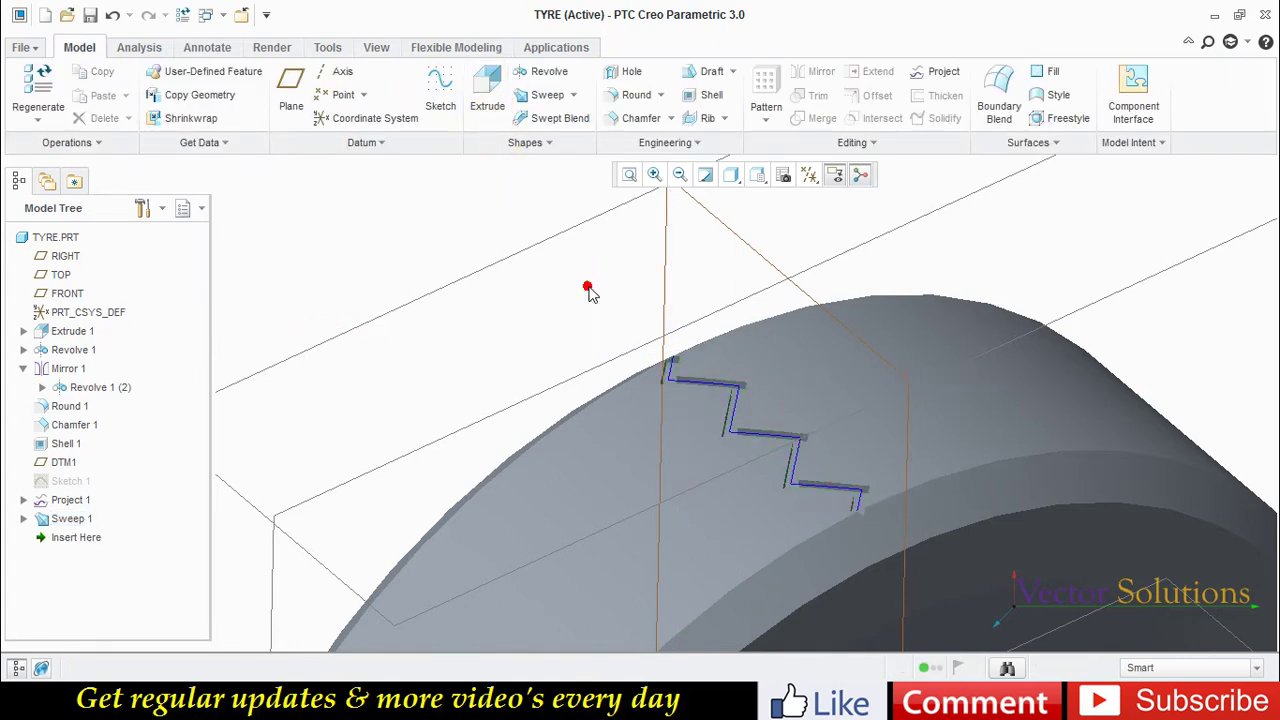
# Hide the projected zigzag curve Project 1.
pyautogui.click(673, 368)
pyautogui.rightClick(673, 368)
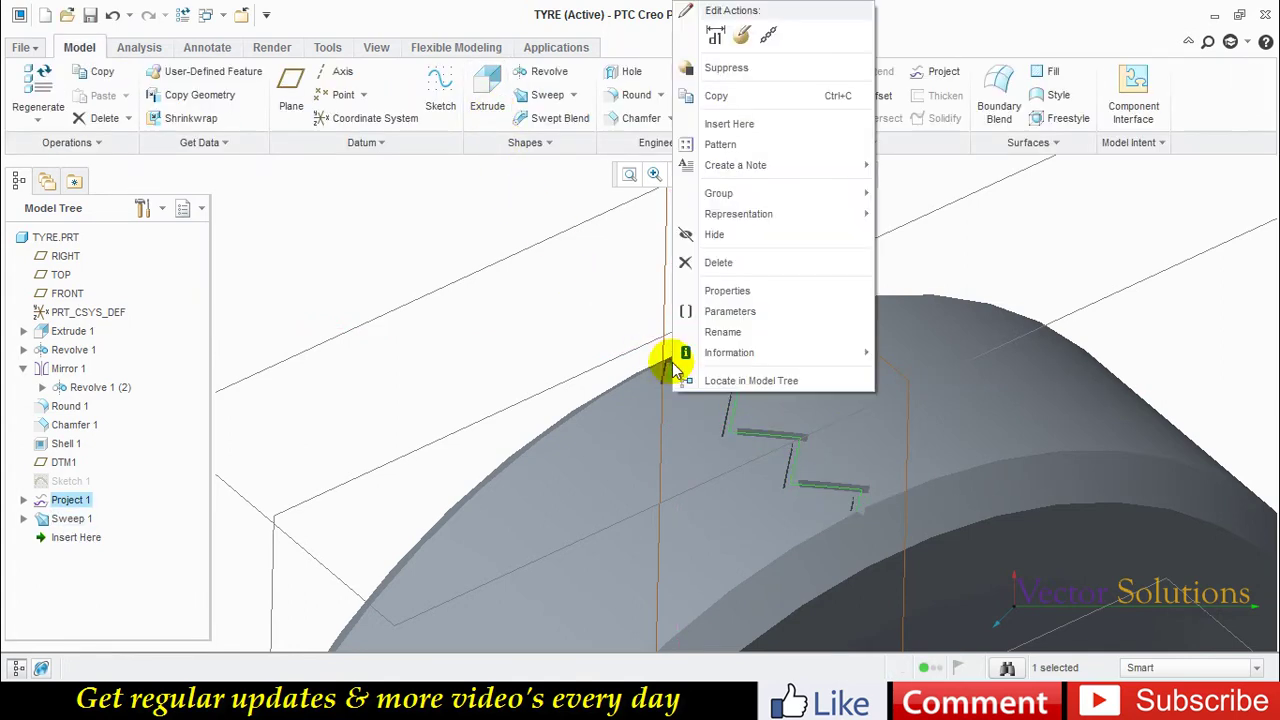
pyautogui.click(686, 259)
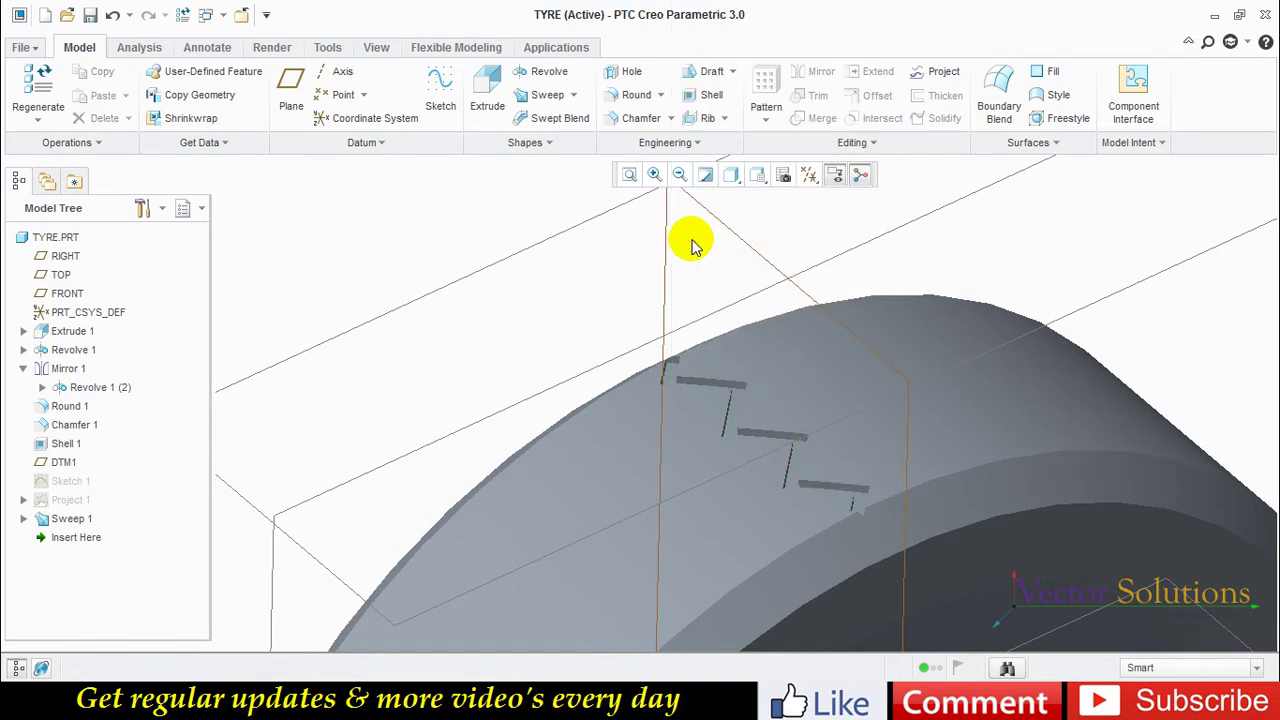
pyautogui.click(672, 364)
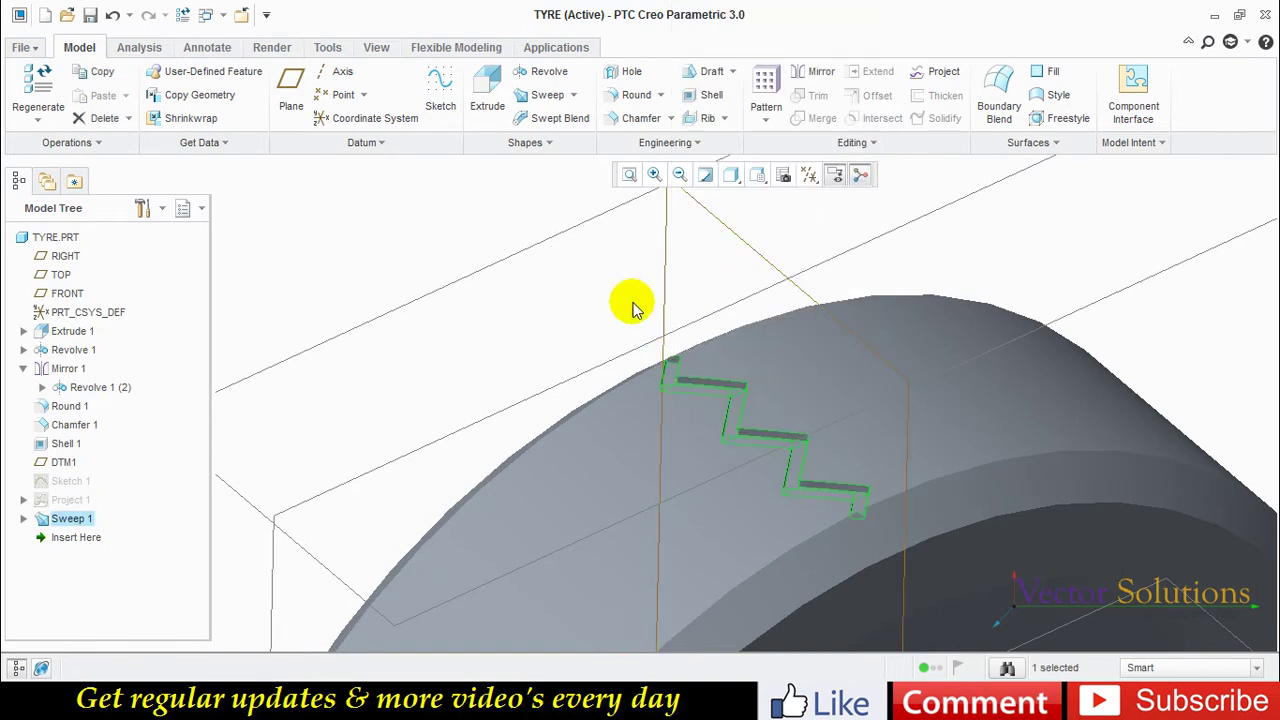
pyautogui.scroll(-3, 576, 290)
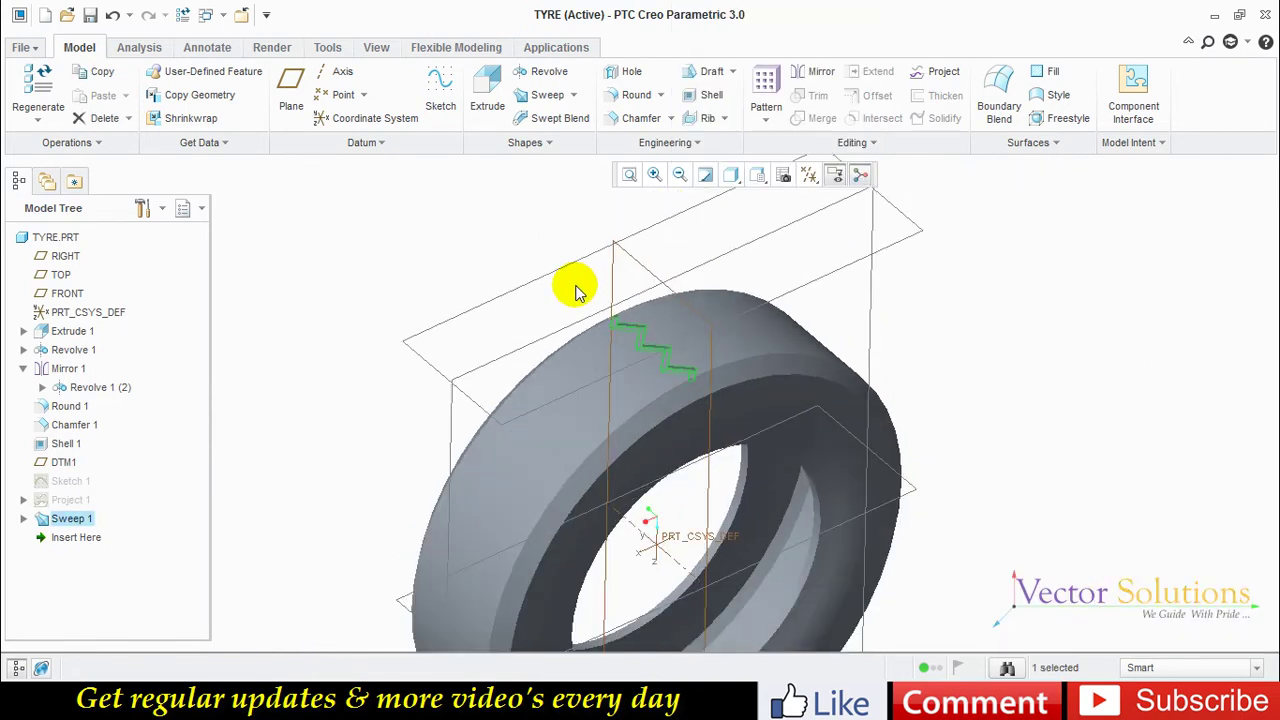
# Pattern the groove cut around the tyre's central axis: 108 copies at 3.33° spacing.
pyautogui.click(768, 85)
pyautogui.click(87, 95)
pyautogui.click(55, 143)
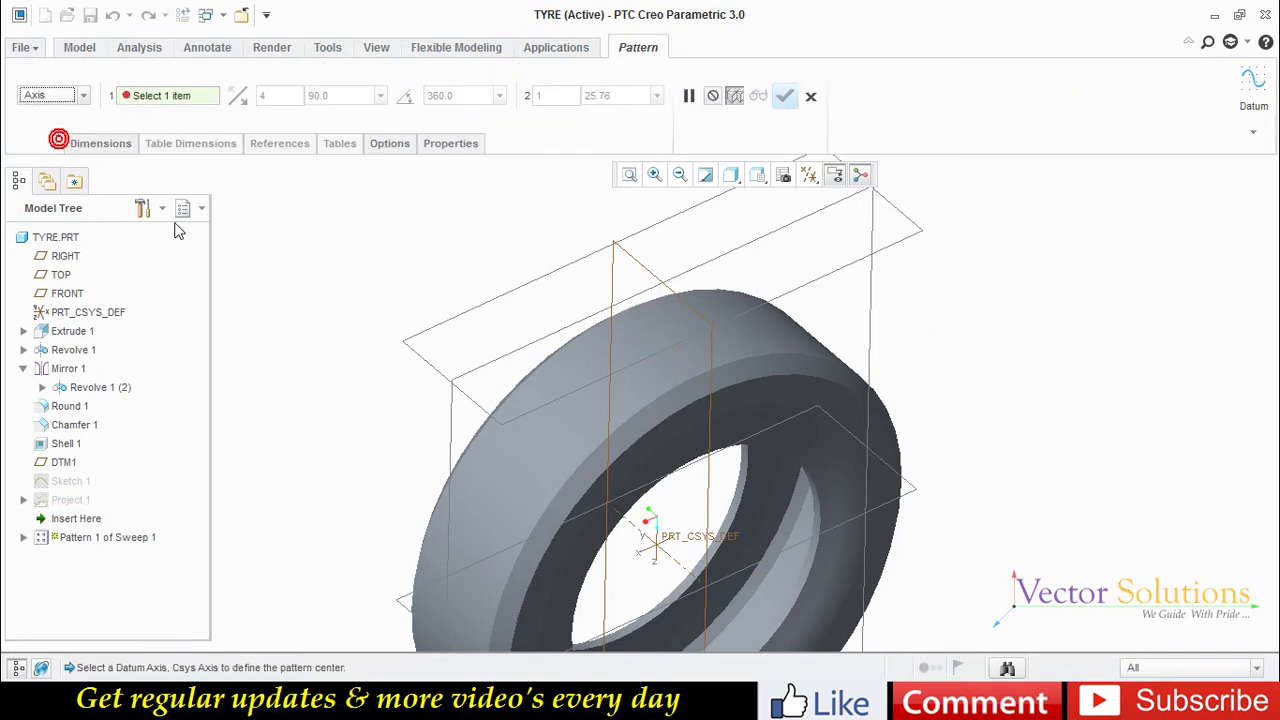
pyautogui.click(668, 555)
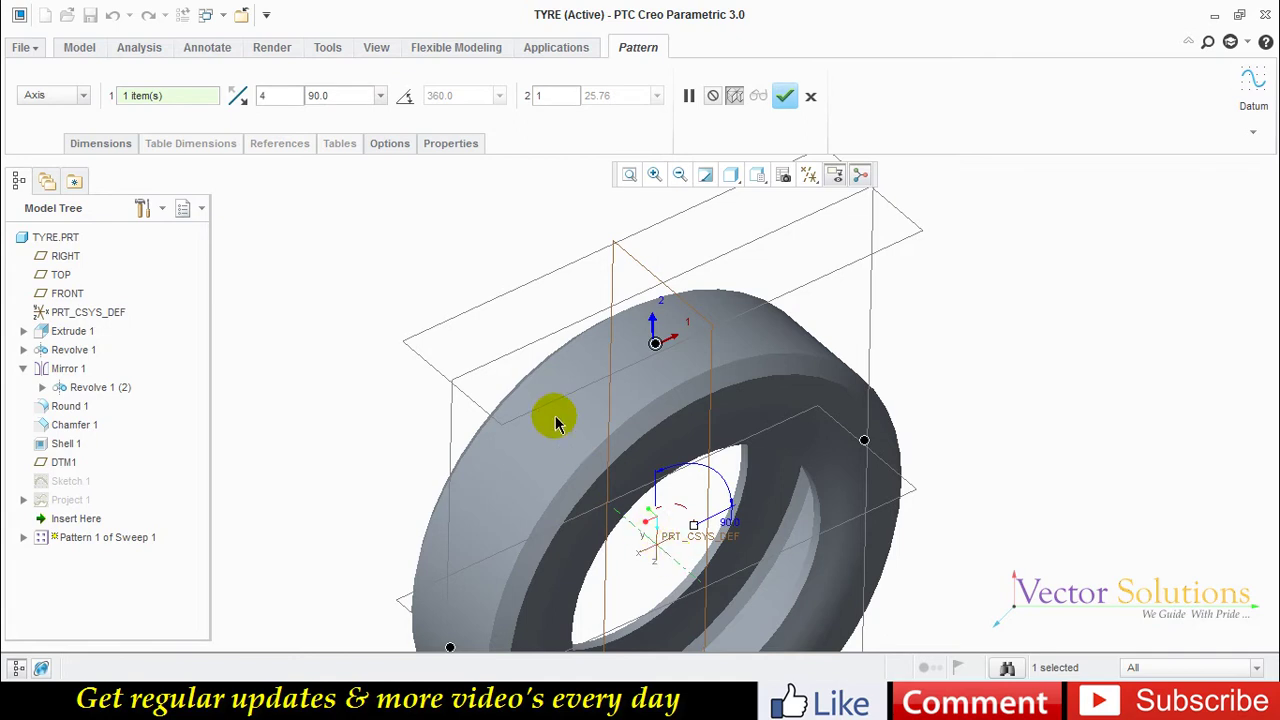
pyautogui.write('108')
pyautogui.click(336, 94)
pyautogui.write('3.33')
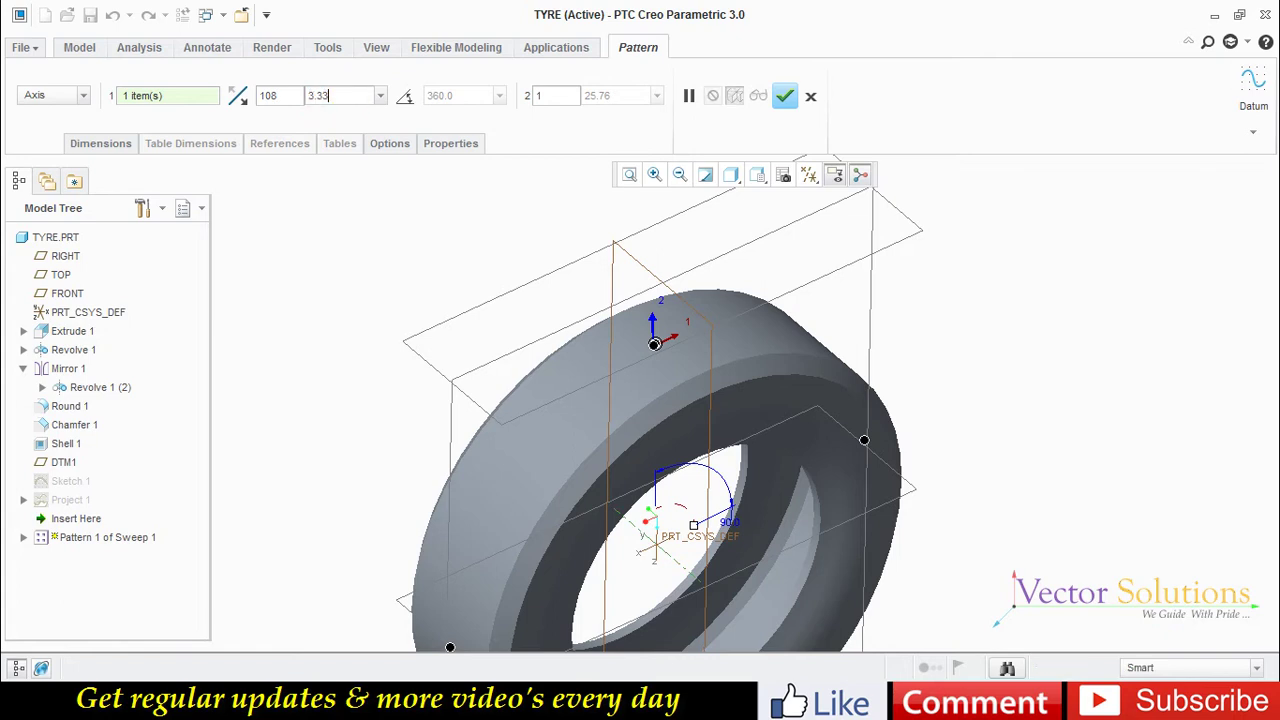
pyautogui.click(784, 95)
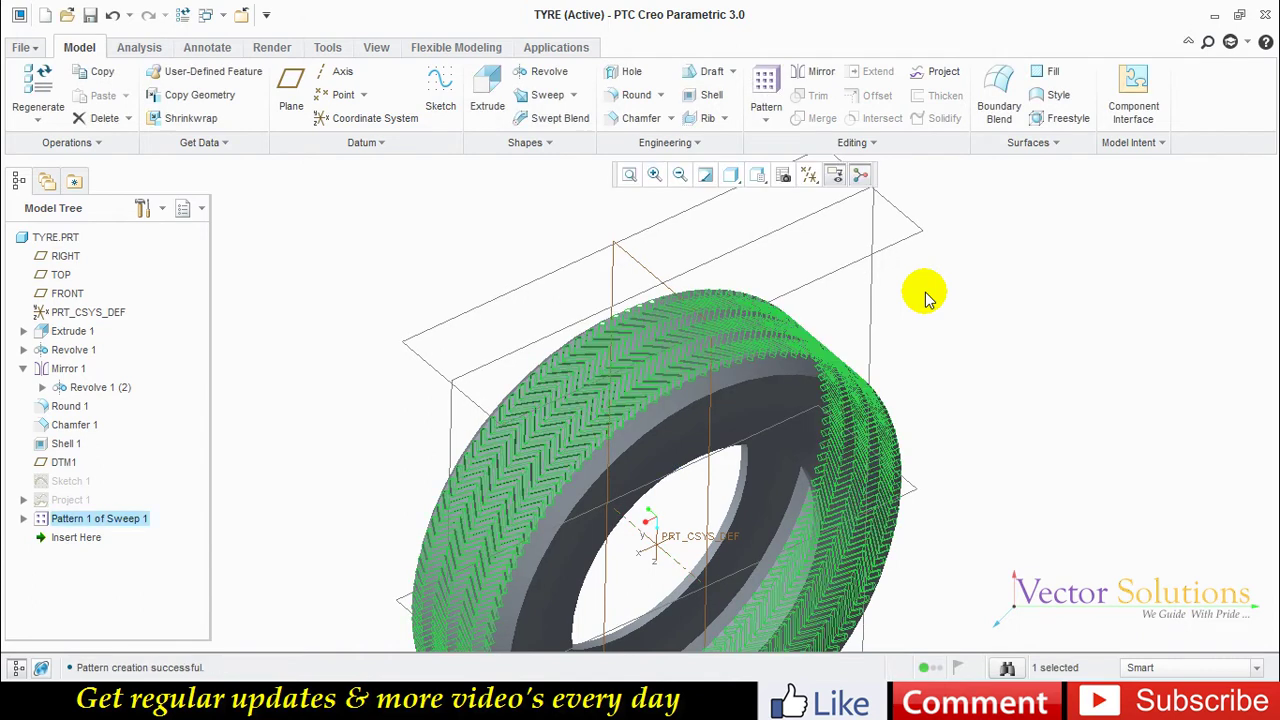
pyautogui.click(923, 292)
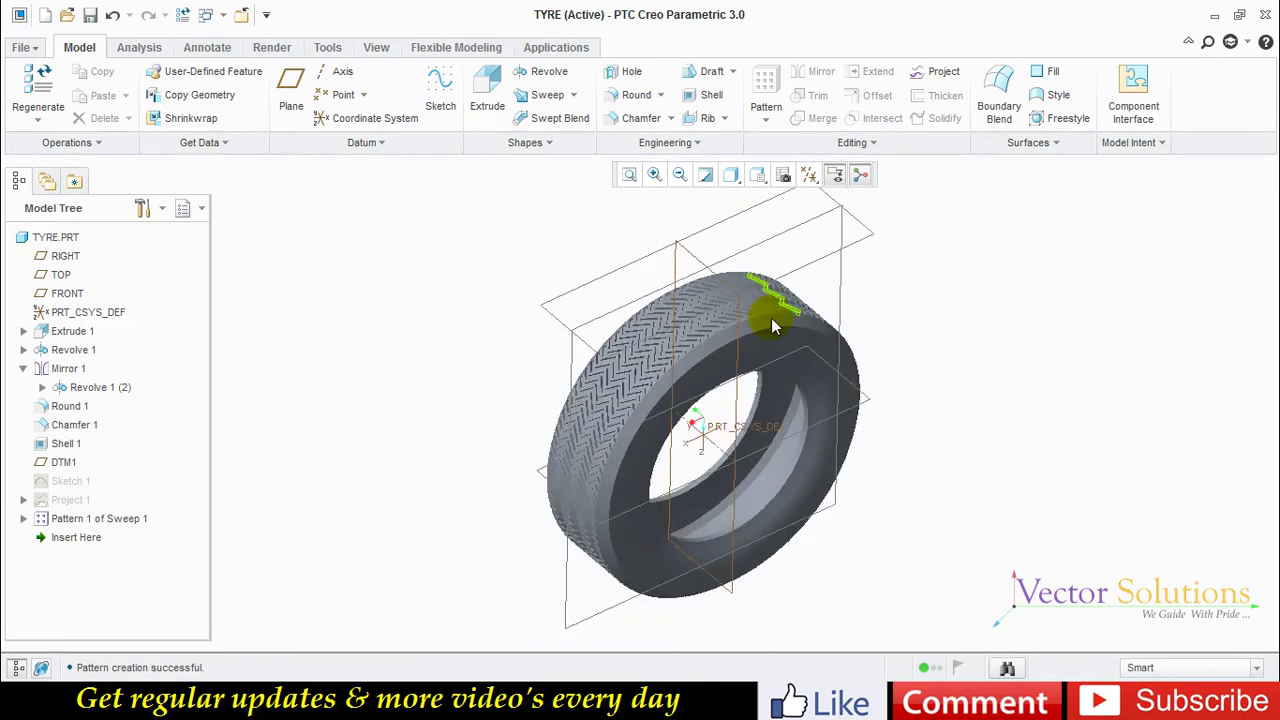
# Orbit the model to inspect the finished tread, then bring up the View tools.
pyautogui.moveTo(742, 432)
pyautogui.mouseDown(button='middle')
pyautogui.moveTo(948, 329)
pyautogui.moveTo(834, 349)
pyautogui.moveTo(563, 337)
pyautogui.moveTo(720, 363)
pyautogui.moveTo(735, 378)
pyautogui.mouseUp(button='middle')
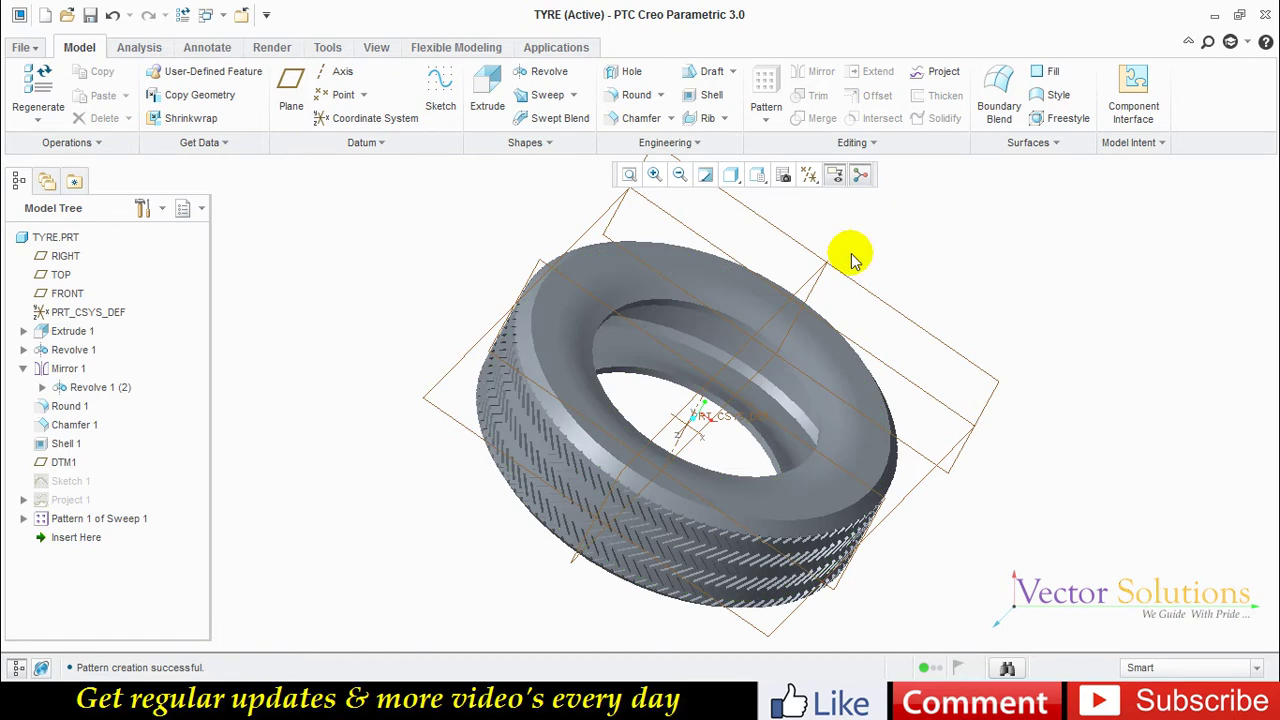
pyautogui.click(384, 48)
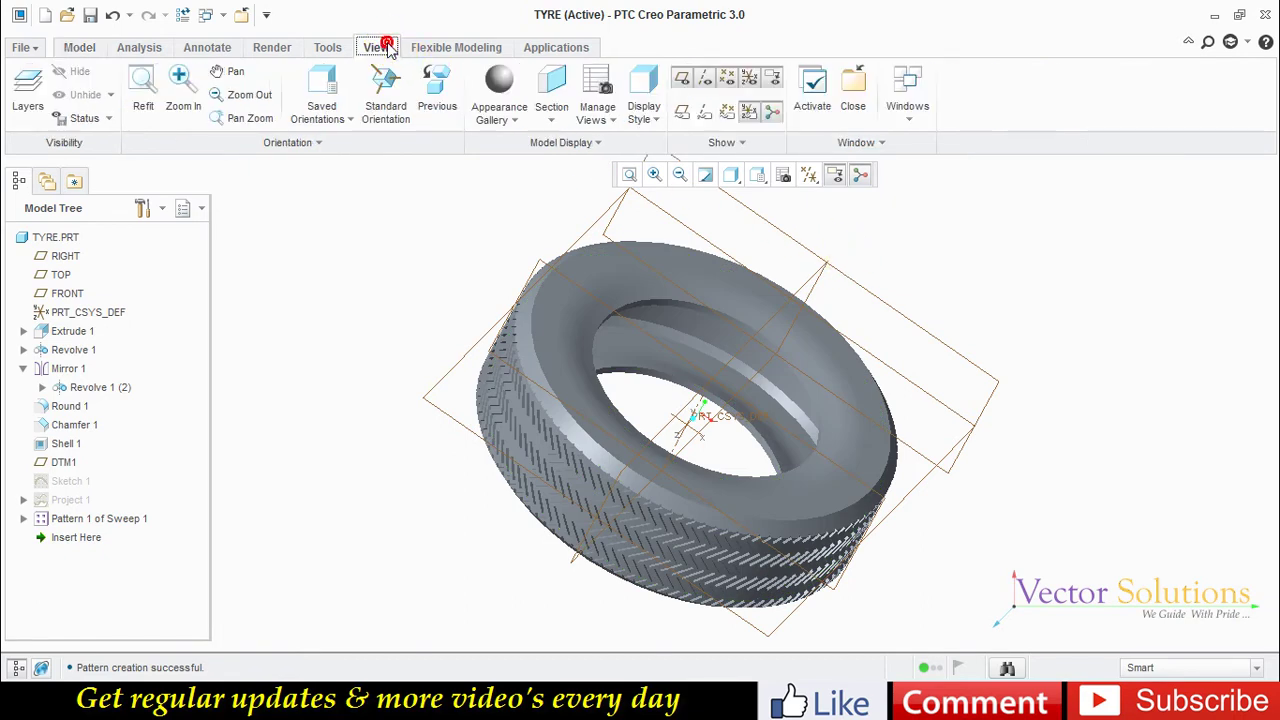
# Create a custom near-black appearance and apply it to the whole tyre.
pyautogui.click(504, 120)
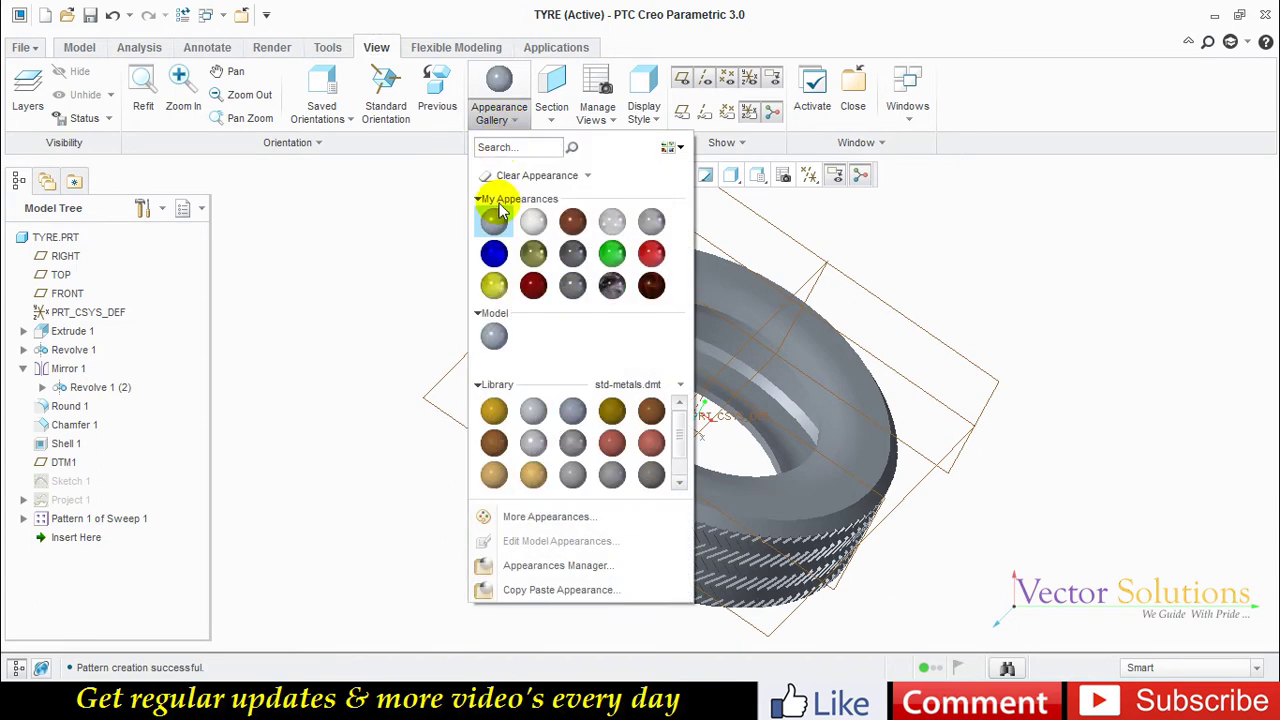
pyautogui.click(510, 517)
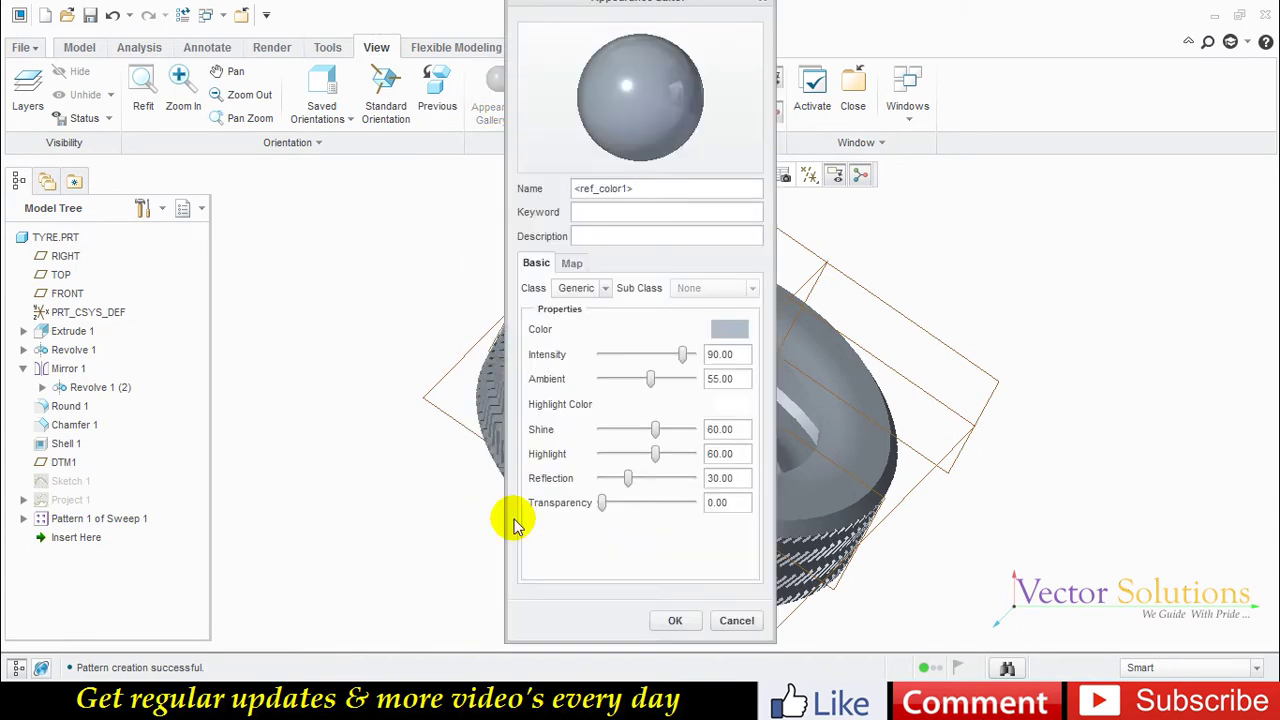
pyautogui.click(729, 330)
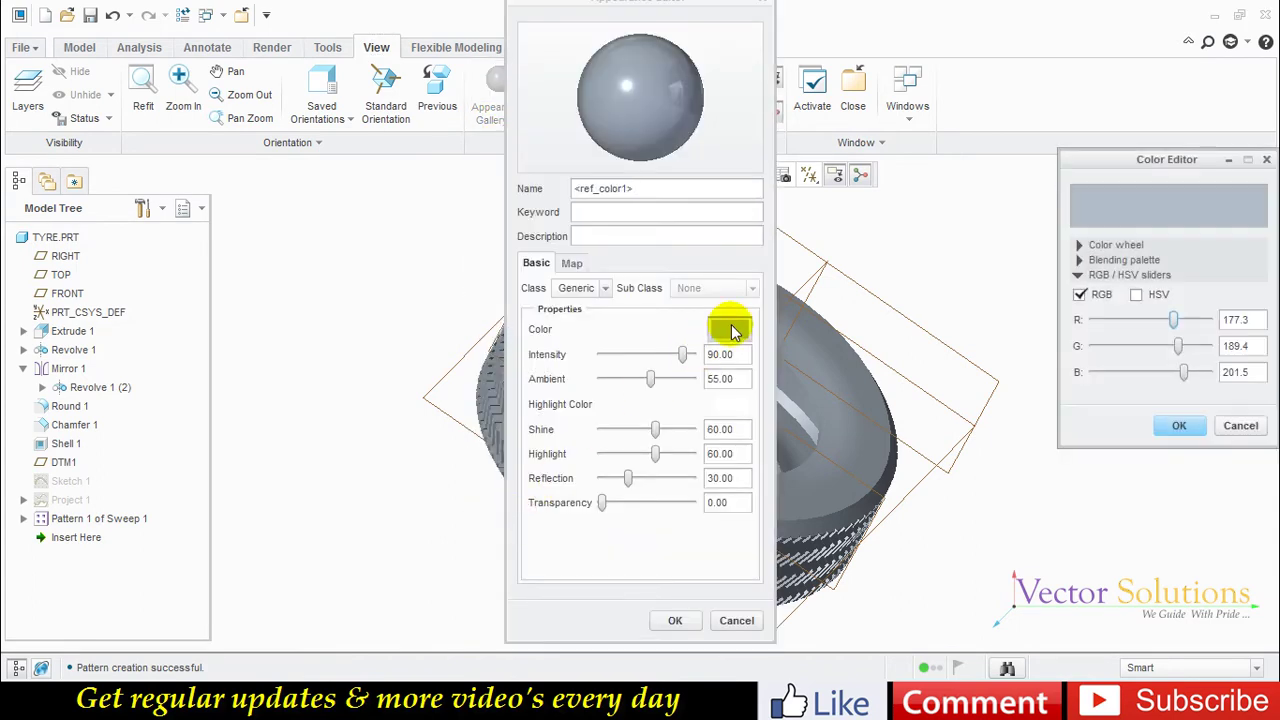
pyautogui.click(1080, 245)
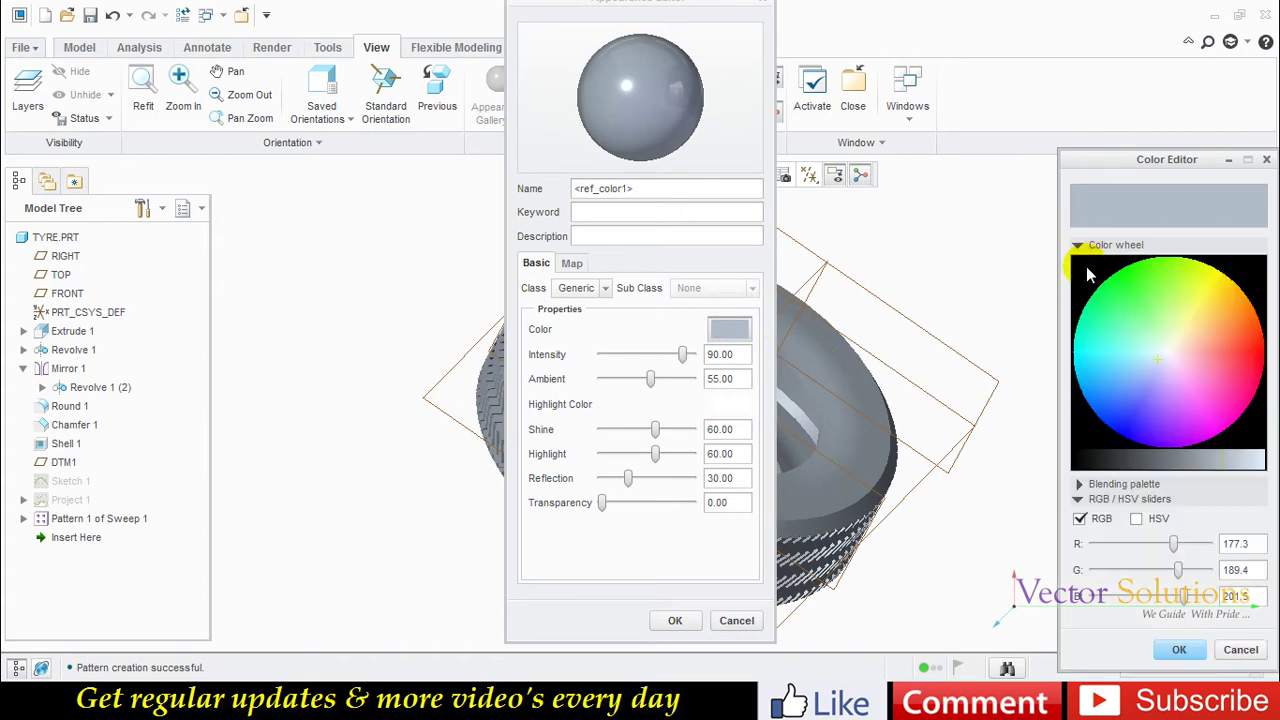
pyautogui.click(1130, 460)
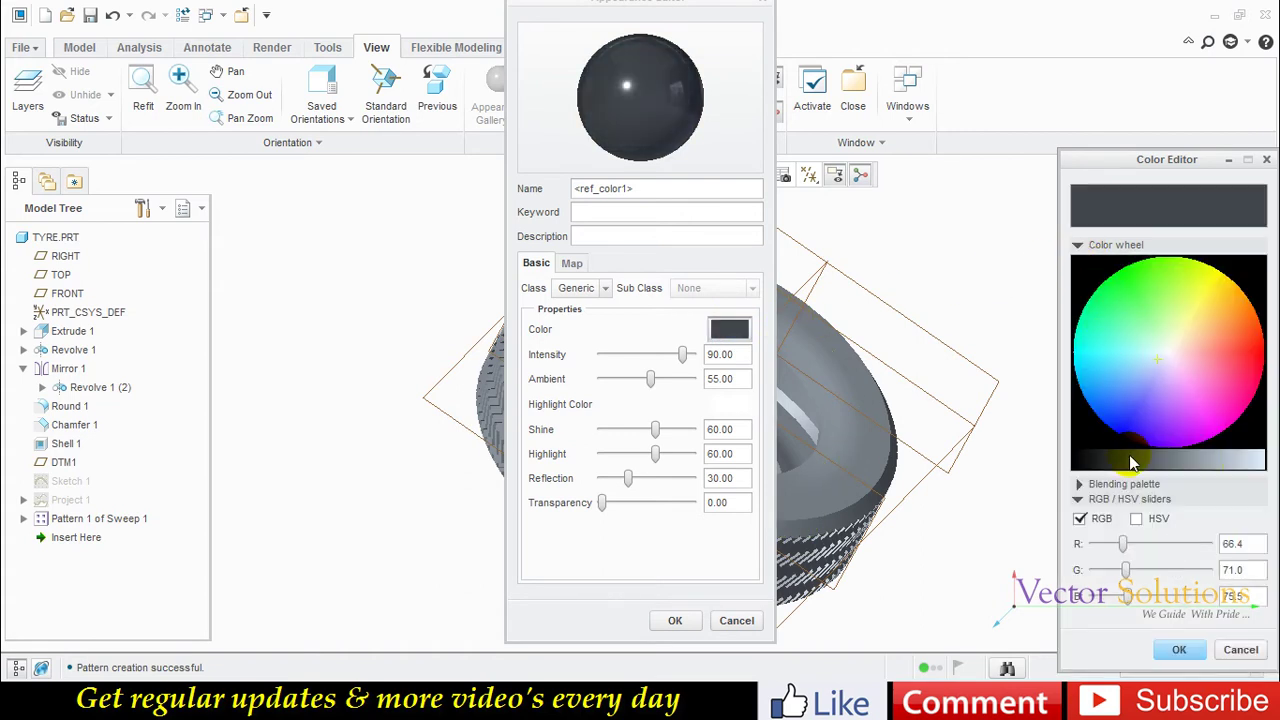
pyautogui.click(1185, 652)
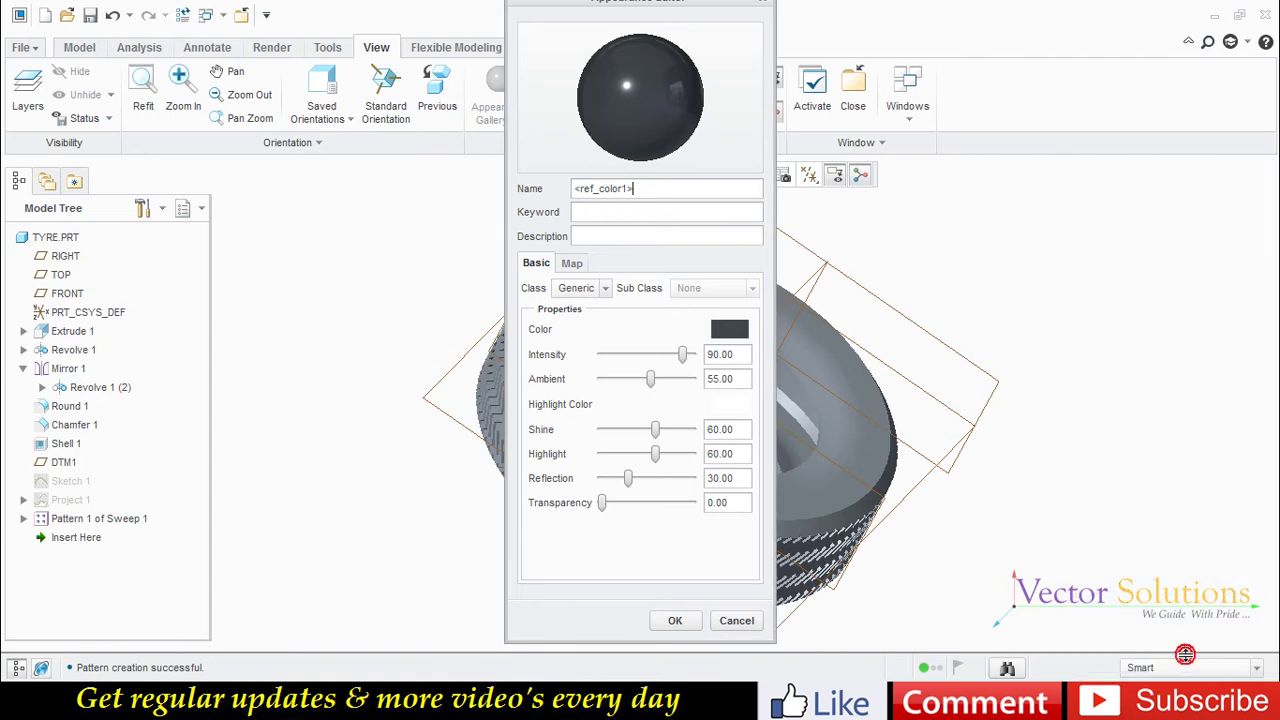
pyautogui.click(688, 620)
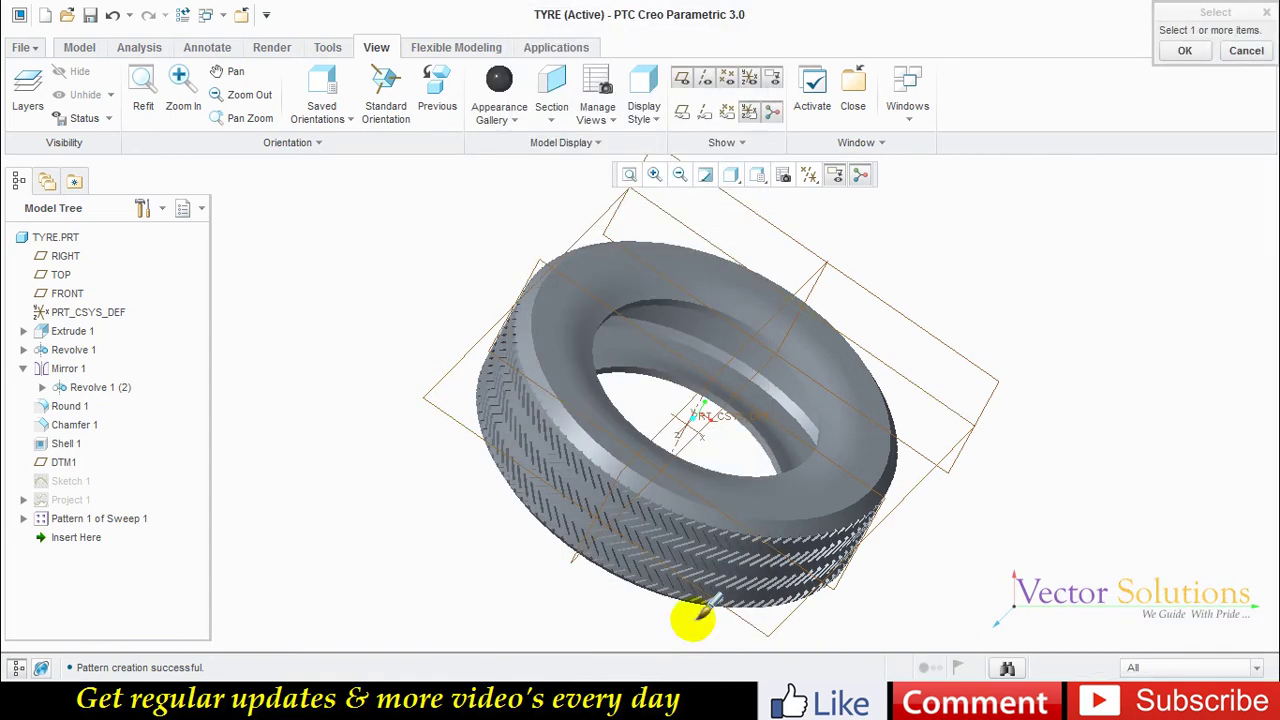
pyautogui.click(735, 415)
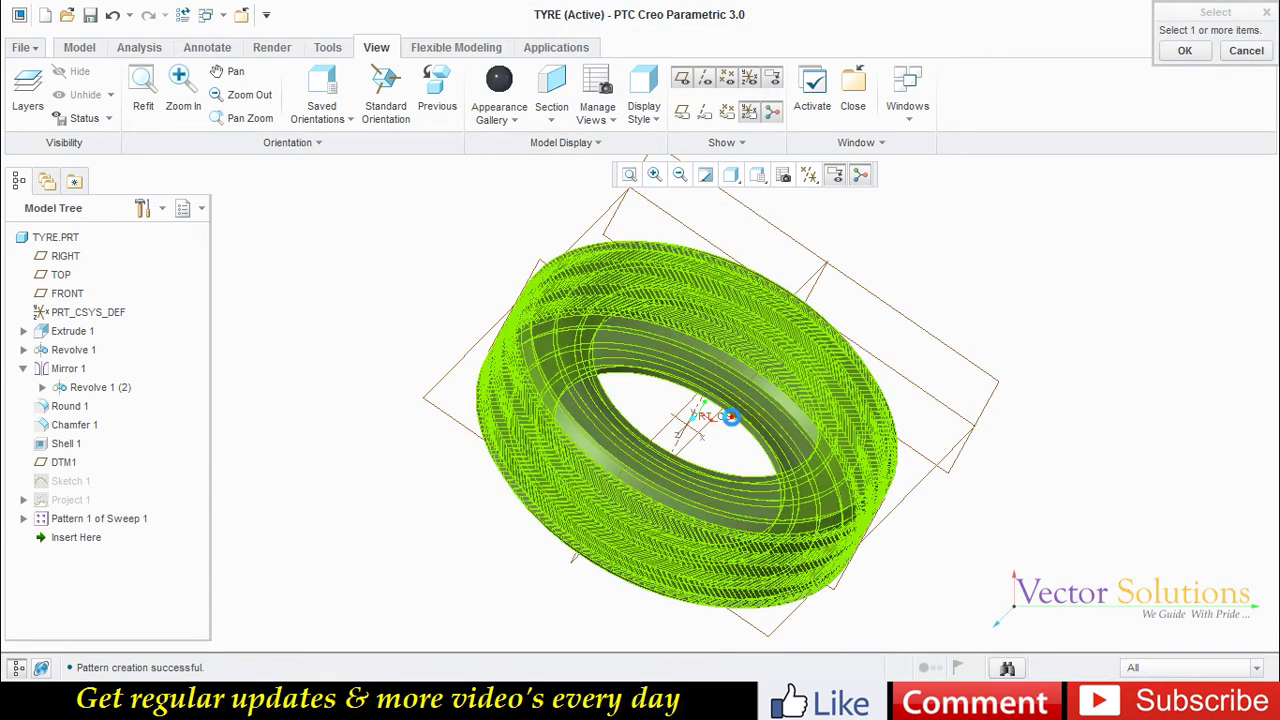
pyautogui.click(730, 414)
pyautogui.click(1185, 50)
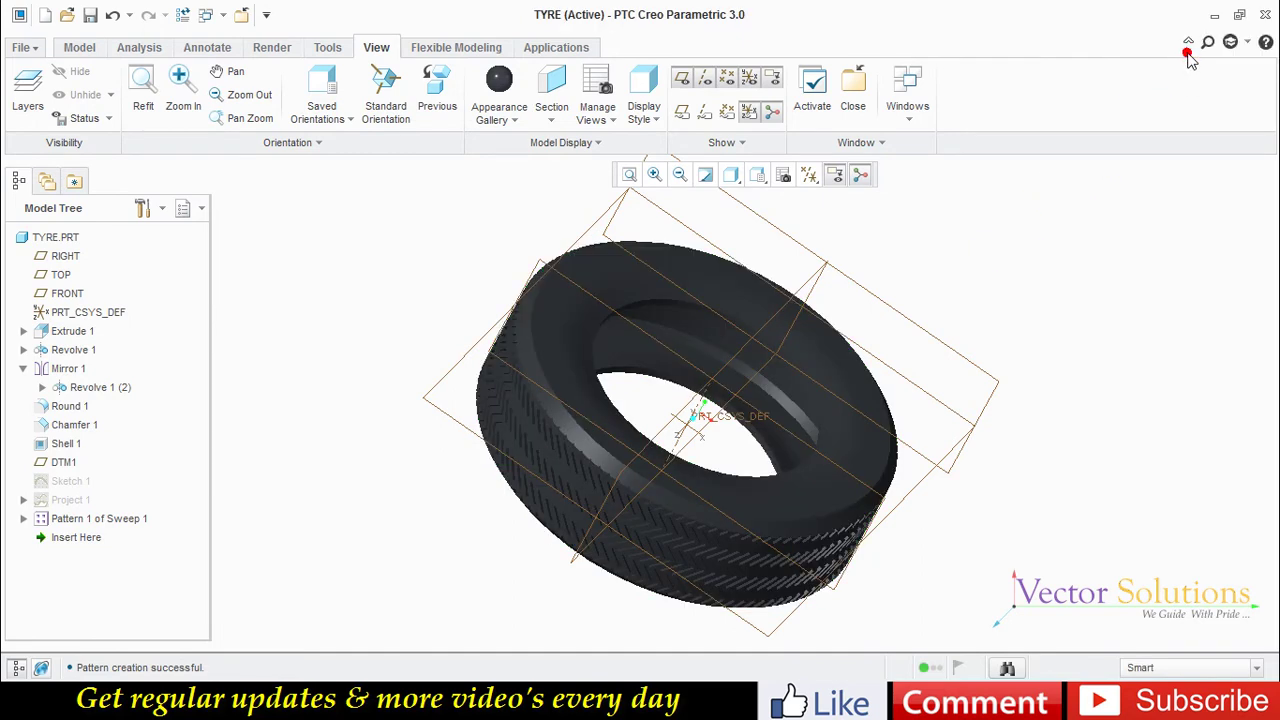
# Turn off display of all datum planes, axes and points, then orbit the tyre.
pyautogui.click(810, 178)
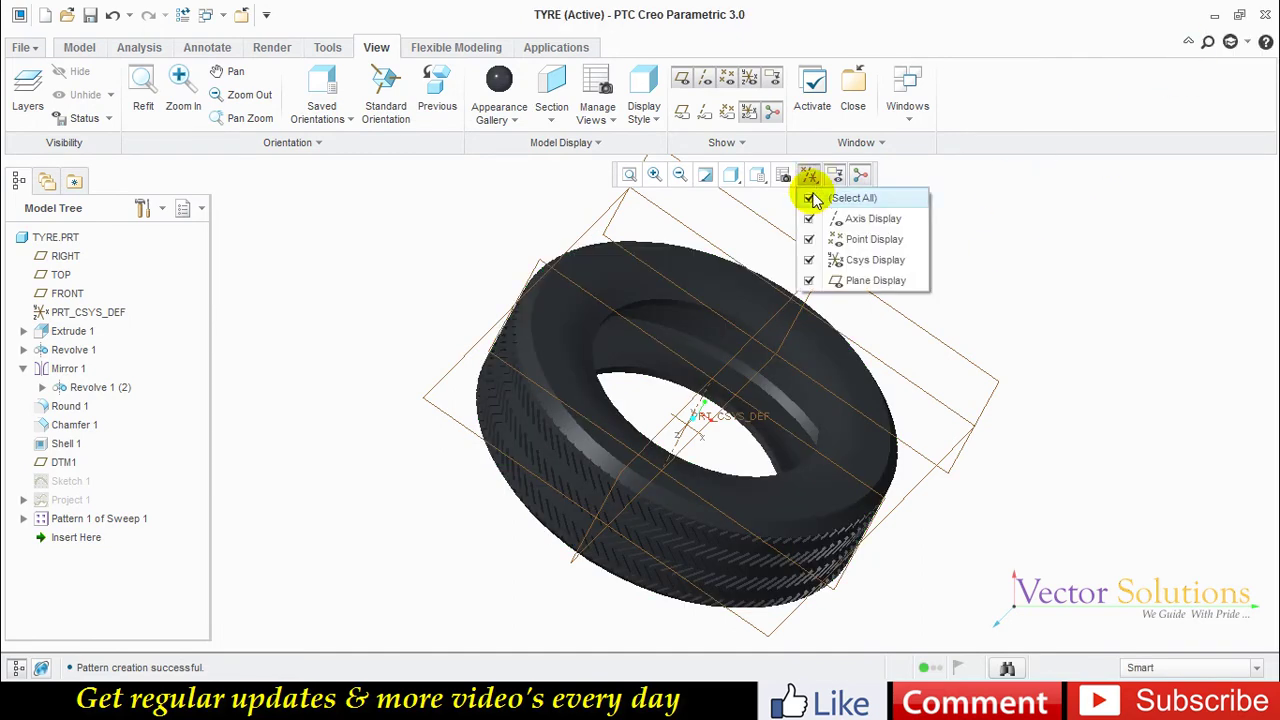
pyautogui.click(812, 196)
pyautogui.moveTo(918, 337)
pyautogui.mouseDown(button='middle')
pyautogui.moveTo(683, 380)
pyautogui.moveTo(600, 380)
pyautogui.moveTo(674, 409)
pyautogui.moveTo(851, 409)
pyautogui.moveTo(874, 397)
pyautogui.moveTo(823, 409)
pyautogui.moveTo(837, 414)
pyautogui.moveTo(829, 425)
pyautogui.mouseUp(button='middle')
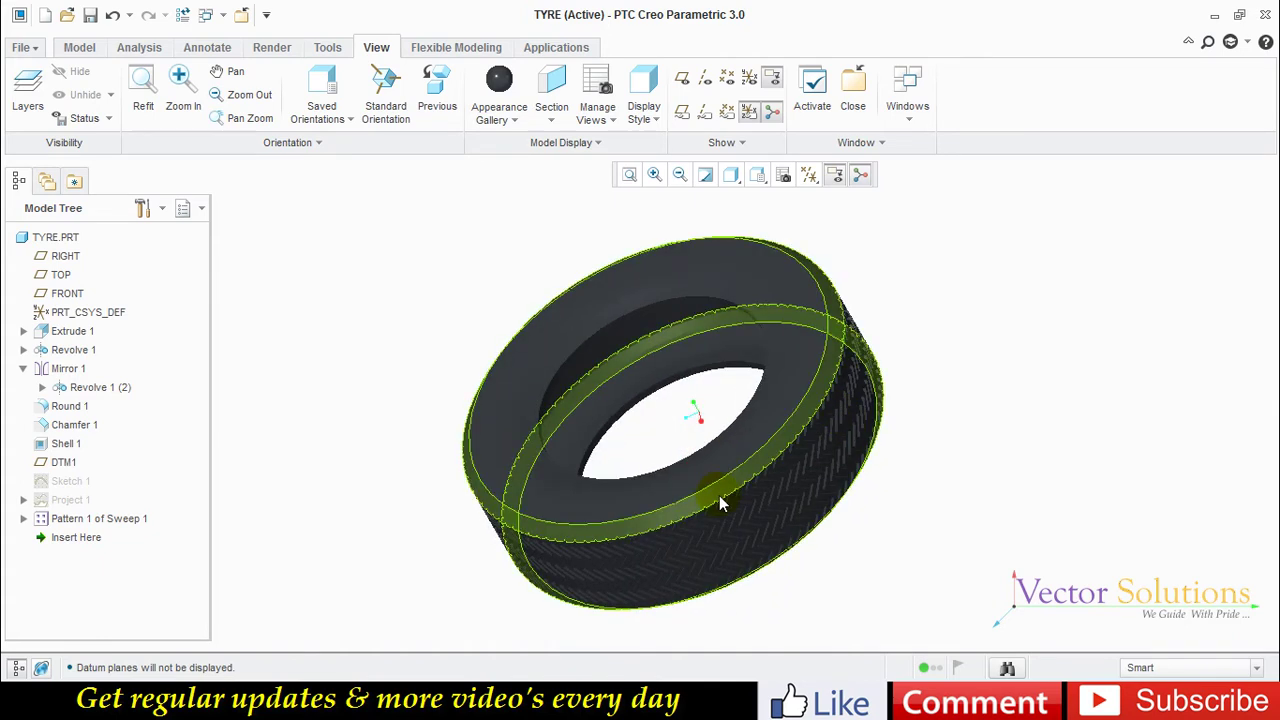